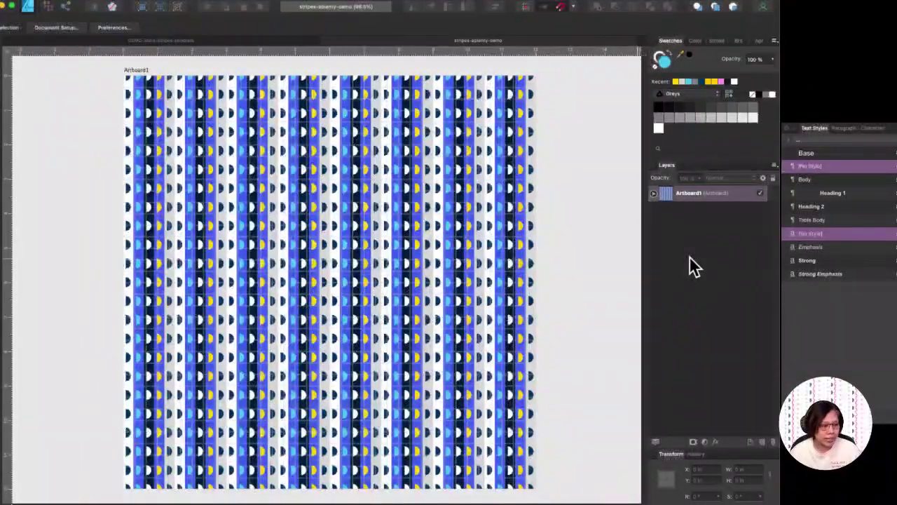
- Expand Artboard1 to list its pattern groups and review which Studio panels are enabled
{"action": "left_click", "coordinate": [654, 193]}
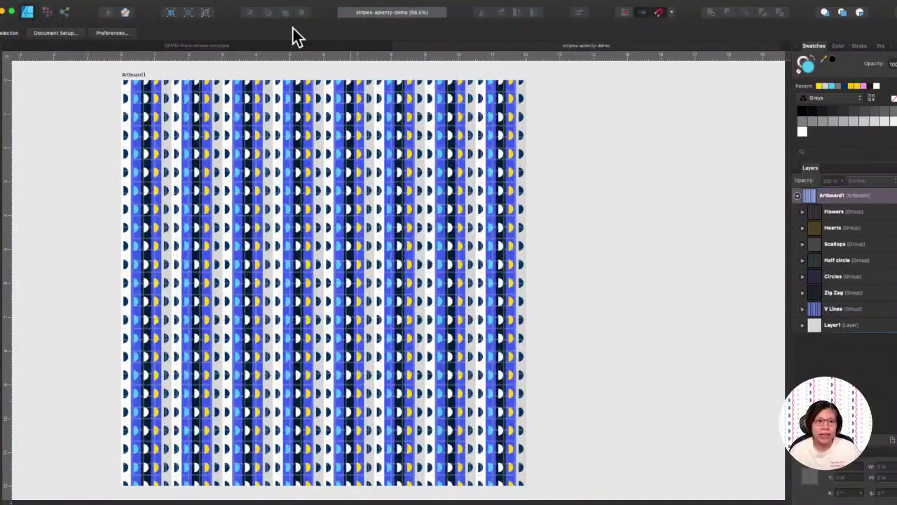
{"action": "left_click", "coordinate": [233, 4]}
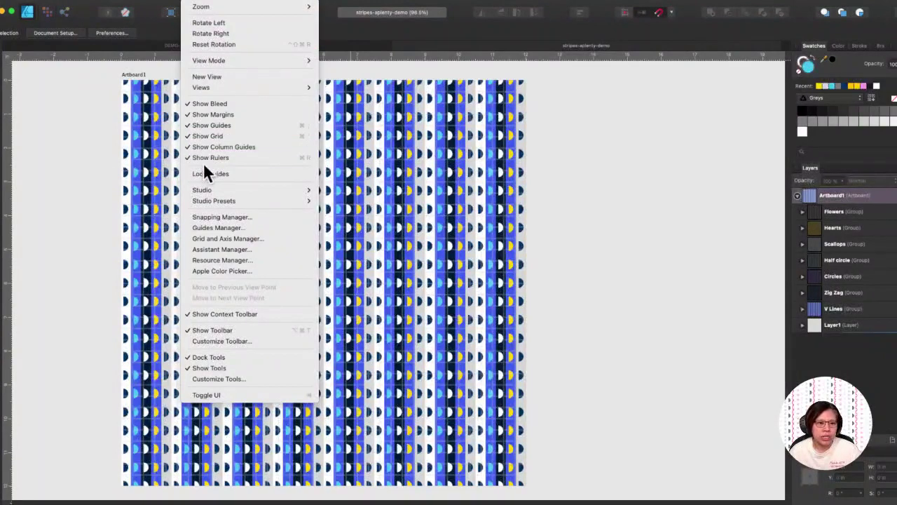
{"action": "mouse_move", "coordinate": [201, 201]}
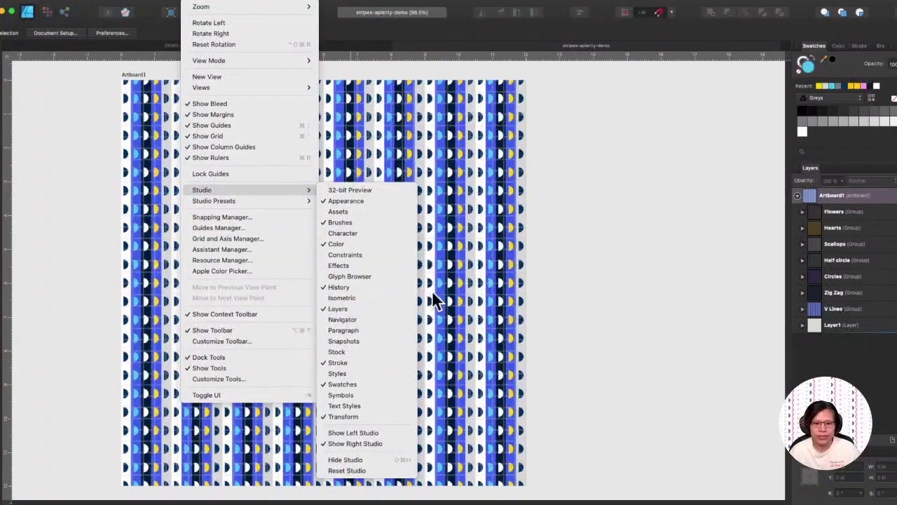
{"action": "left_click", "coordinate": [561, 206]}
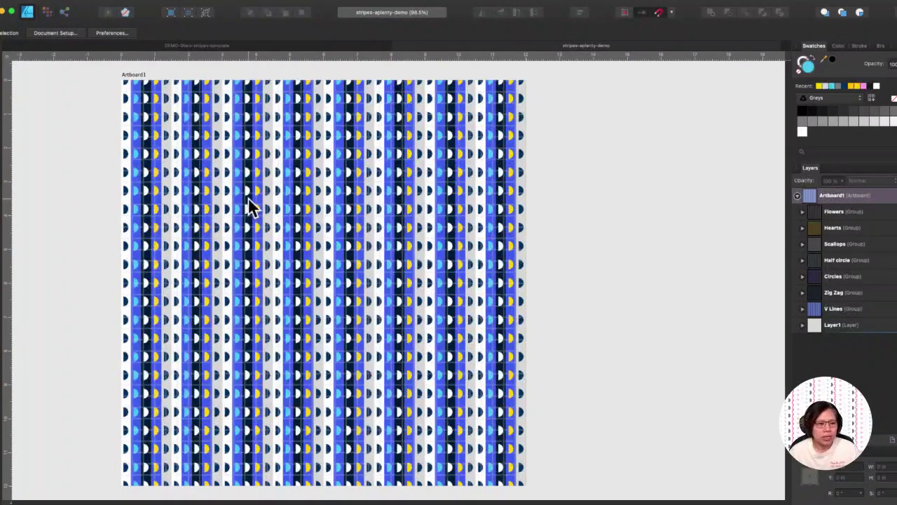
- Hide the Half circle and V Lines groups, leaving only the plain background rectangle on the artboard
{"action": "left_click", "coordinate": [822, 214]}
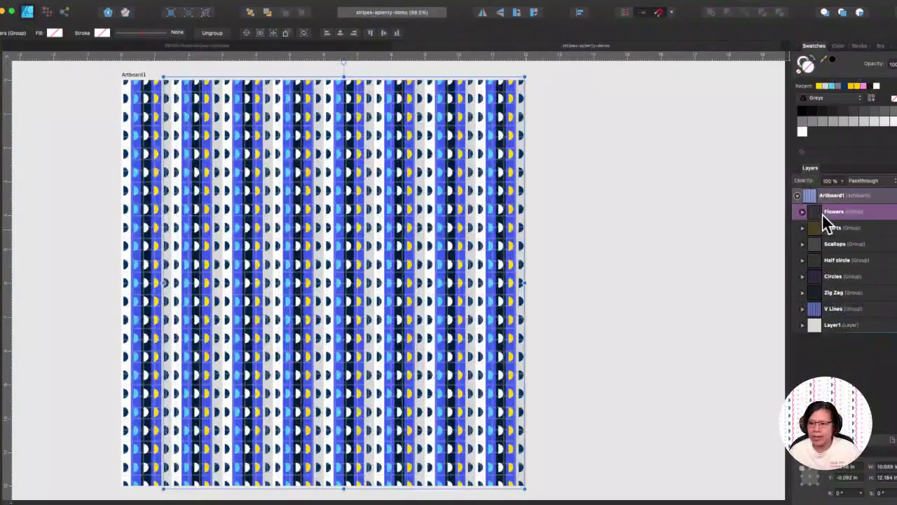
{"action": "left_click", "coordinate": [894, 233]}
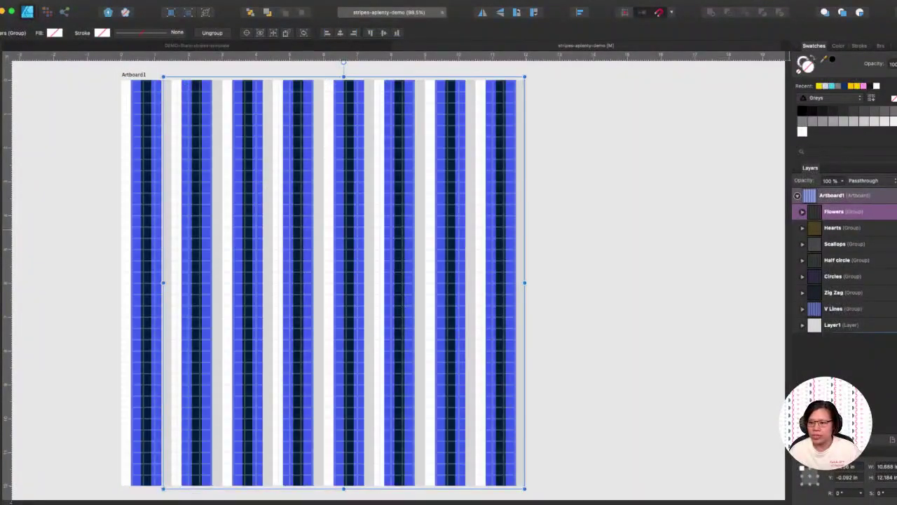
{"action": "left_click", "coordinate": [894, 308]}
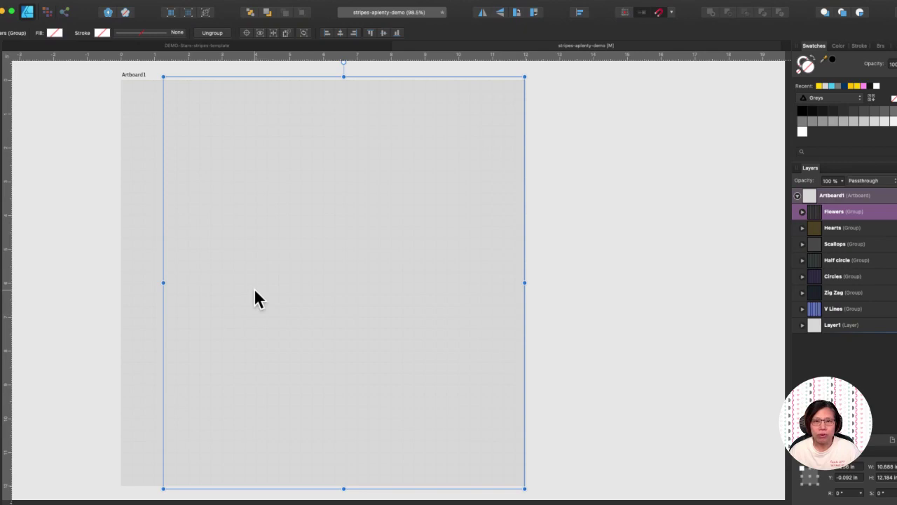
- Set the fill colour of the topmost rectangle in Layer1 to hex FDF5DF
{"action": "left_click", "coordinate": [802, 326]}
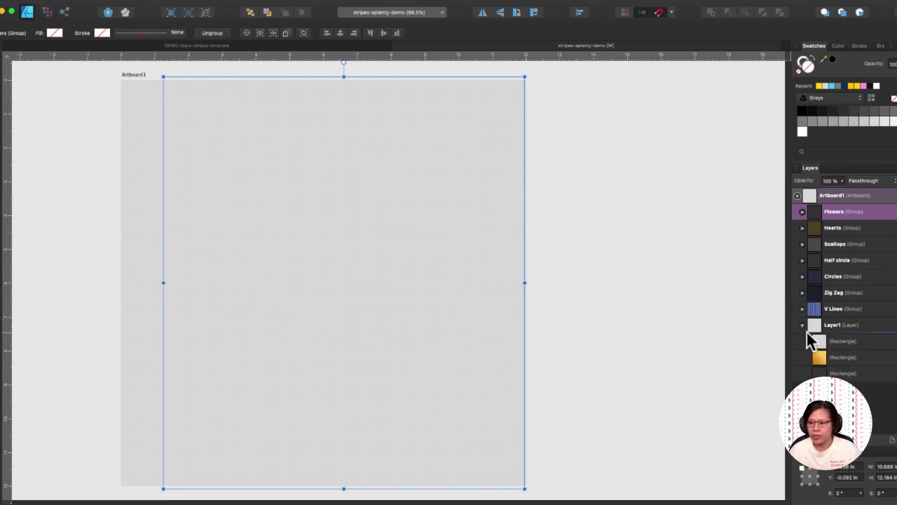
{"action": "left_click", "coordinate": [820, 342]}
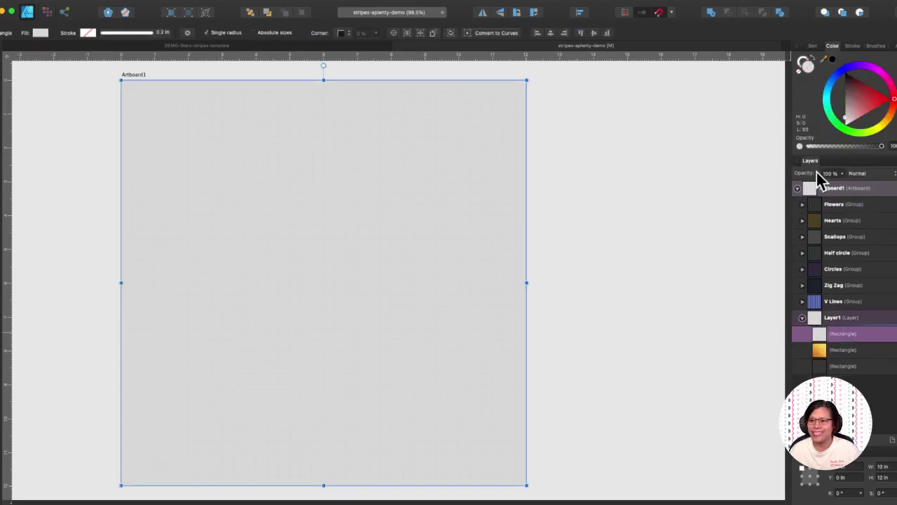
{"action": "left_click", "coordinate": [811, 47]}
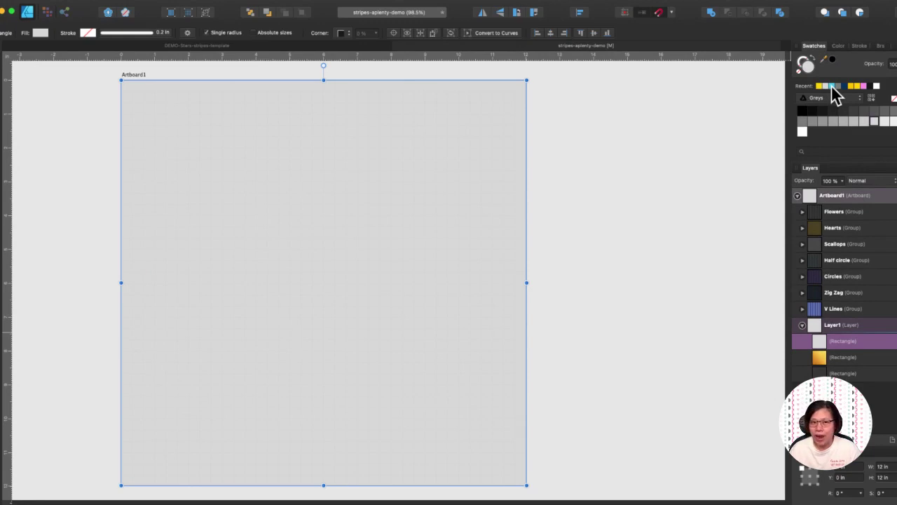
{"action": "double_click", "coordinate": [807, 66]}
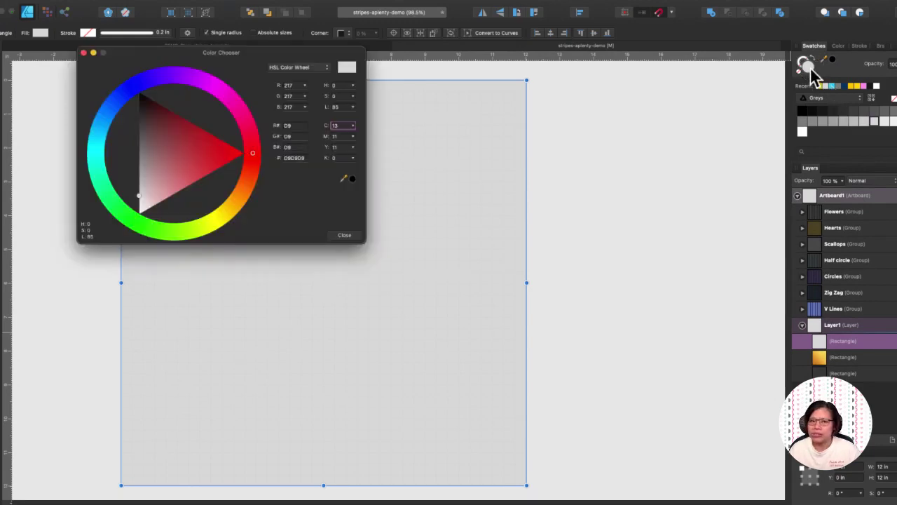
{"action": "left_click", "coordinate": [295, 158]}
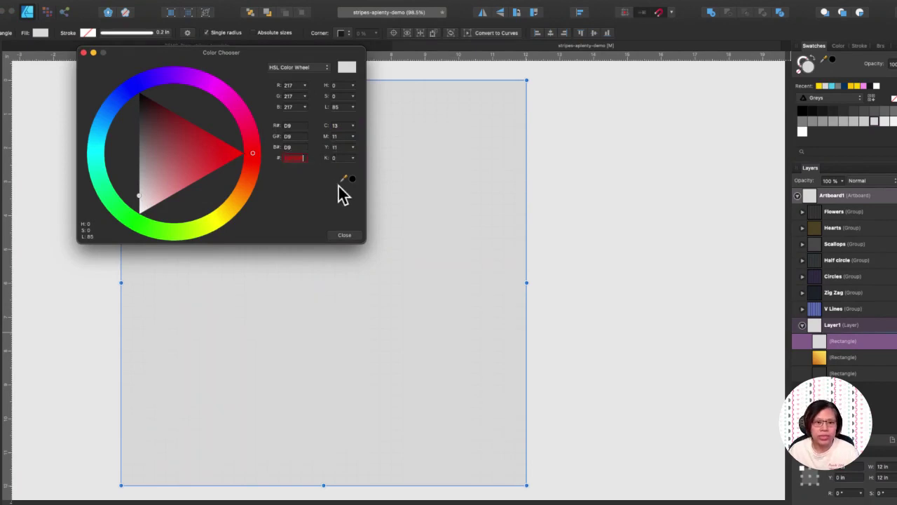
{"action": "key", "text": "Return"}
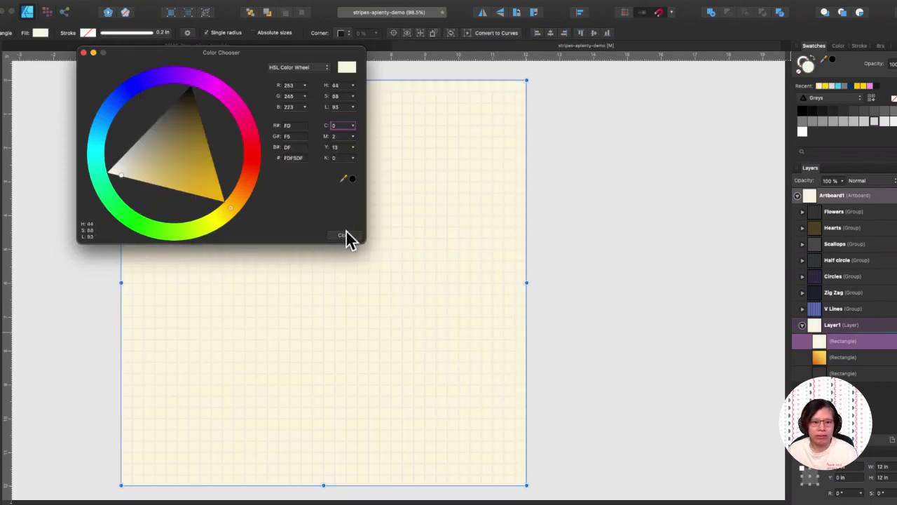
{"action": "left_click", "coordinate": [344, 235]}
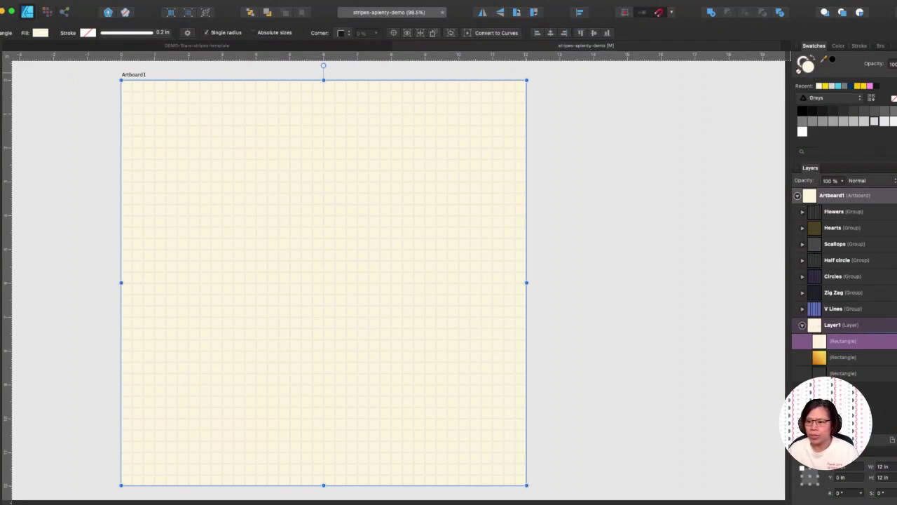
- Show the V Lines group again over the cream background
{"action": "left_click", "coordinate": [894, 309]}
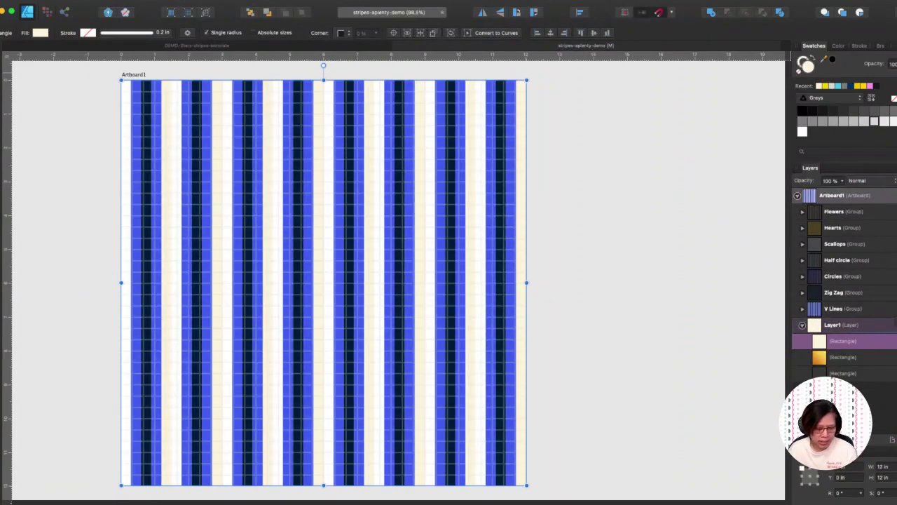
{"action": "key", "text": "super+2"}
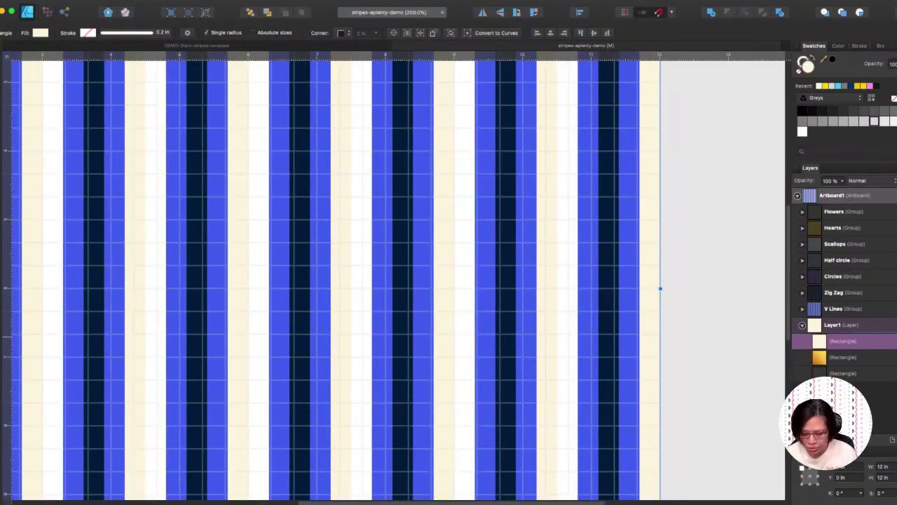
{"action": "key", "text": "super+0"}
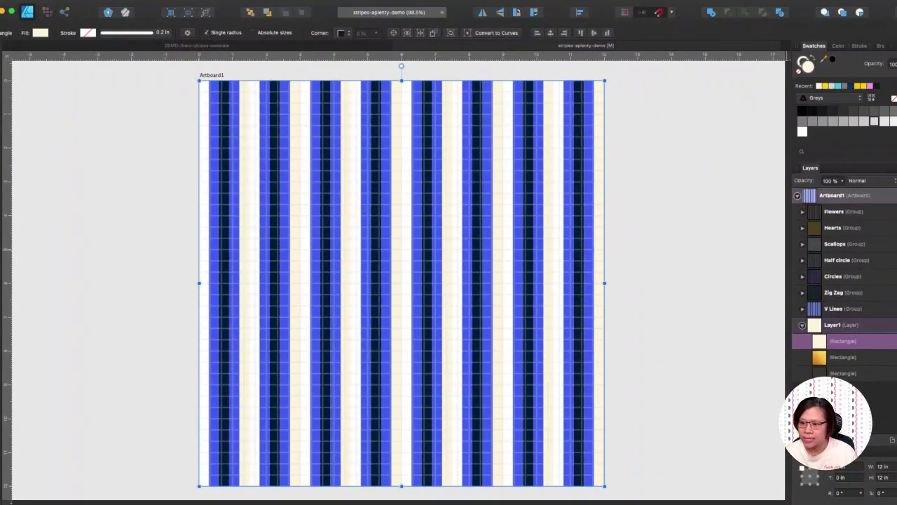
- Preview the overlay pattern groups such as Half circle over the vertical stripes and hide them again
{"action": "left_click", "coordinate": [895, 291]}
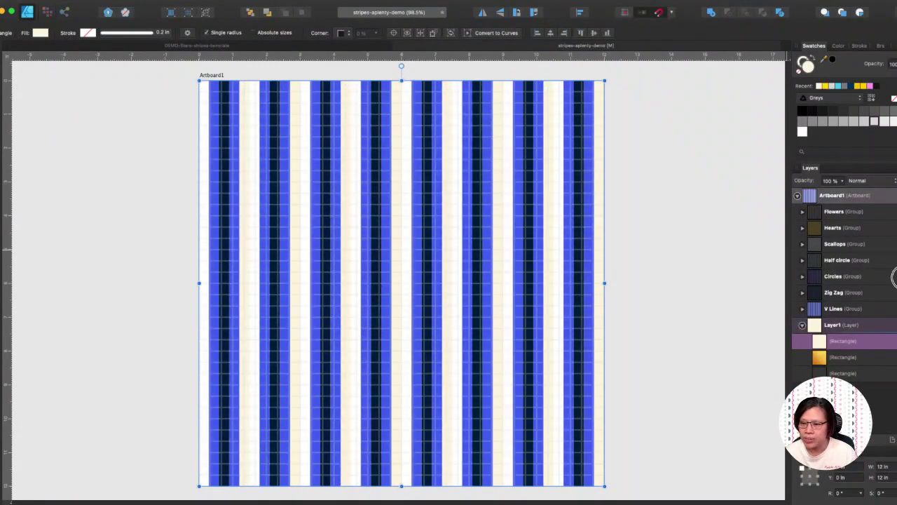
{"action": "left_click", "coordinate": [895, 276]}
{"action": "left_click", "coordinate": [895, 275]}
{"action": "left_click", "coordinate": [894, 260]}
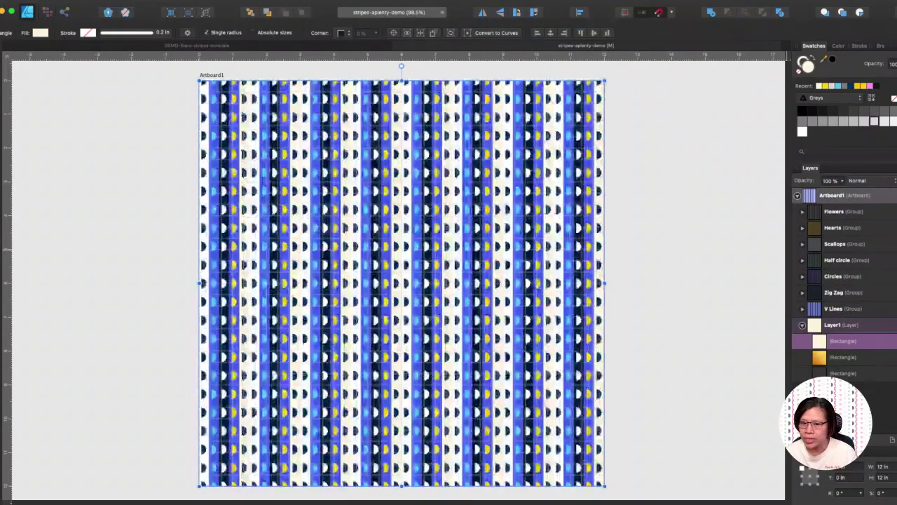
{"action": "left_click", "coordinate": [895, 259]}
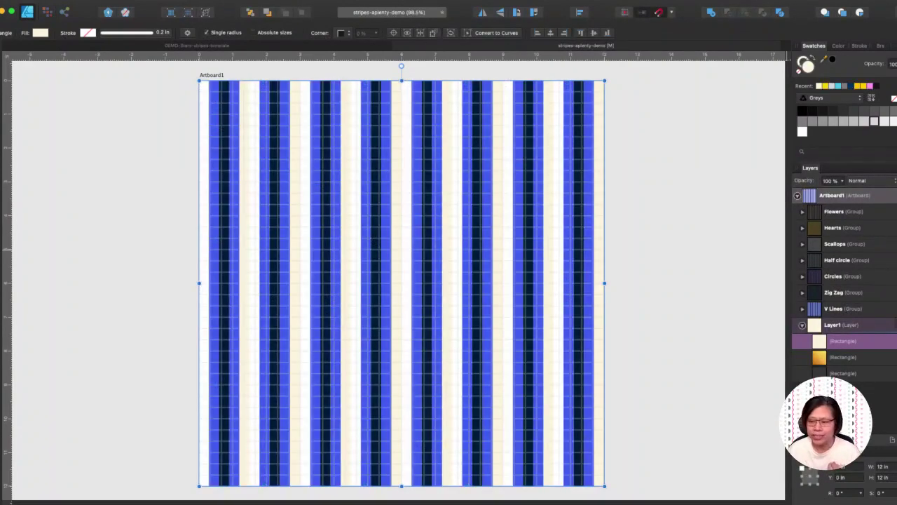
- In the V Lines group, hide V Lines 2 and V Lines 4, and set the fill of V Lines 1 to hex 5EBEC4
{"action": "left_click", "coordinate": [802, 309]}
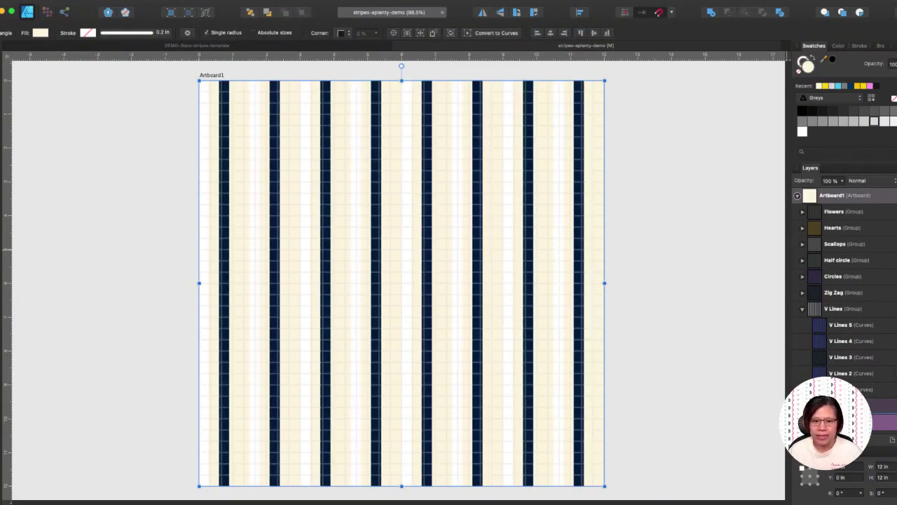
{"action": "left_click", "coordinate": [851, 389]}
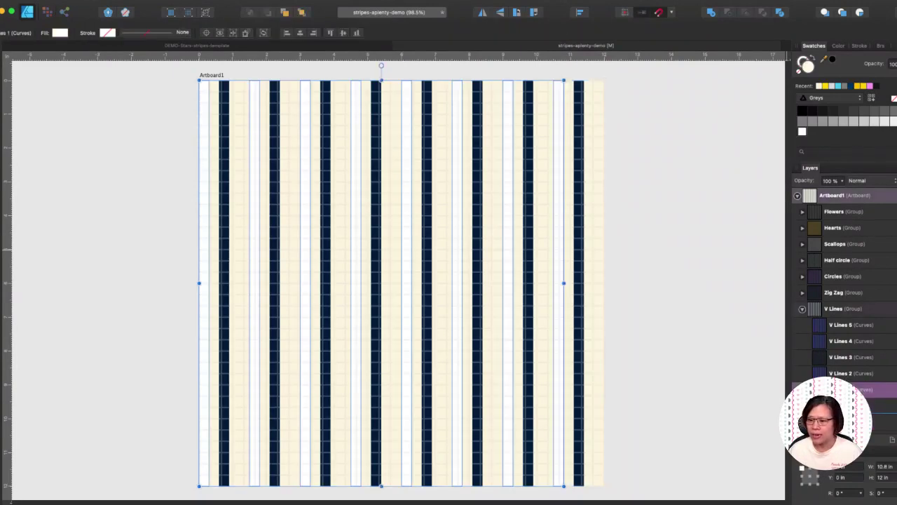
{"action": "double_click", "coordinate": [807, 66]}
{"action": "double_click", "coordinate": [300, 159]}
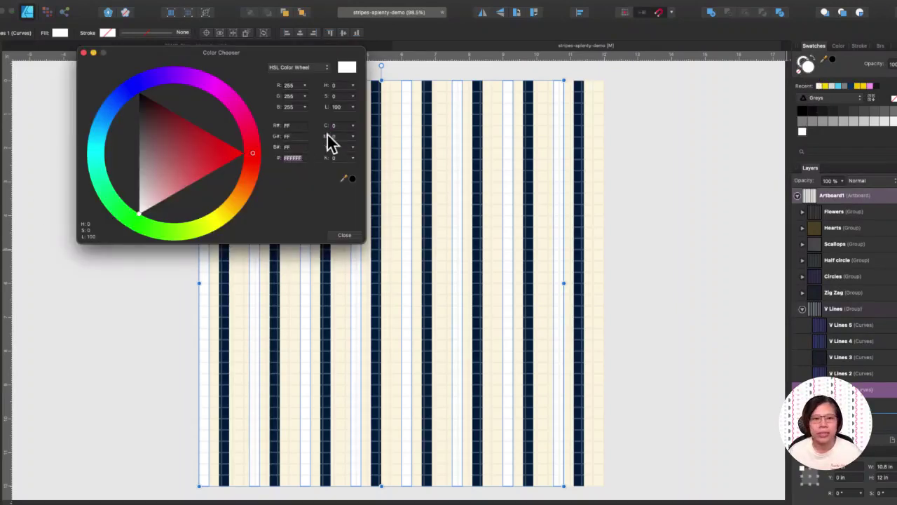
{"action": "type", "text": "5EBEC4"}
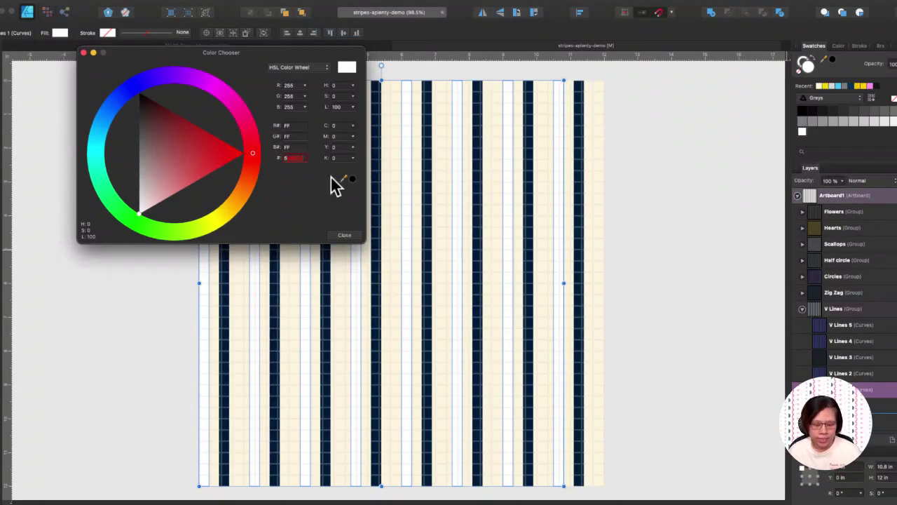
{"action": "key", "text": "Tab"}
{"action": "left_click", "coordinate": [344, 235]}
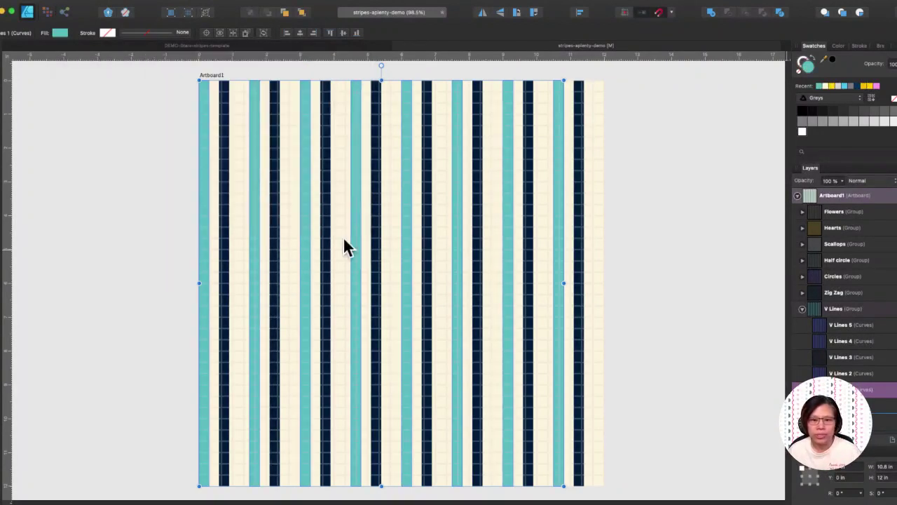
- Change the fill of the navy V Lines 3 curves to bright pink
{"action": "left_click", "coordinate": [846, 358]}
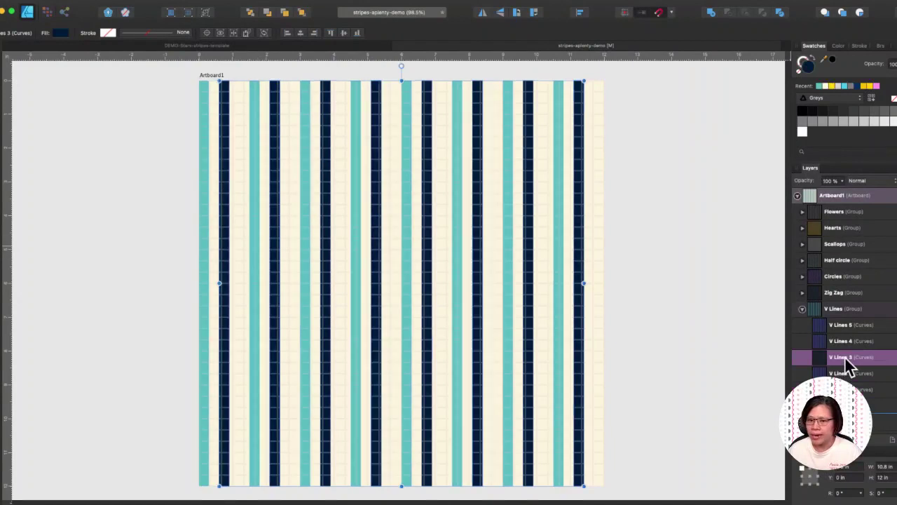
{"action": "double_click", "coordinate": [806, 63]}
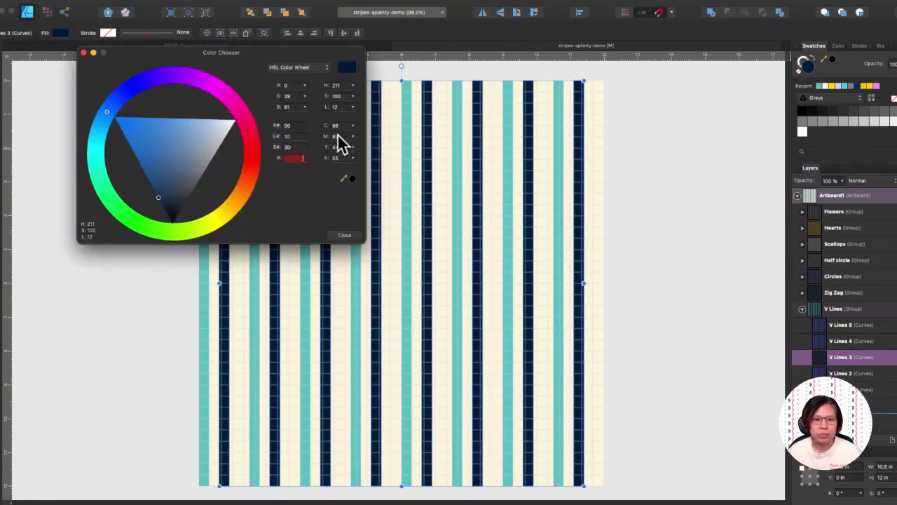
{"action": "key", "text": "Return"}
{"action": "left_click", "coordinate": [346, 235]}
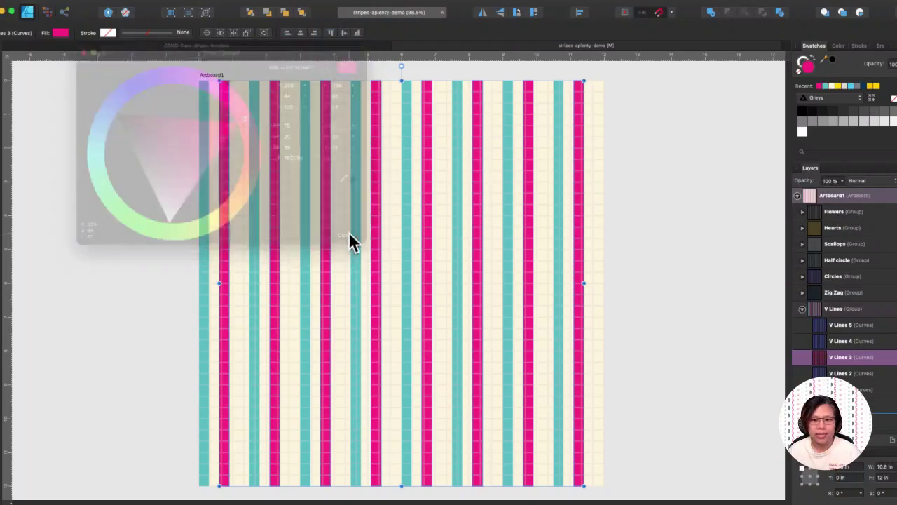
- Deselect the stripes and preview the pattern with V Lines 5 shown, hiding that line set again
{"action": "left_click", "coordinate": [720, 140]}
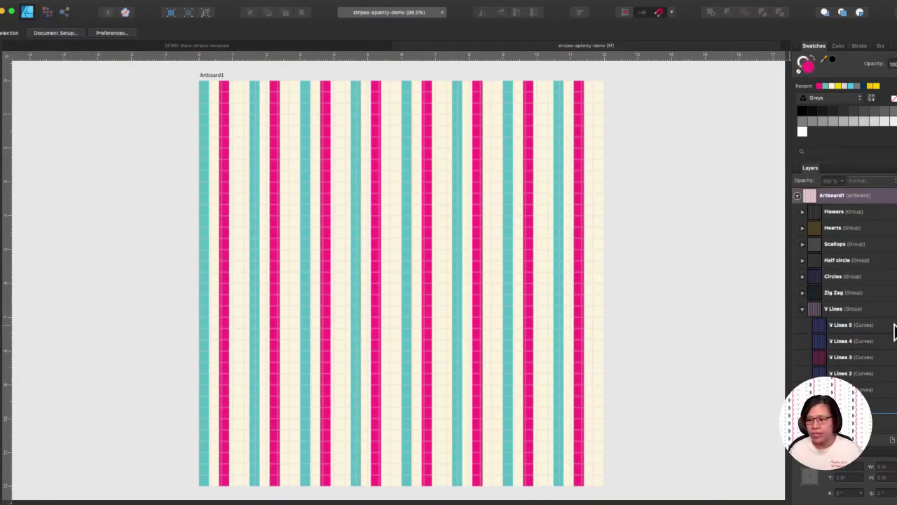
{"action": "key", "text": "super+z"}
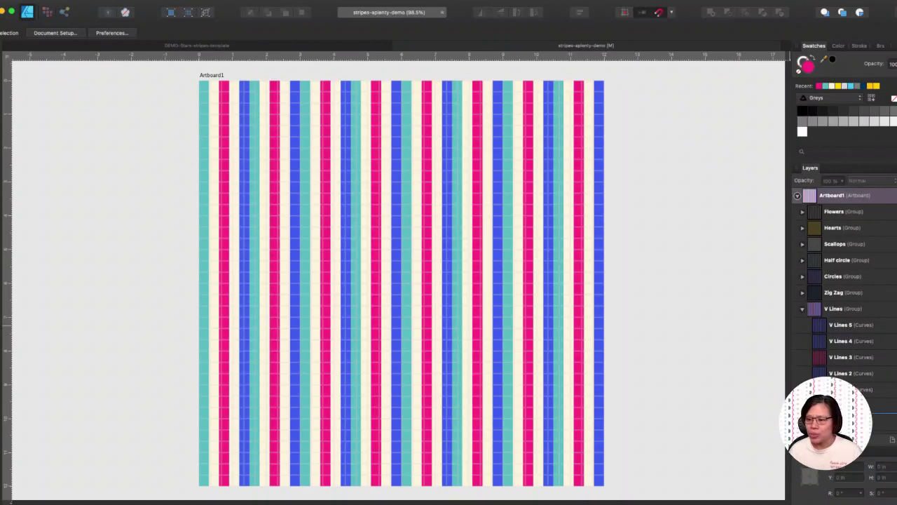
{"action": "left_click", "coordinate": [895, 325]}
- Collapse and hide the V Lines group, and expand and show the Zig Zag group instead
{"action": "left_click", "coordinate": [803, 309]}
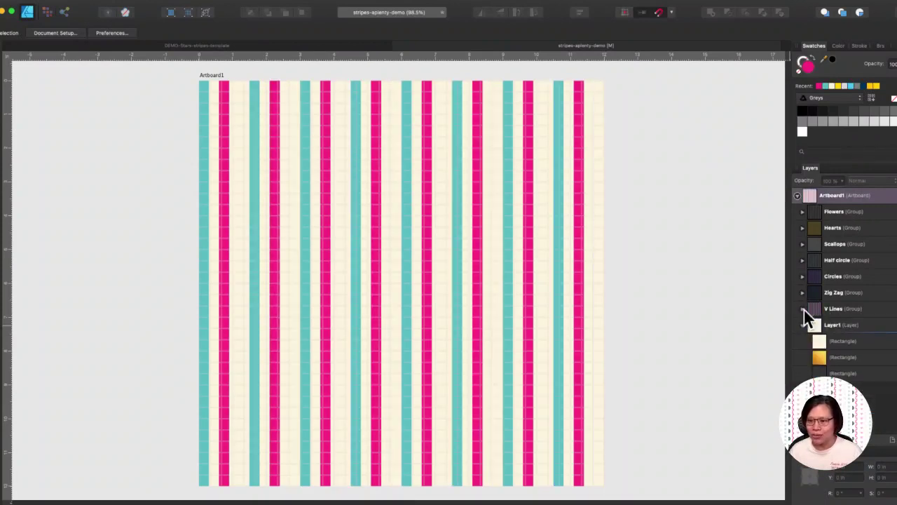
{"action": "left_click", "coordinate": [894, 308]}
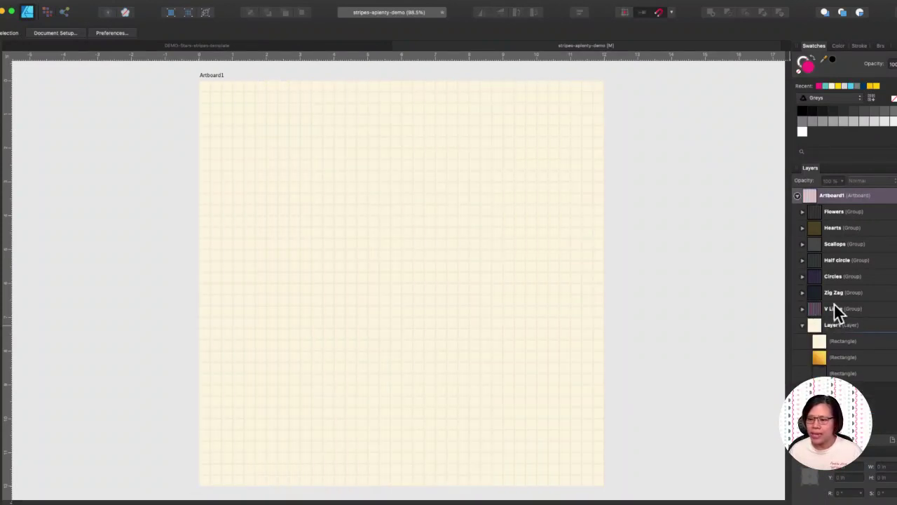
{"action": "left_click", "coordinate": [803, 293]}
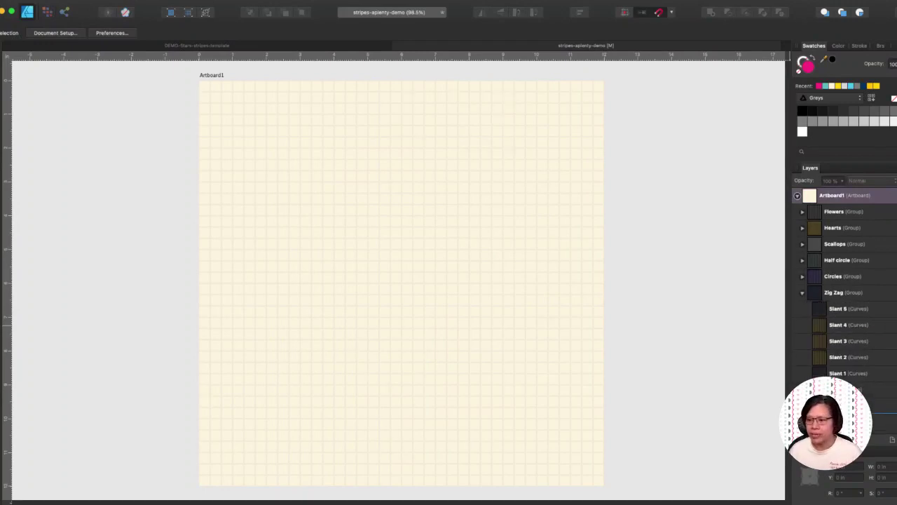
{"action": "left_click", "coordinate": [894, 292]}
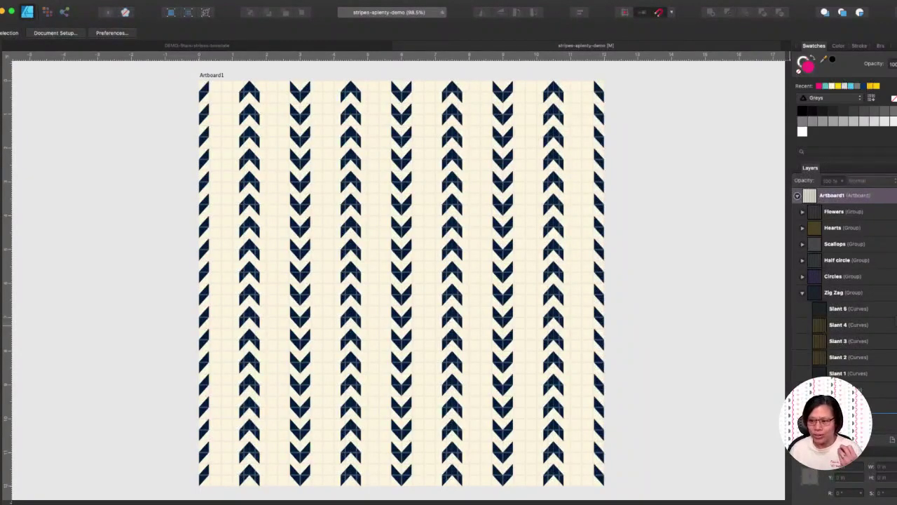
- Change the fill of the navy Slant 1 curves in the Zig Zag group to teal
{"action": "left_click", "coordinate": [887, 310]}
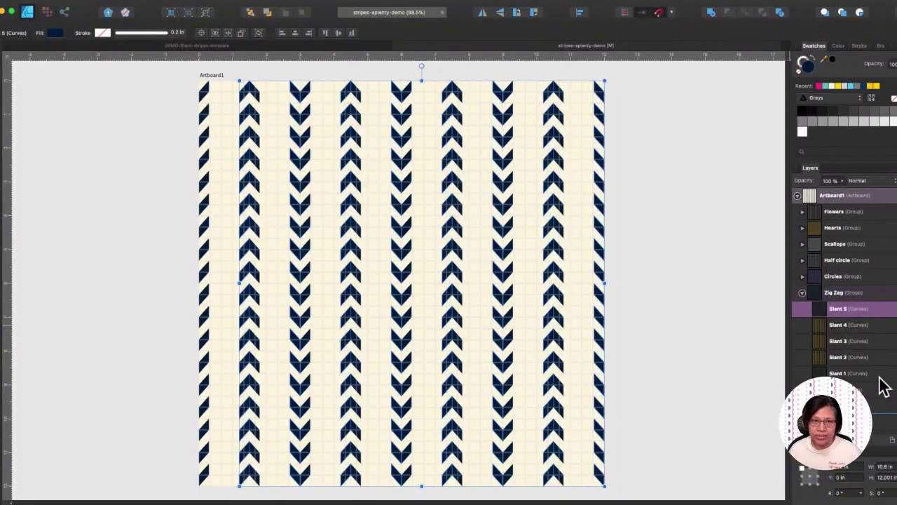
{"action": "left_click", "coordinate": [876, 375]}
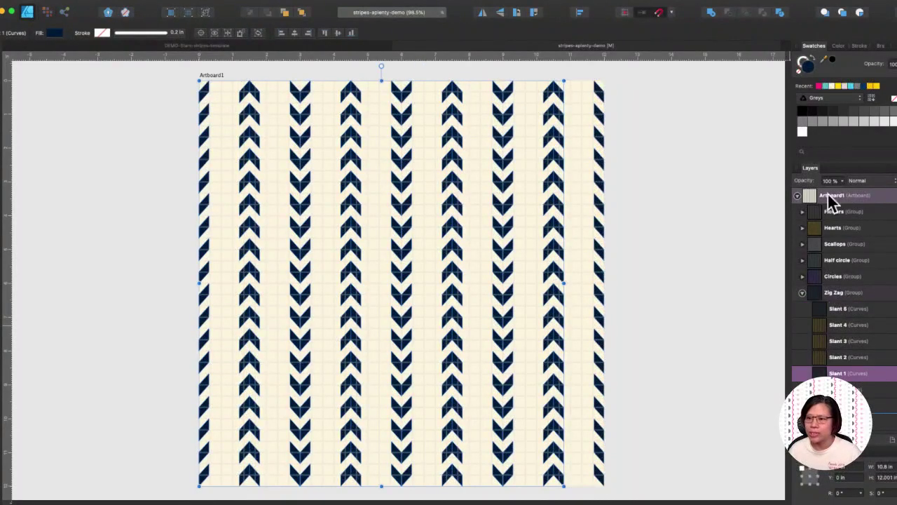
{"action": "left_click", "coordinate": [823, 86]}
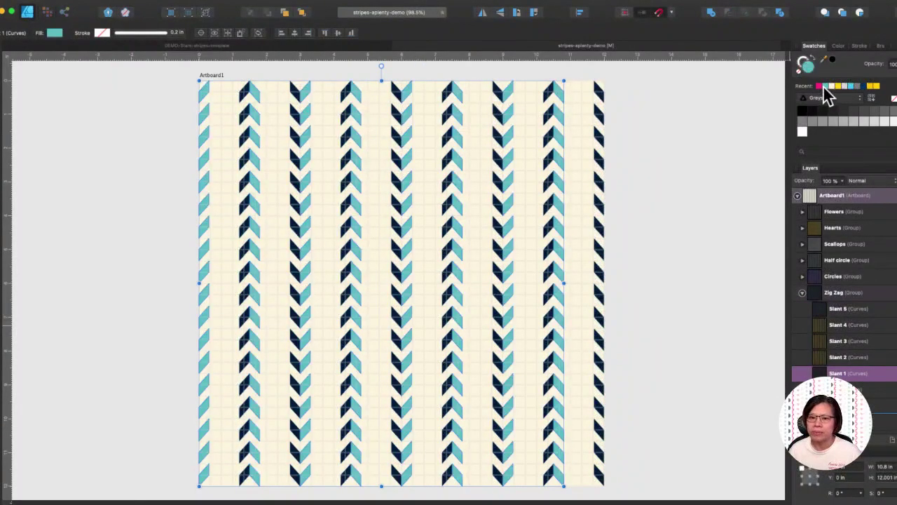
- Try bright pink as the fill of the navy Slant 5 curves, and deselect them to view the two-colour chevrons
{"action": "left_click", "coordinate": [856, 312]}
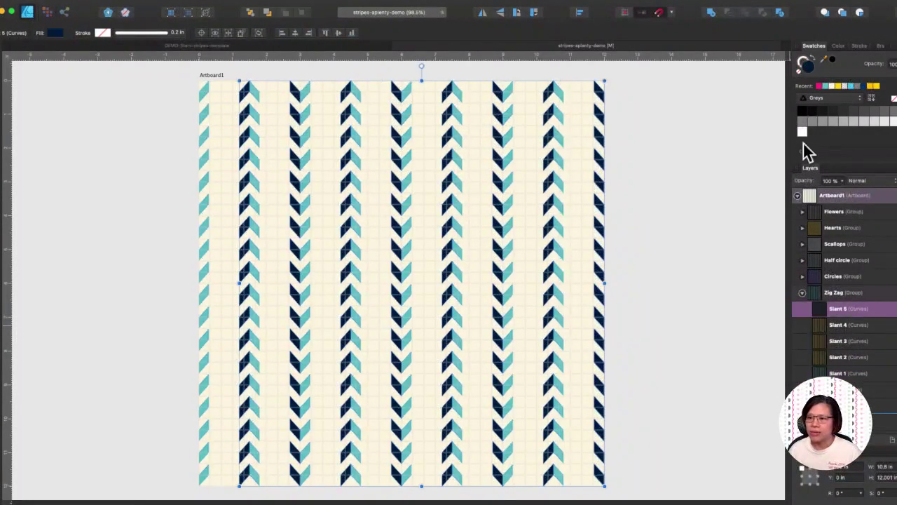
{"action": "left_click", "coordinate": [819, 84]}
{"action": "left_click", "coordinate": [728, 162]}
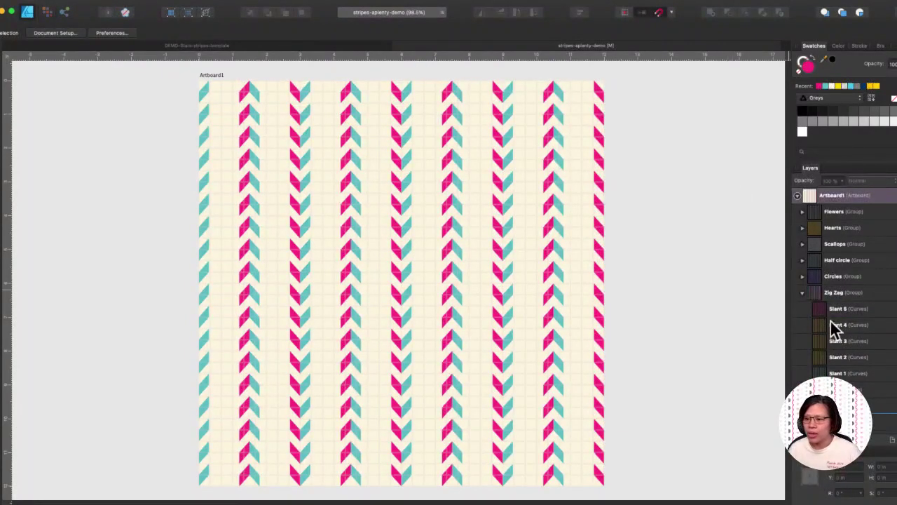
- Fill the Slant 5 curves with the same teal as Slant 1, and hide both Slant 5 and Slant 1
{"action": "left_click", "coordinate": [856, 313]}
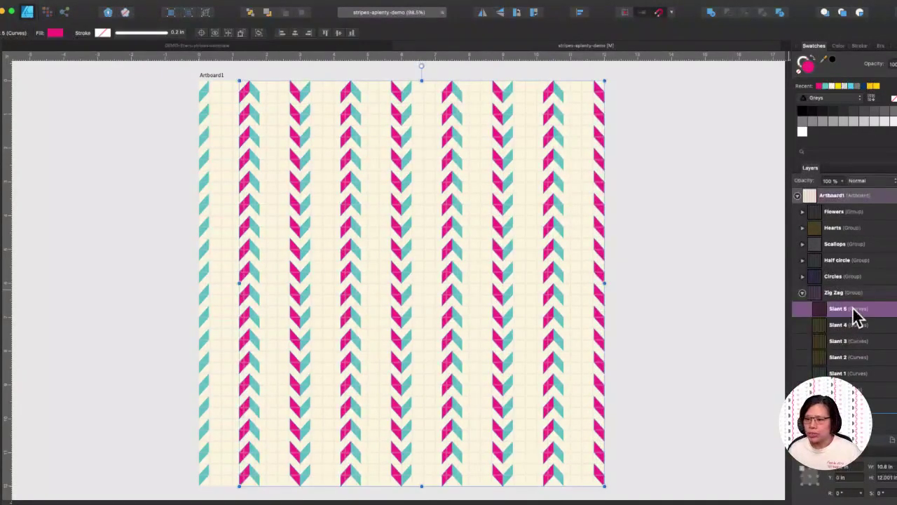
{"action": "left_click", "coordinate": [828, 86]}
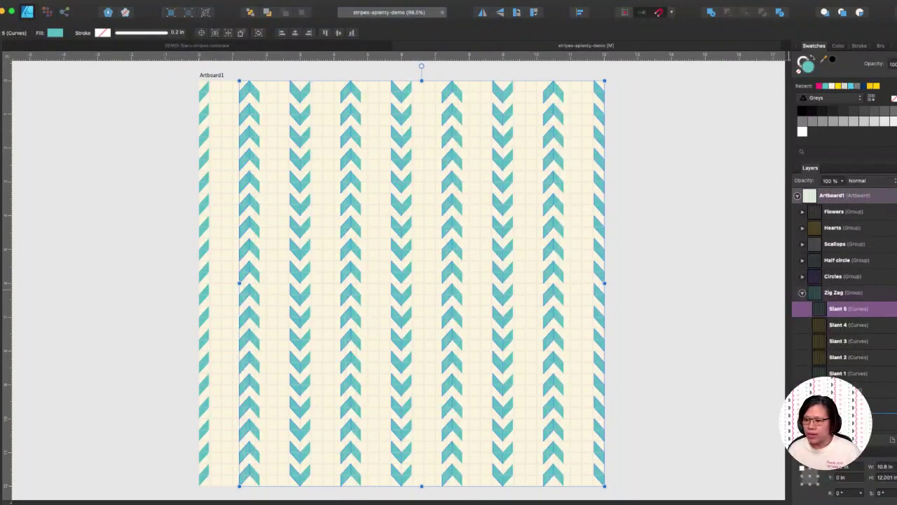
{"action": "key", "text": "super+shift+h"}
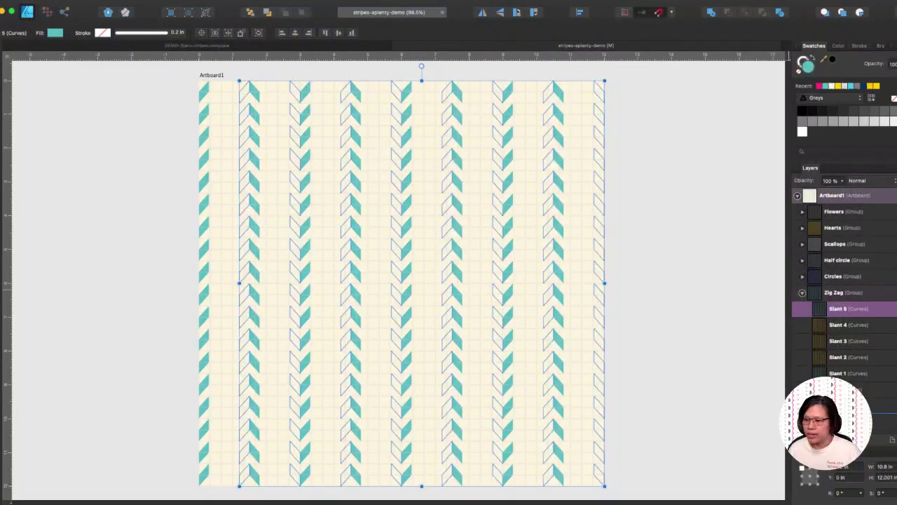
{"action": "key", "text": "super+shift+h"}
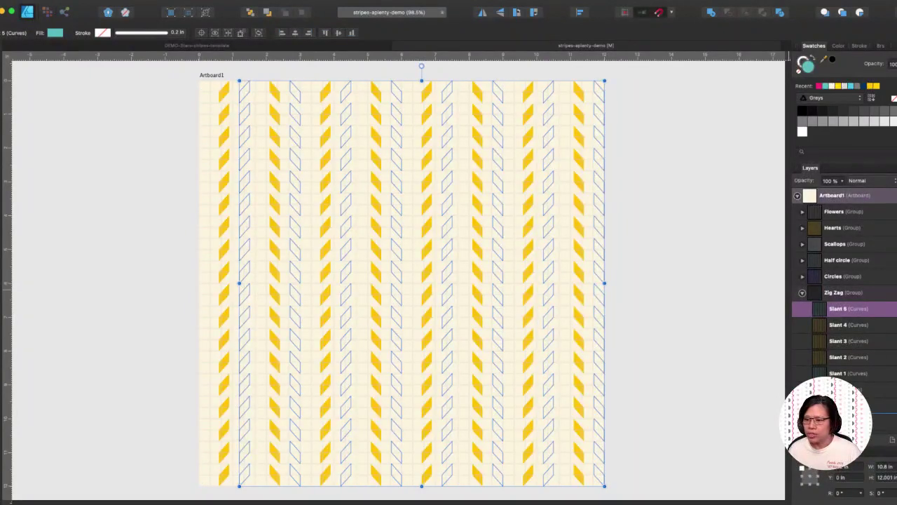
- Display the yellow Slant 2, 3 and 4 curves together with the teal Slant 5 and Slant 1 as a full zigzag pattern
{"action": "left_click", "coordinate": [848, 356]}
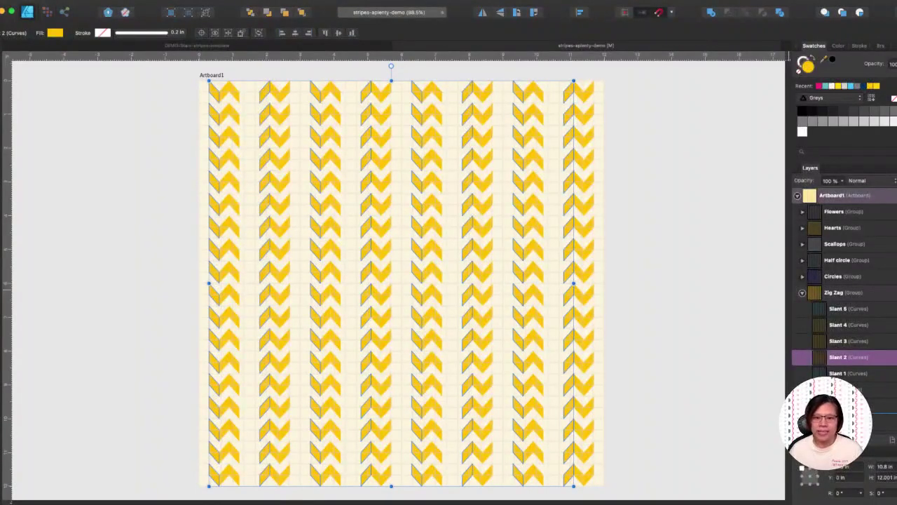
{"action": "left_click", "coordinate": [621, 317]}
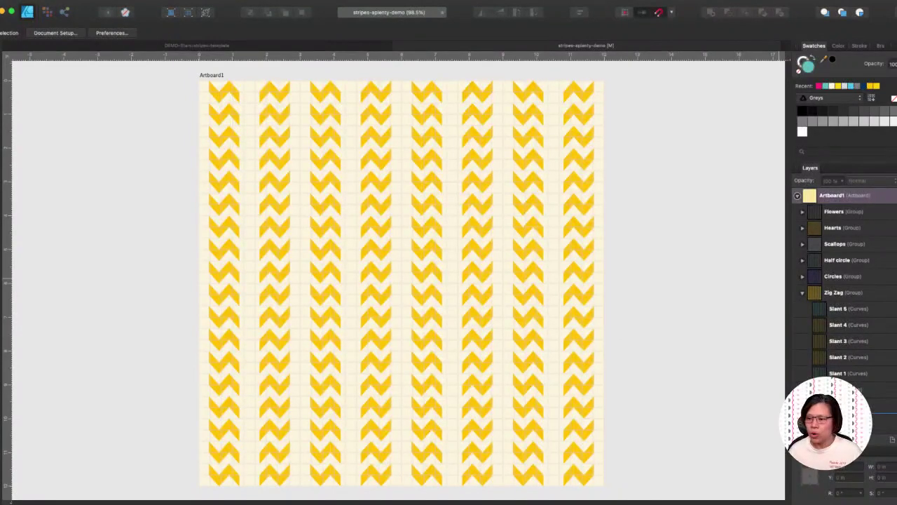
{"action": "left_click", "coordinate": [891, 309]}
{"action": "left_click", "coordinate": [891, 373]}
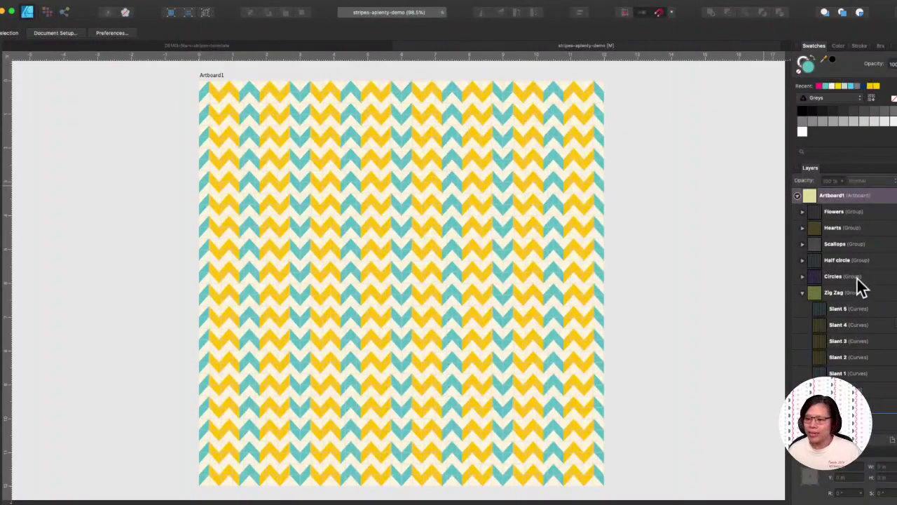
- Collapse and hide the Zig Zag group, and expand and show the Circles group instead
{"action": "left_click", "coordinate": [803, 293]}
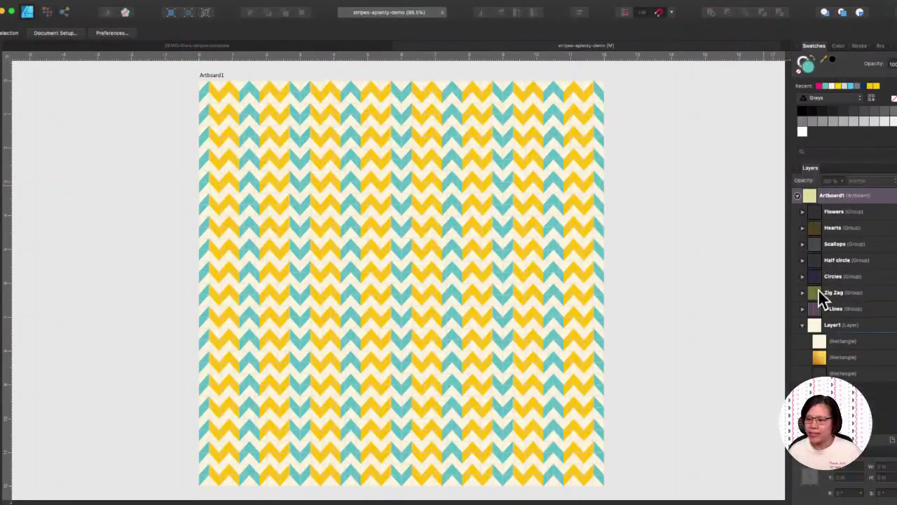
{"action": "left_click", "coordinate": [889, 294]}
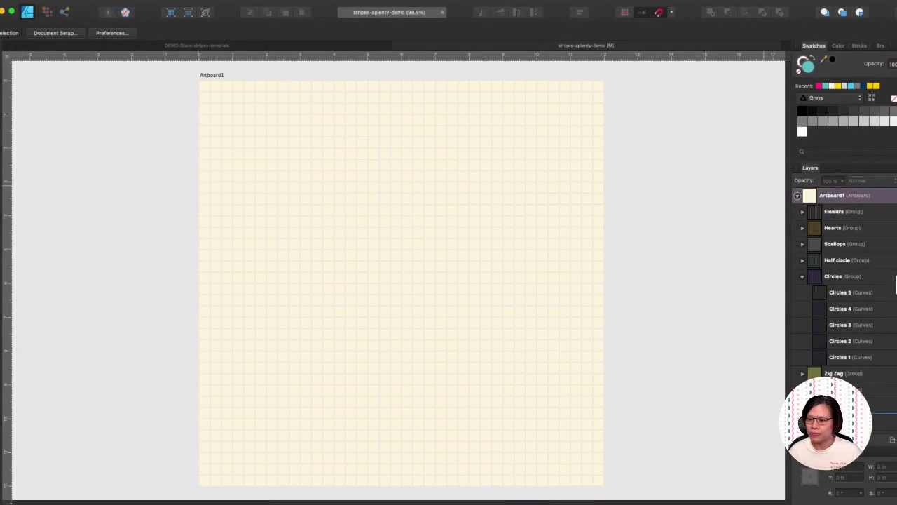
{"action": "left_click", "coordinate": [890, 276]}
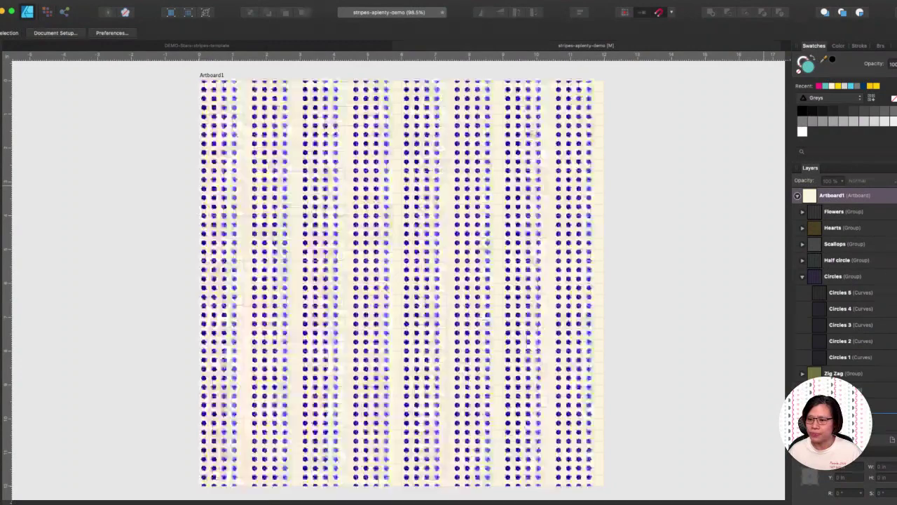
- Fill all five curve sets in the Circles group, Circles 1 to Circles 5, with teal and deselect them
{"action": "left_click", "coordinate": [890, 292]}
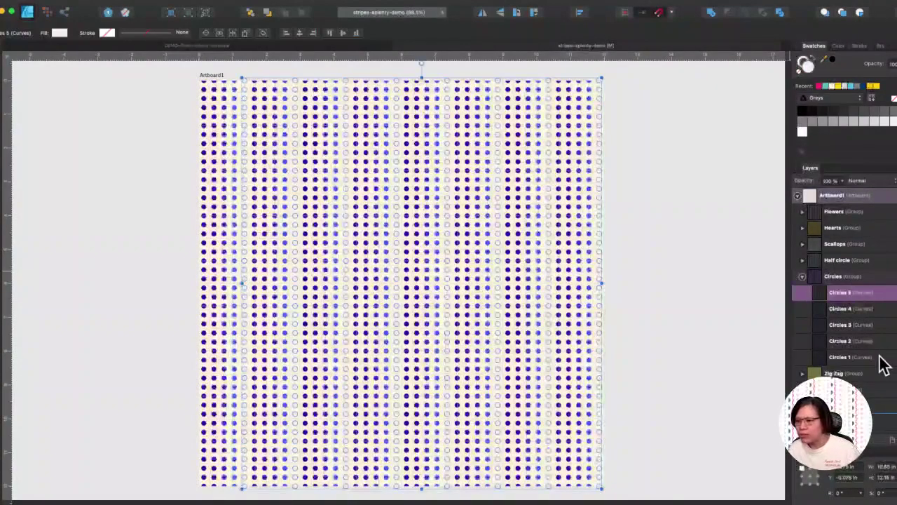
{"action": "left_click", "coordinate": [881, 356], "text": "shift"}
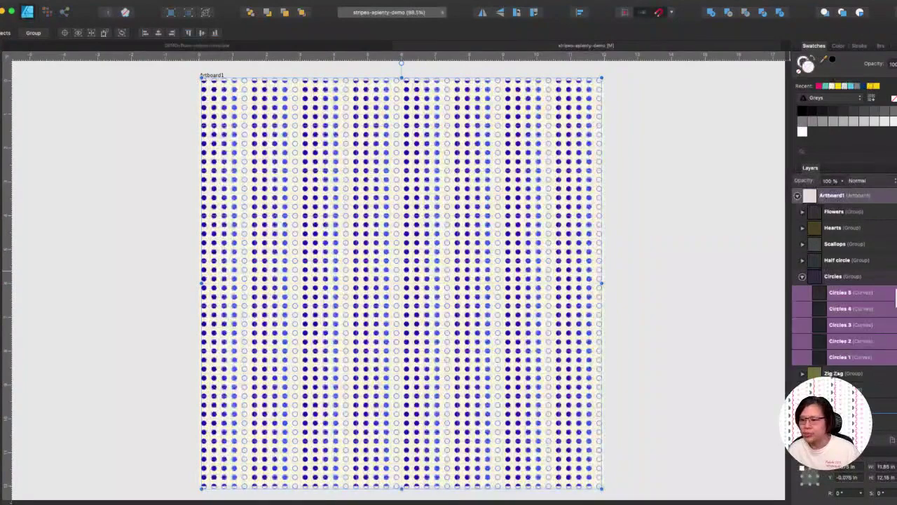
{"action": "left_click", "coordinate": [825, 85]}
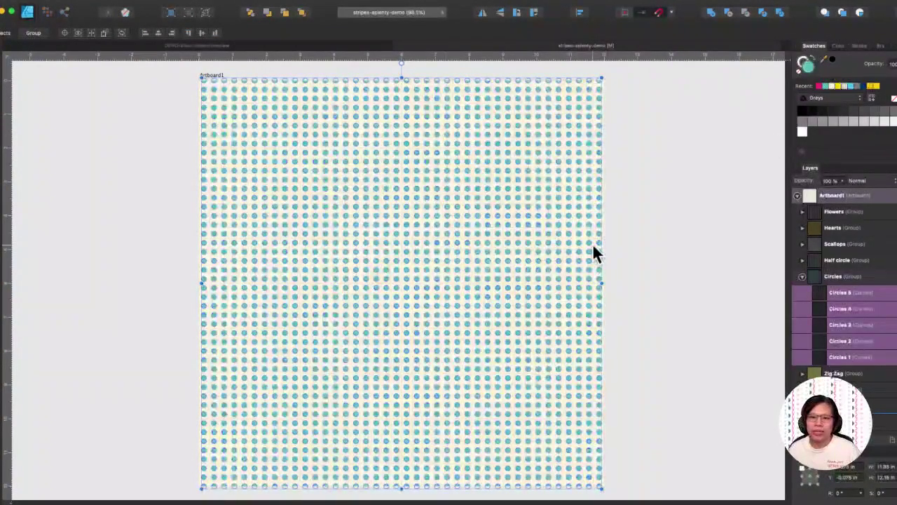
{"action": "left_click", "coordinate": [668, 209]}
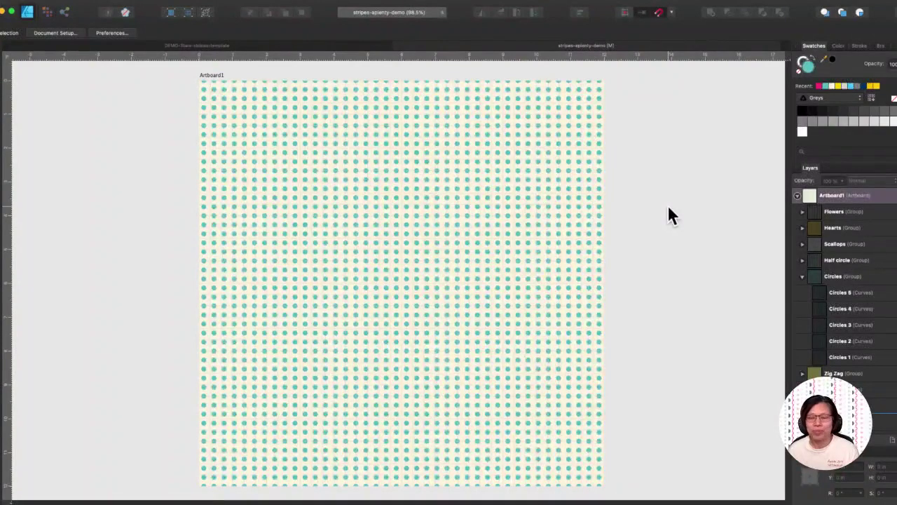
- Try bright pink as the fill of Circles 2 and Circles 4, and deselect them to view the dot pattern
{"action": "left_click", "coordinate": [868, 342]}
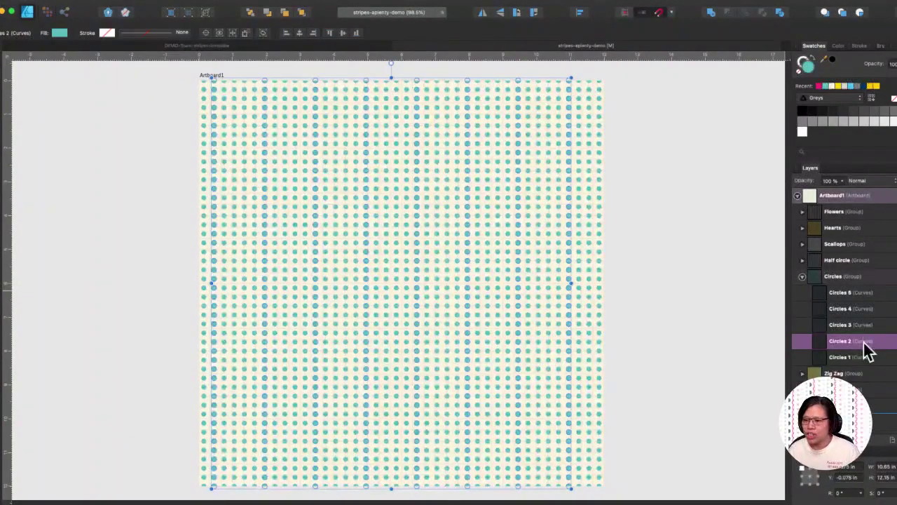
{"action": "left_click", "coordinate": [868, 310], "text": "super"}
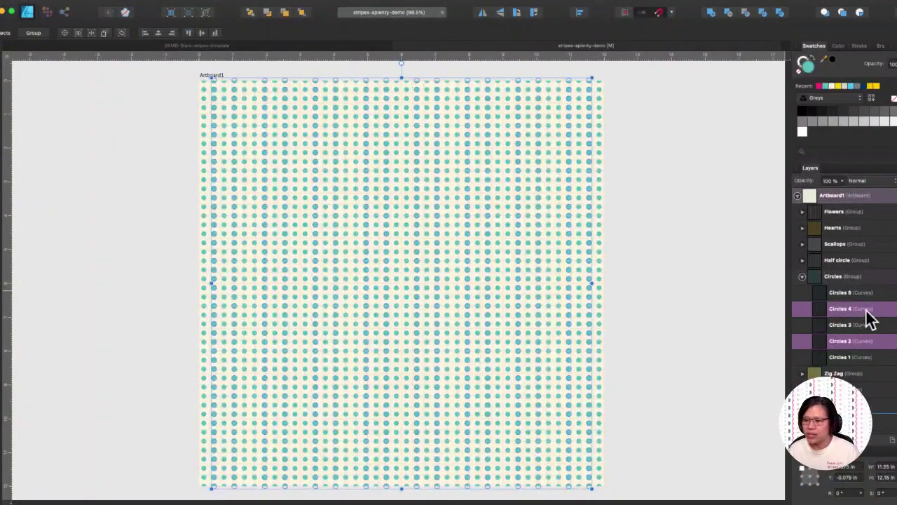
{"action": "left_click", "coordinate": [819, 85]}
{"action": "left_click", "coordinate": [723, 306]}
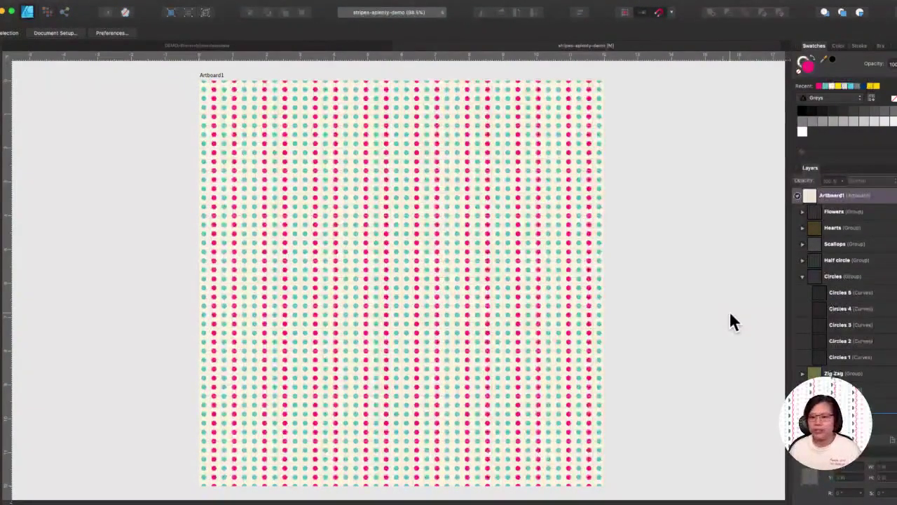
- Change the fill of Circles 2 and Circles 4 to the light cream swatch
{"action": "left_click", "coordinate": [857, 309]}
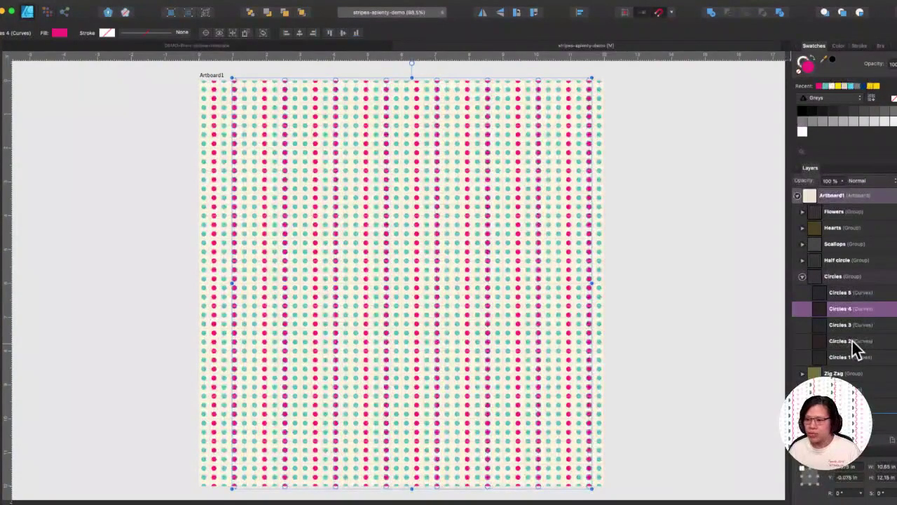
{"action": "left_click", "coordinate": [851, 341], "text": "super"}
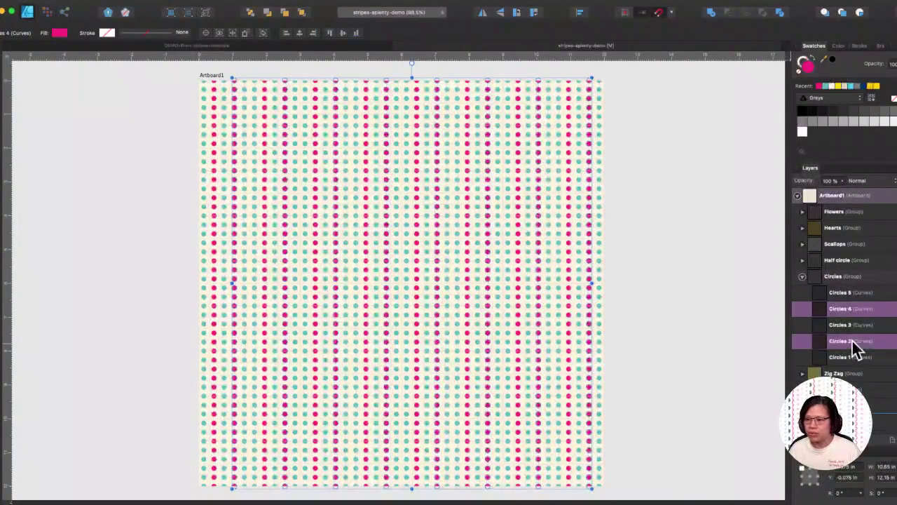
{"action": "left_click", "coordinate": [830, 85]}
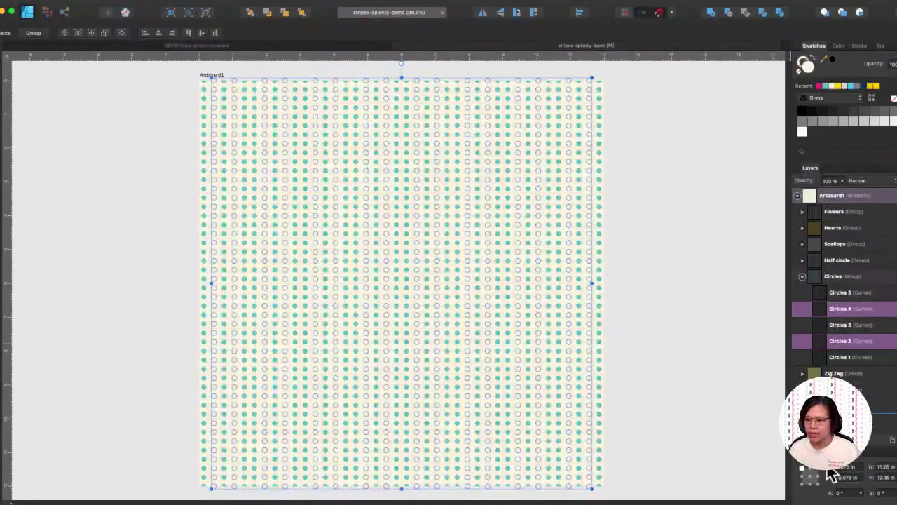
- Try a bright pink fill on the background rectangle behind the dots, and set it back to cream
{"action": "left_click", "coordinate": [820, 195]}
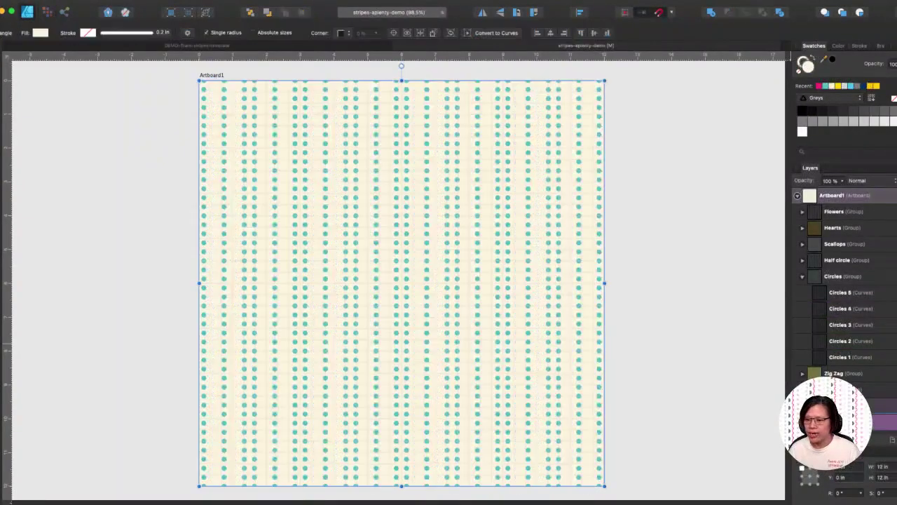
{"action": "left_click", "coordinate": [816, 90]}
{"action": "left_click", "coordinate": [705, 150]}
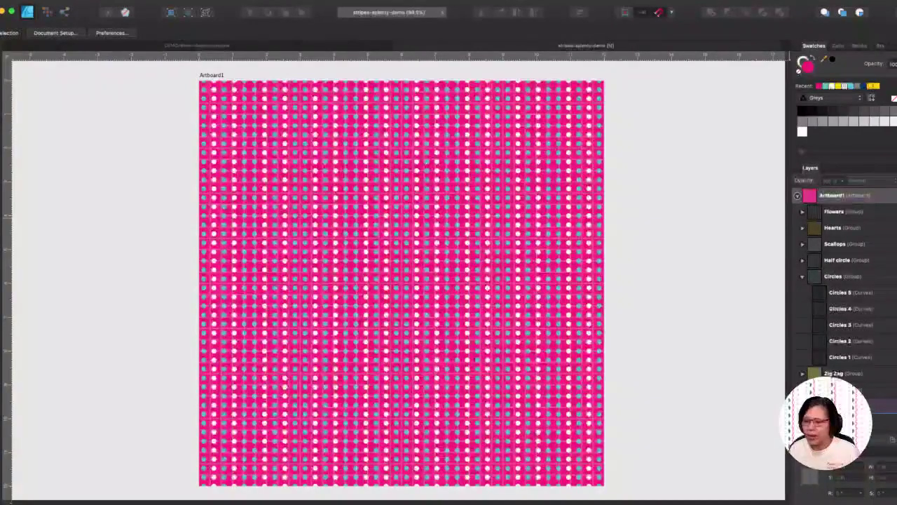
{"action": "key", "text": "super+a"}
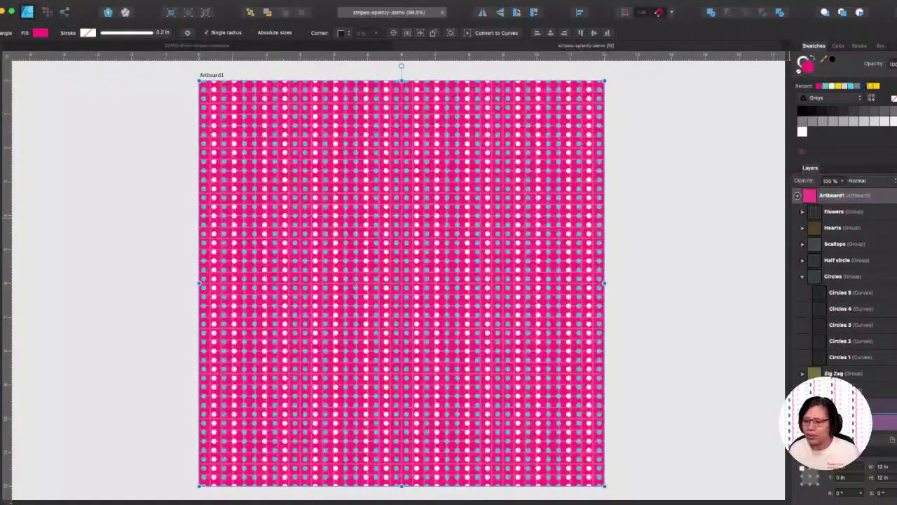
{"action": "left_click", "coordinate": [831, 87]}
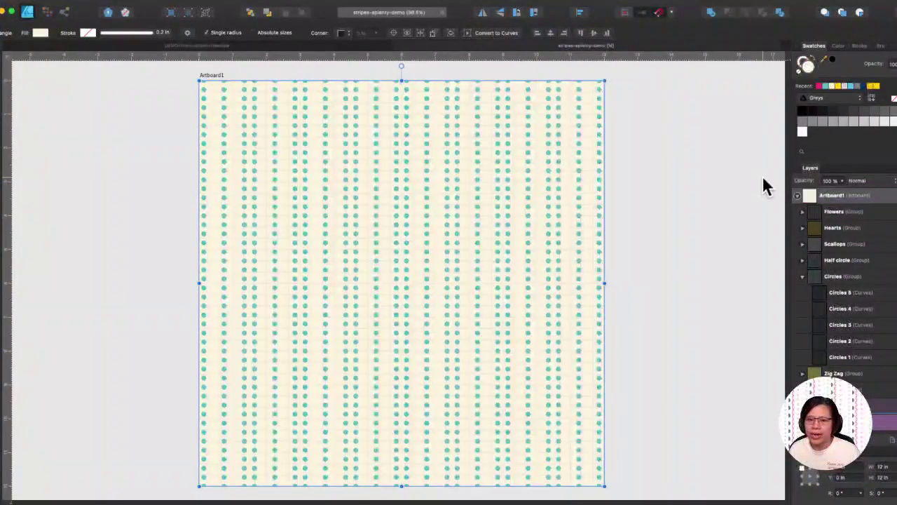
- Collapse and hide the Circles group, and show and expand the Half circle group instead
{"action": "left_click", "coordinate": [802, 277]}
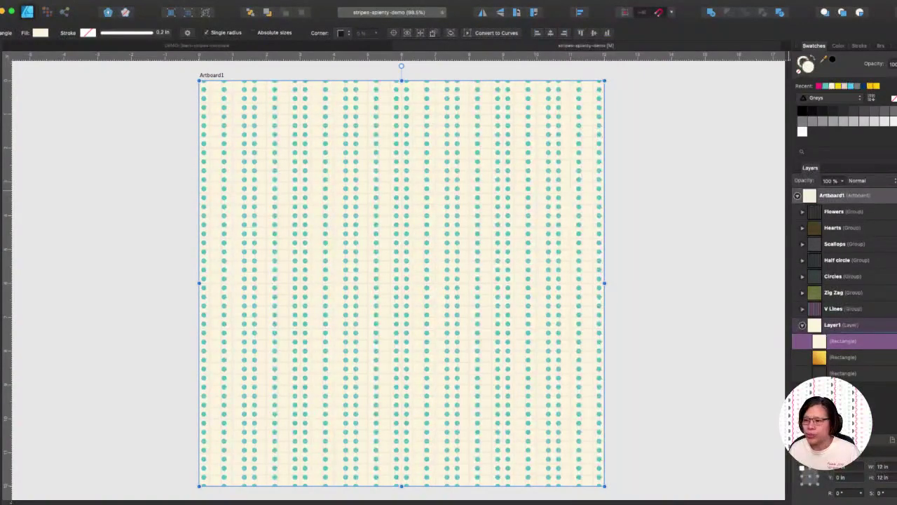
{"action": "left_click", "coordinate": [894, 277]}
{"action": "left_click", "coordinate": [895, 260]}
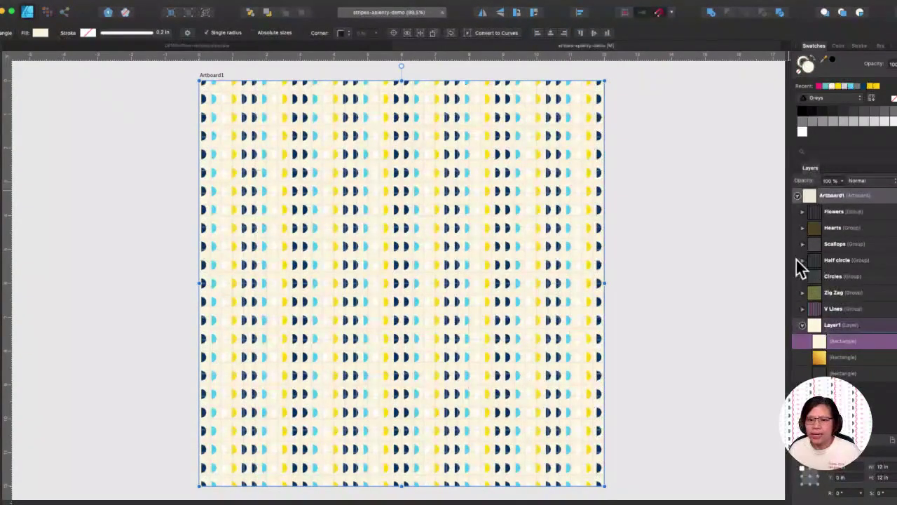
{"action": "left_click", "coordinate": [803, 260]}
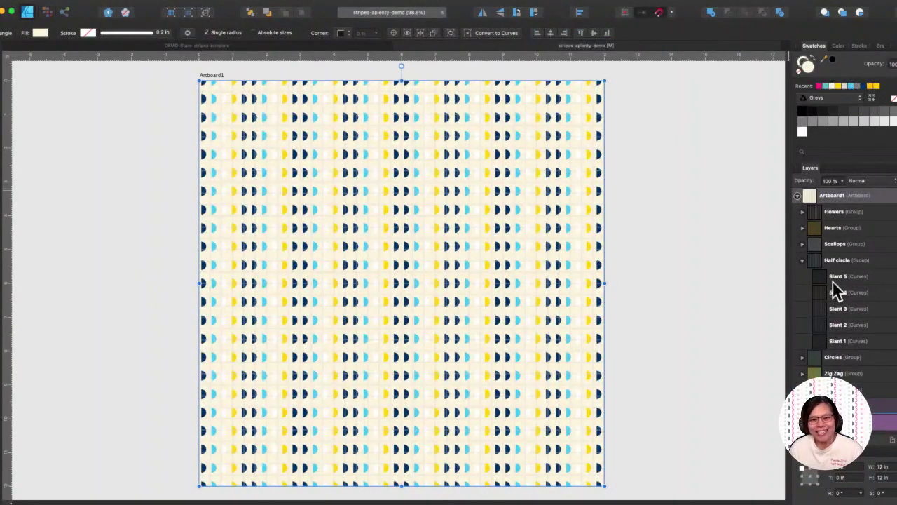
- Change the fill of the white Slant 3 curves in the Half circle group to bright pink
{"action": "left_click", "coordinate": [834, 319]}
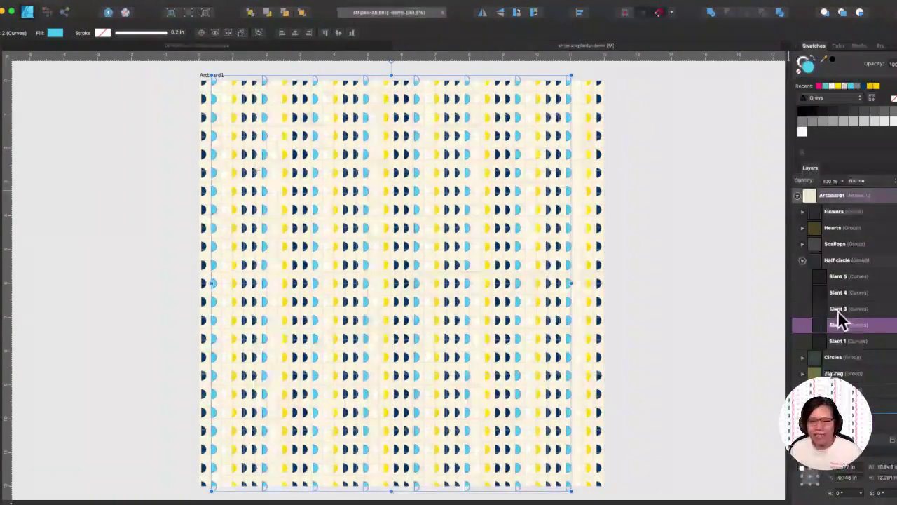
{"action": "left_click", "coordinate": [840, 308]}
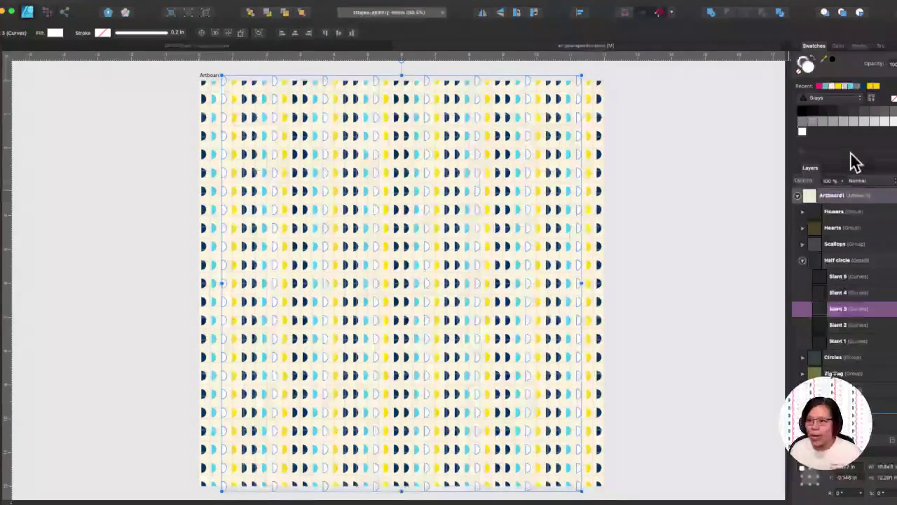
{"action": "left_click", "coordinate": [818, 85]}
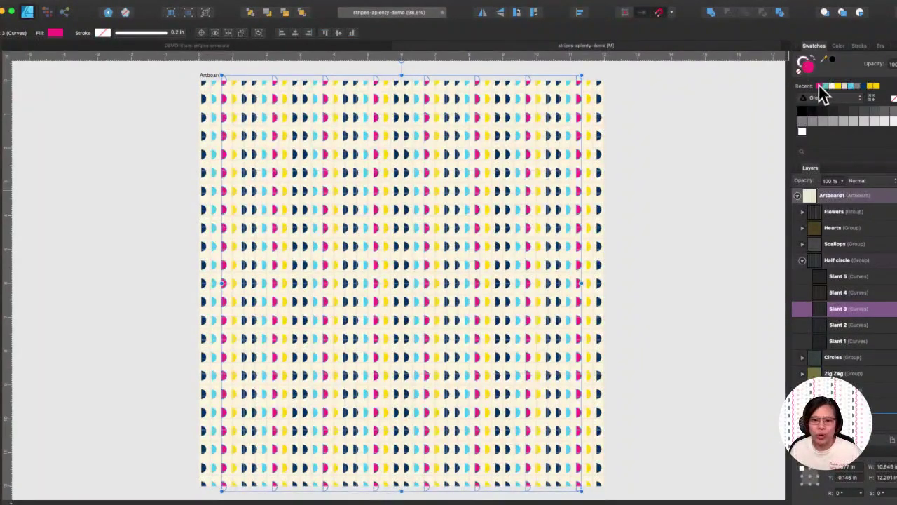
- In the Half circle group, fill Slant 1 and Slant 5 with bright pink, and Slant 2 and Slant 4 with teal
{"action": "left_click", "coordinate": [723, 168]}
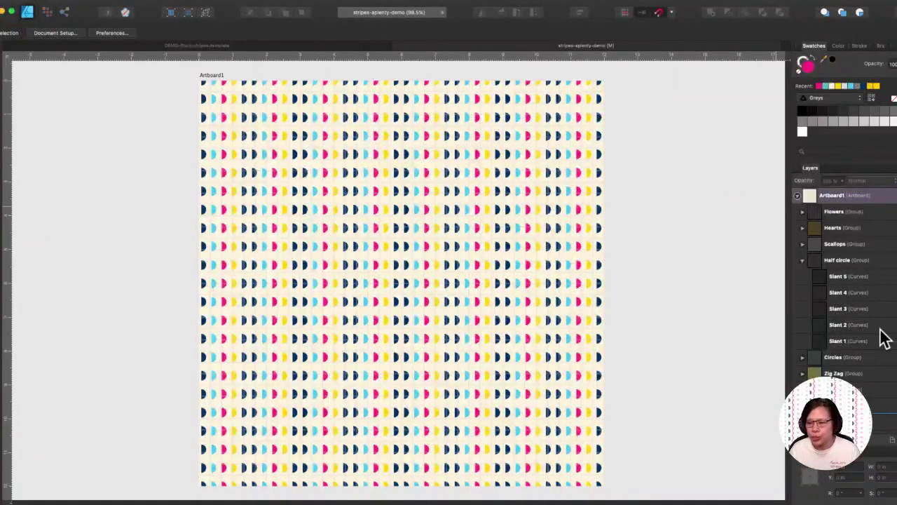
{"action": "left_click", "coordinate": [855, 341]}
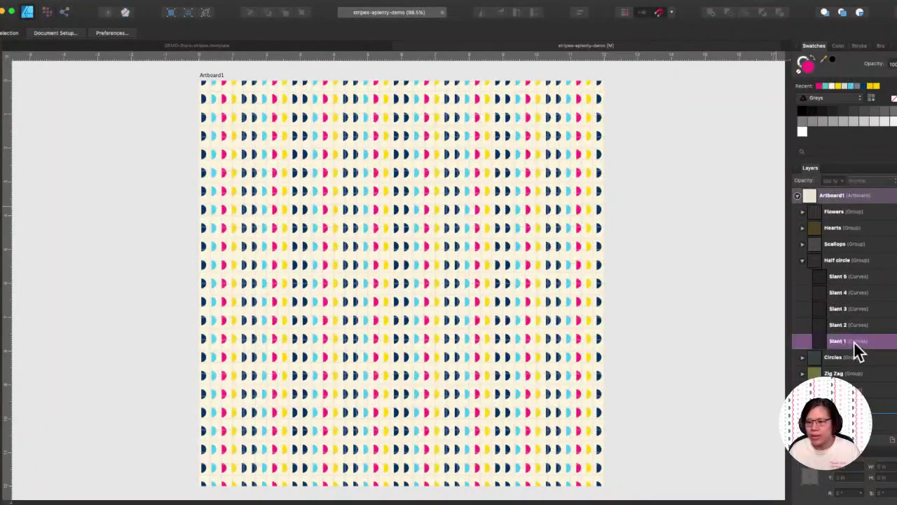
{"action": "left_click", "coordinate": [819, 86]}
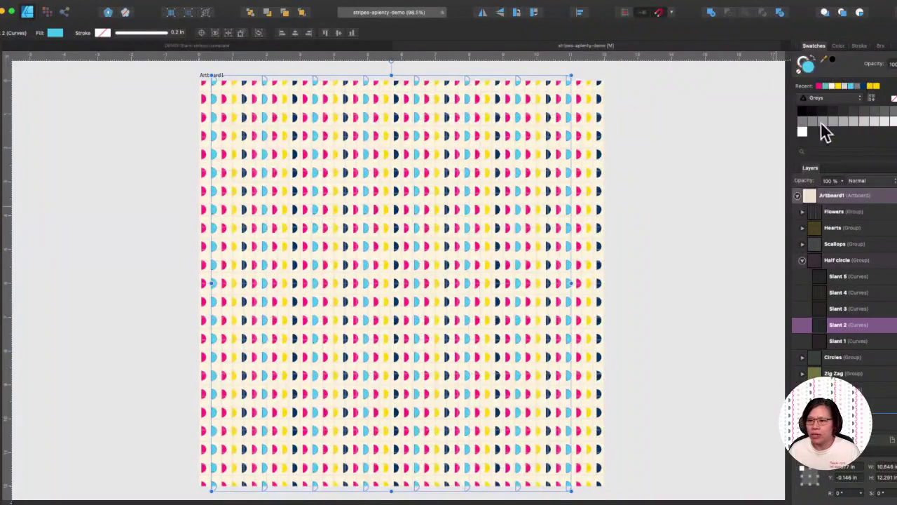
{"action": "left_click", "coordinate": [841, 307]}
{"action": "key", "text": "super+alt+bracketright"}
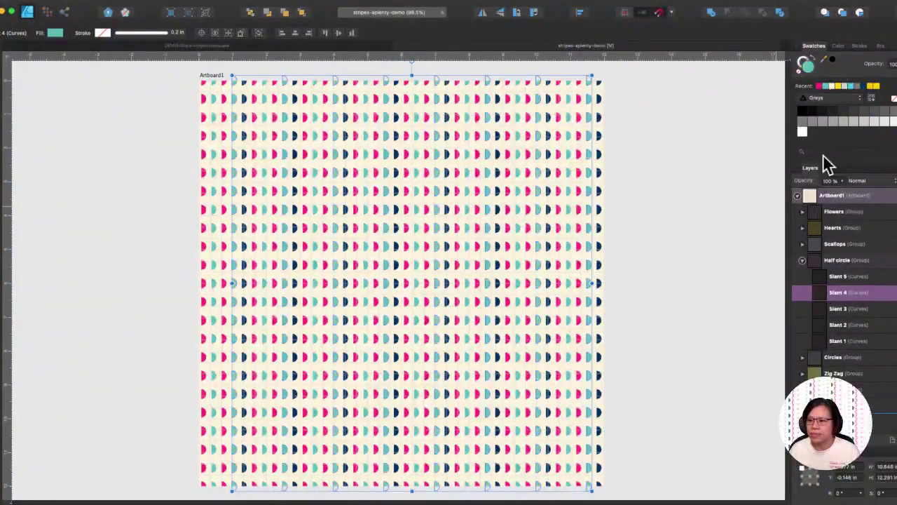
{"action": "left_click", "coordinate": [838, 276]}
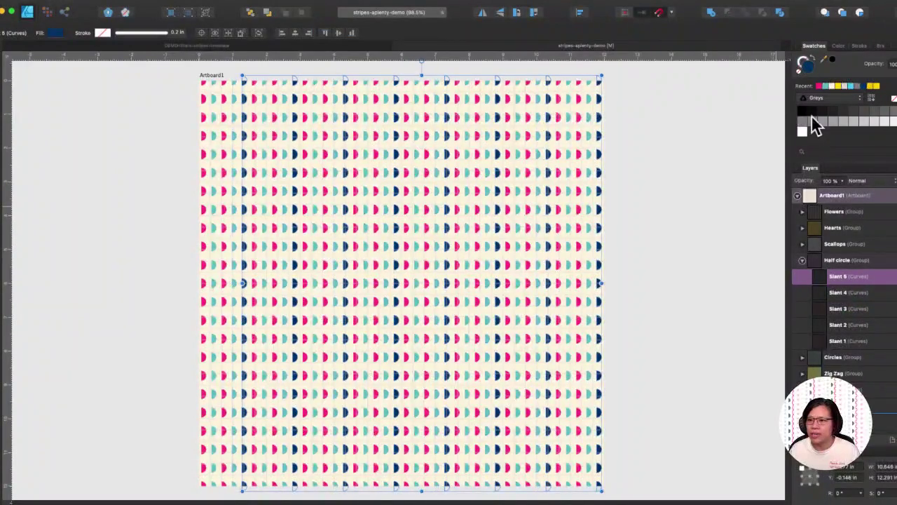
{"action": "left_click", "coordinate": [817, 86]}
{"action": "left_click", "coordinate": [739, 162]}
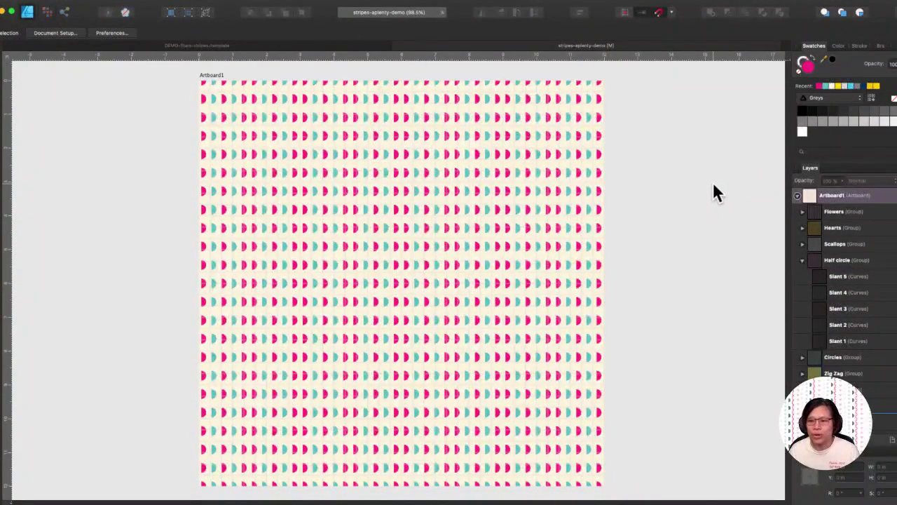
- Collapse and hide the Half circle group, and expand the Scallops group instead
{"action": "left_click", "coordinate": [802, 261]}
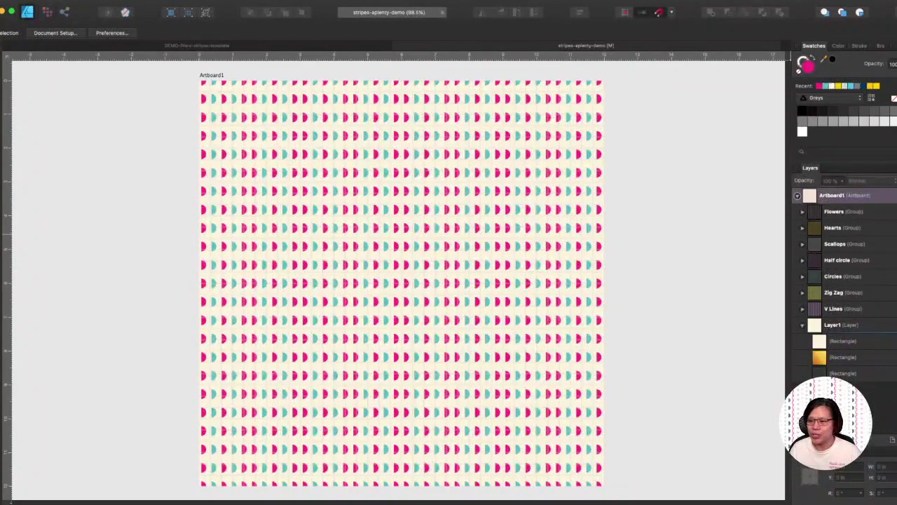
{"action": "left_click", "coordinate": [894, 260]}
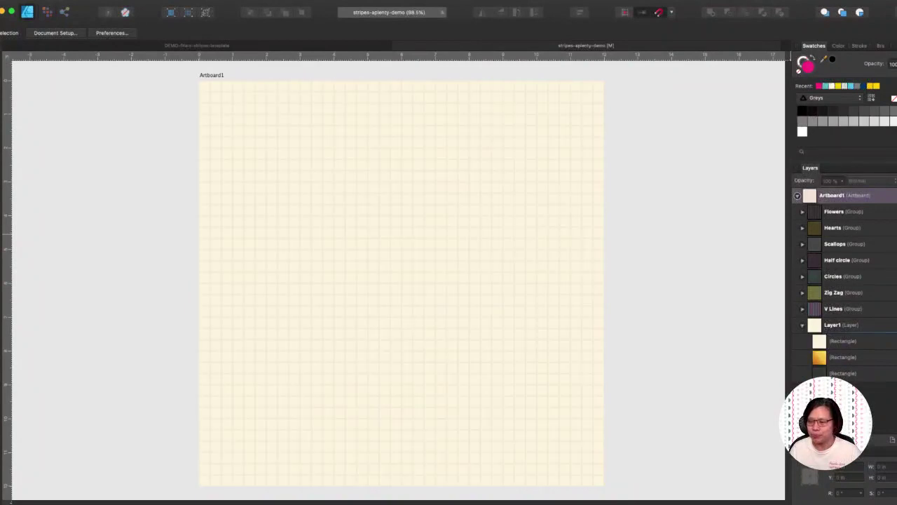
{"action": "left_click", "coordinate": [802, 244]}
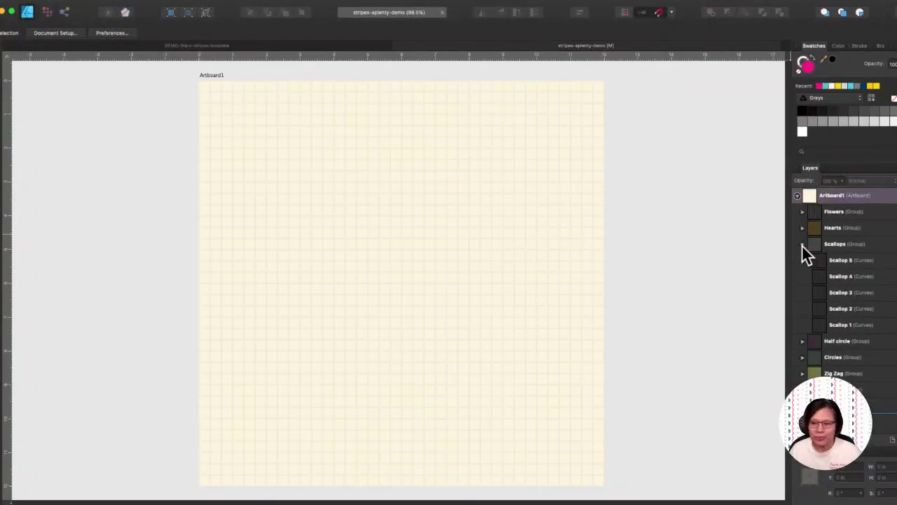
- Try bright pink on all five Scallop curves with a teal fill on the background rectangle
{"action": "left_click", "coordinate": [877, 261]}
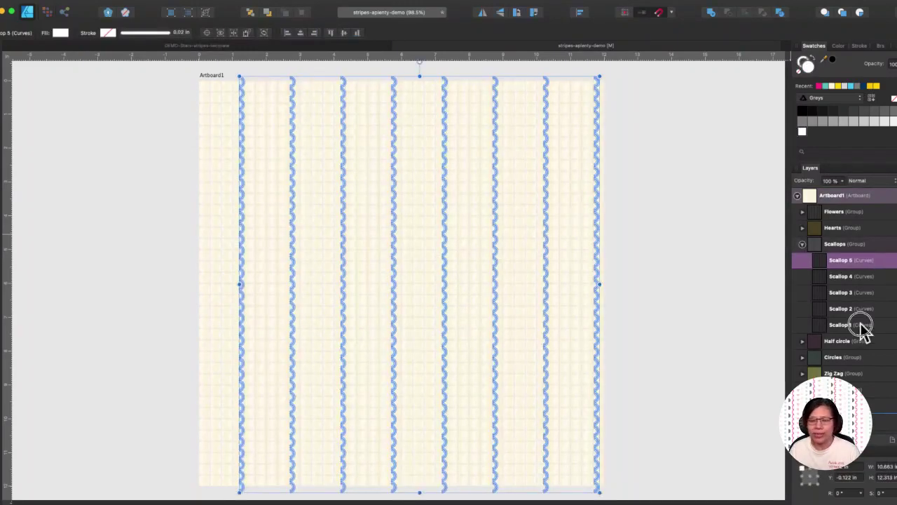
{"action": "left_click", "coordinate": [863, 326], "text": "shift"}
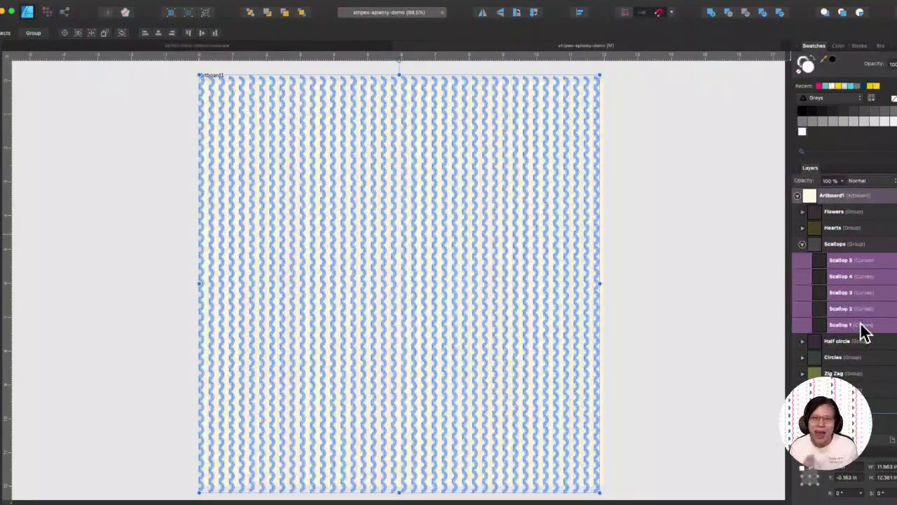
{"action": "left_click", "coordinate": [818, 86]}
{"action": "left_click", "coordinate": [755, 118]}
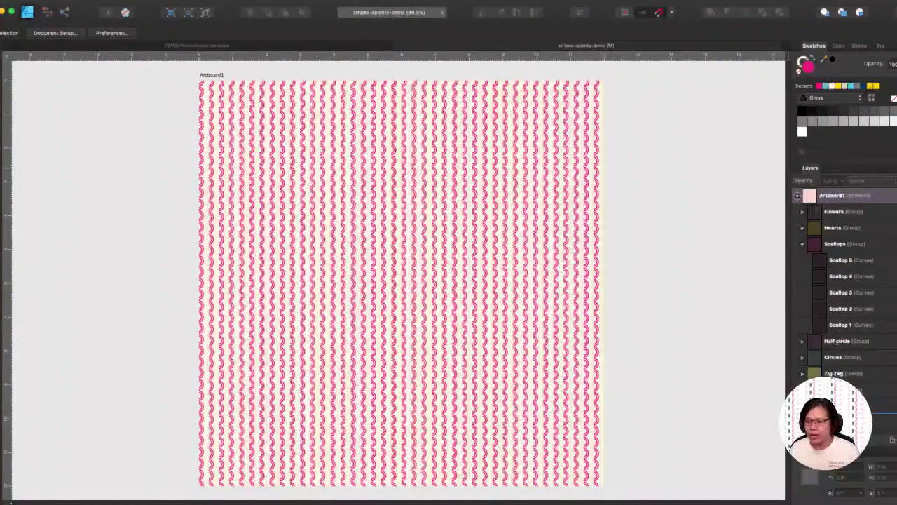
{"action": "left_click", "coordinate": [834, 419]}
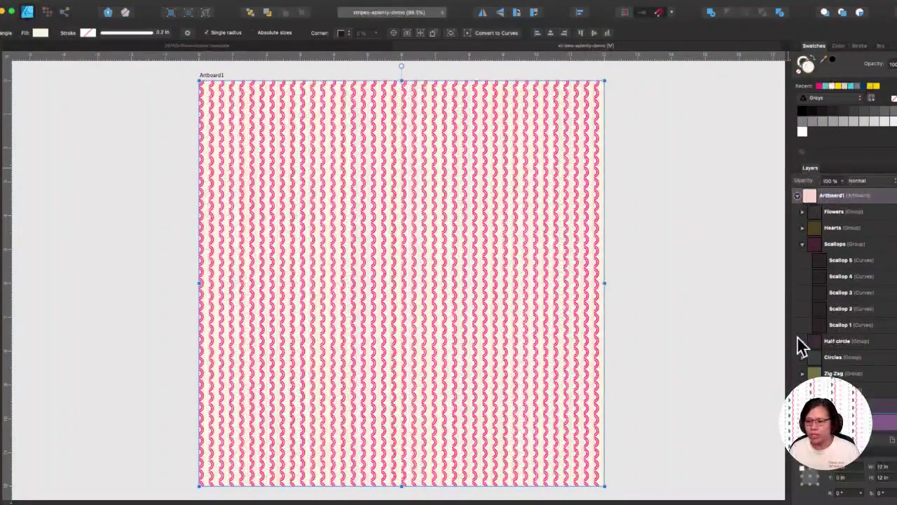
{"action": "left_click", "coordinate": [824, 87]}
{"action": "left_click", "coordinate": [694, 173]}
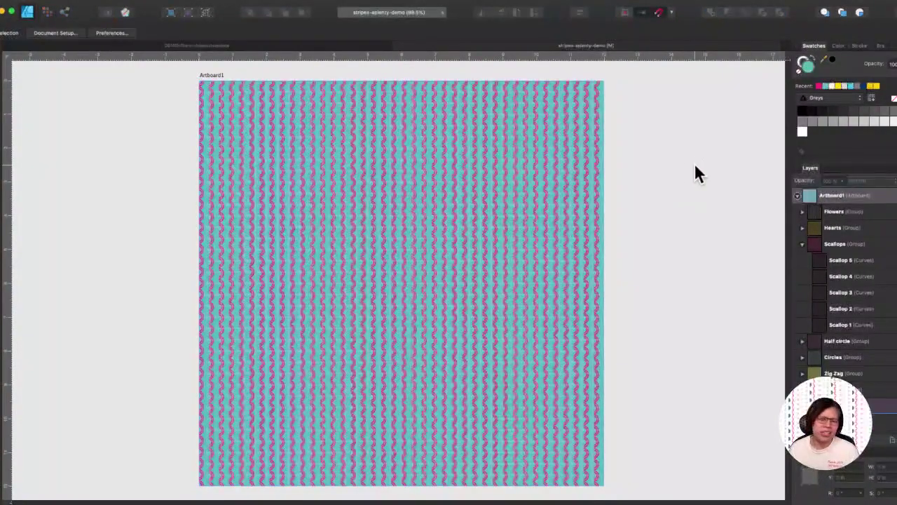
- Fill all five Scallop curves with white
{"action": "left_click", "coordinate": [836, 259]}
{"action": "left_click", "coordinate": [839, 324], "text": "shift"}
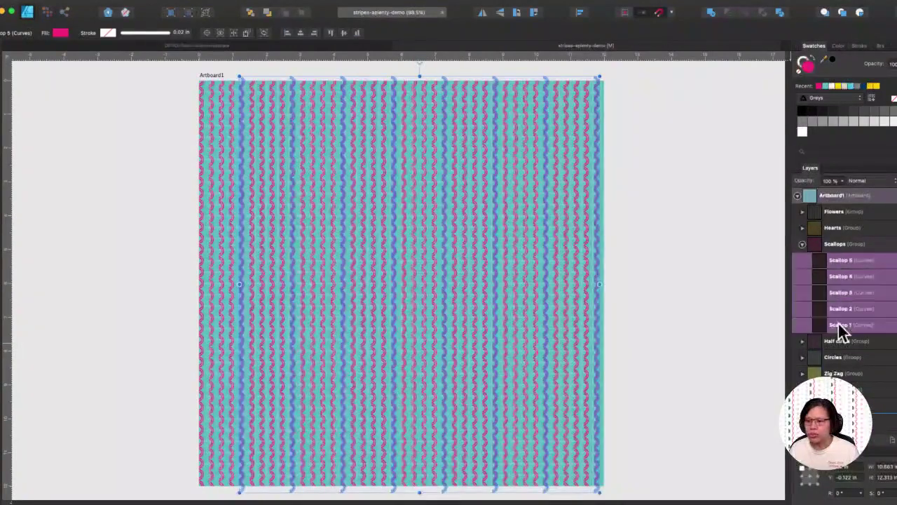
{"action": "left_click", "coordinate": [802, 110]}
{"action": "left_click", "coordinate": [802, 131]}
{"action": "left_click", "coordinate": [761, 157]}
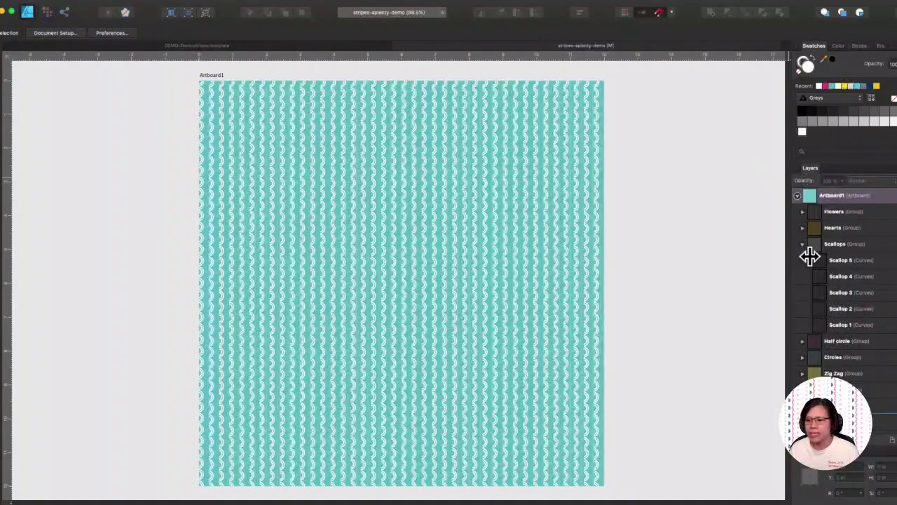
- Set the fill of the background rectangle behind the scallops to light cream
{"action": "left_click", "coordinate": [839, 260]}
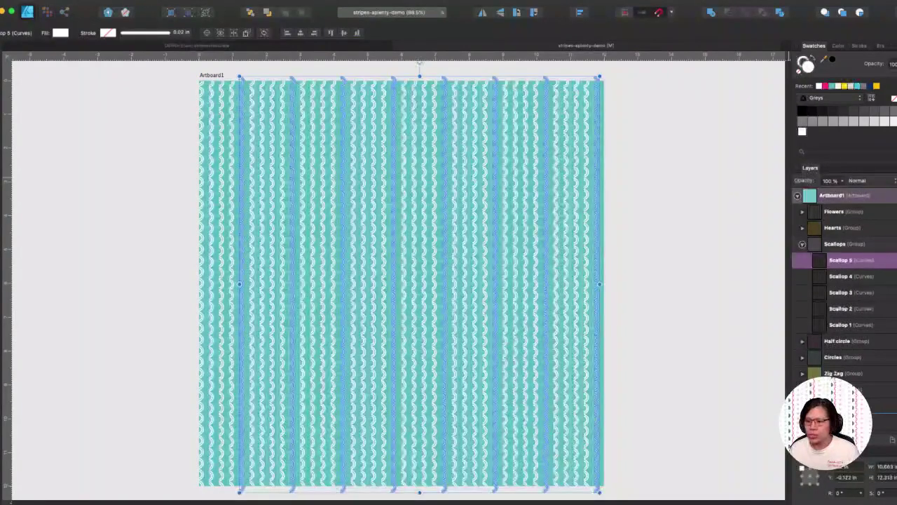
{"action": "left_click", "coordinate": [834, 194]}
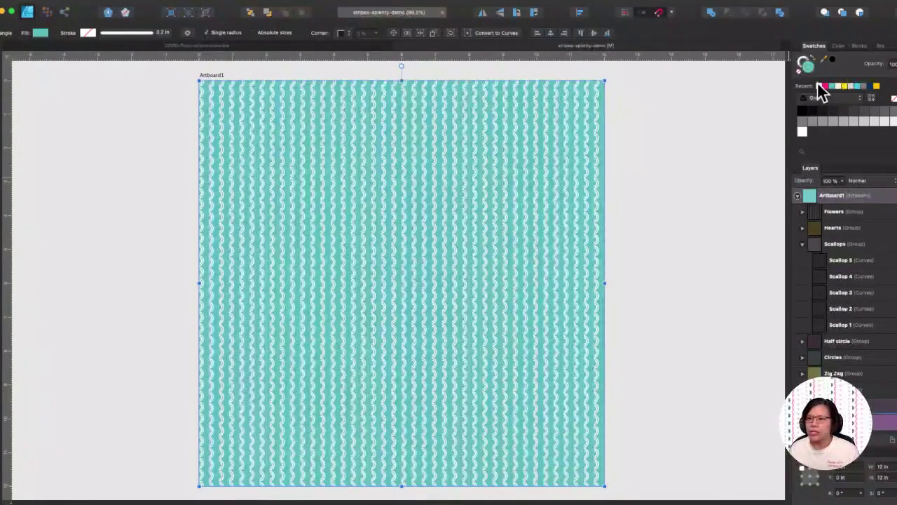
{"action": "left_click", "coordinate": [839, 85]}
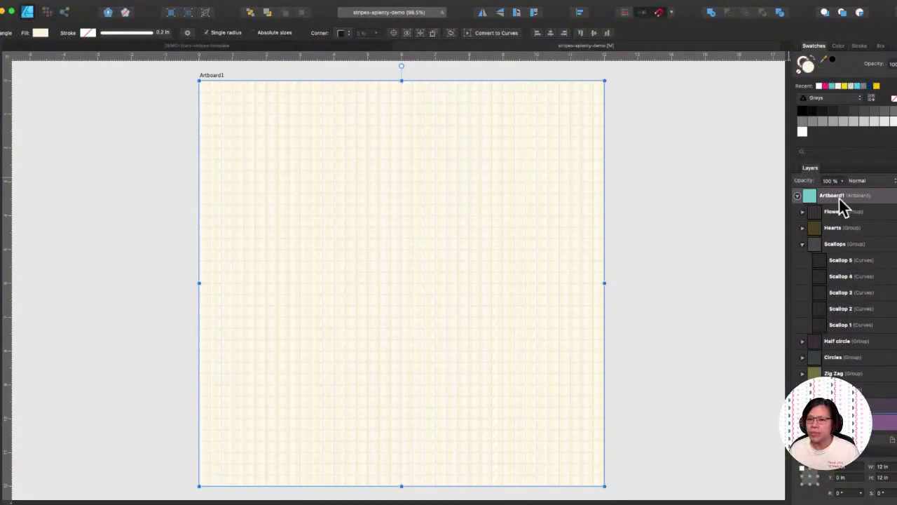
- Fill the Scallop 1 and Scallop 3 curves with bright pink, and the Scallop 5 curves with teal
{"action": "left_click", "coordinate": [829, 325]}
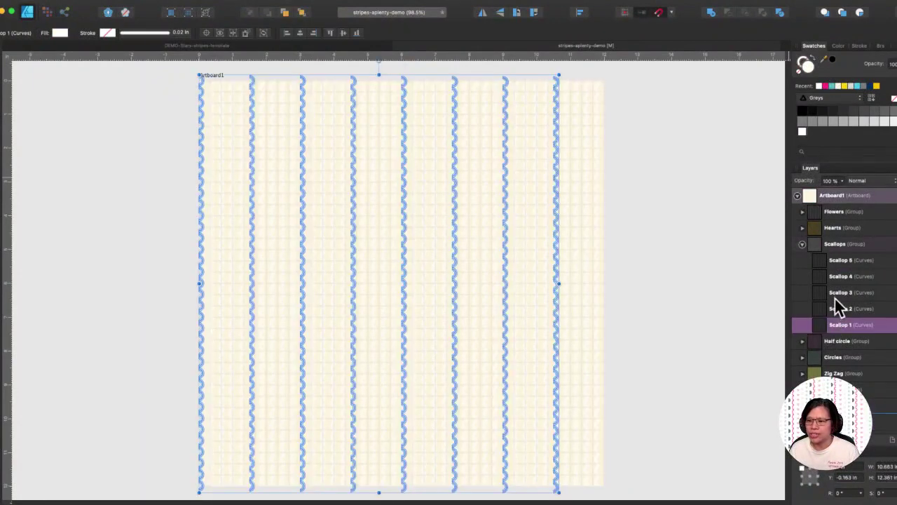
{"action": "left_click", "coordinate": [834, 295], "text": "super"}
{"action": "left_click", "coordinate": [827, 86]}
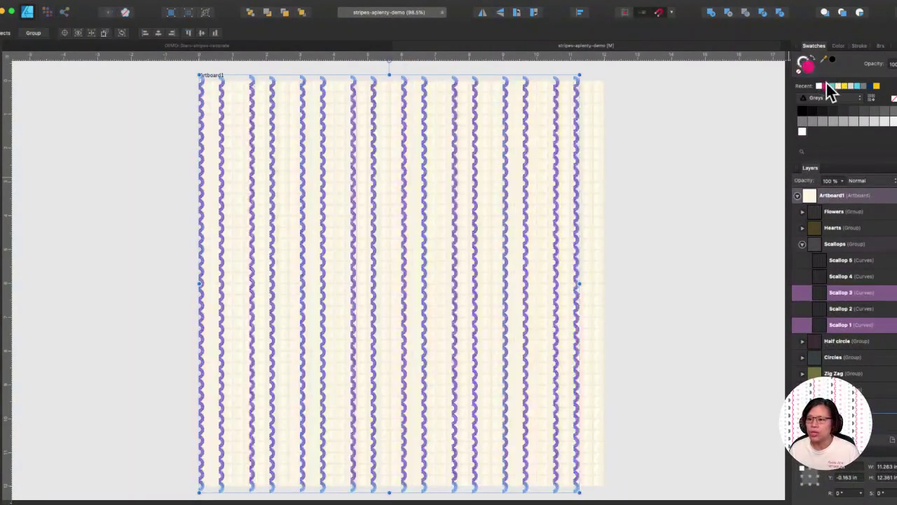
{"action": "left_click", "coordinate": [867, 264]}
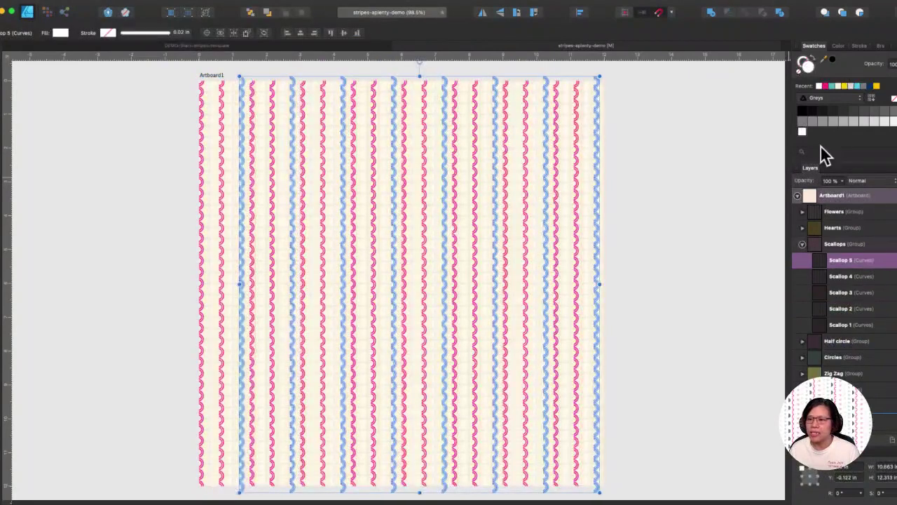
{"action": "left_click", "coordinate": [832, 85]}
{"action": "left_click", "coordinate": [738, 152]}
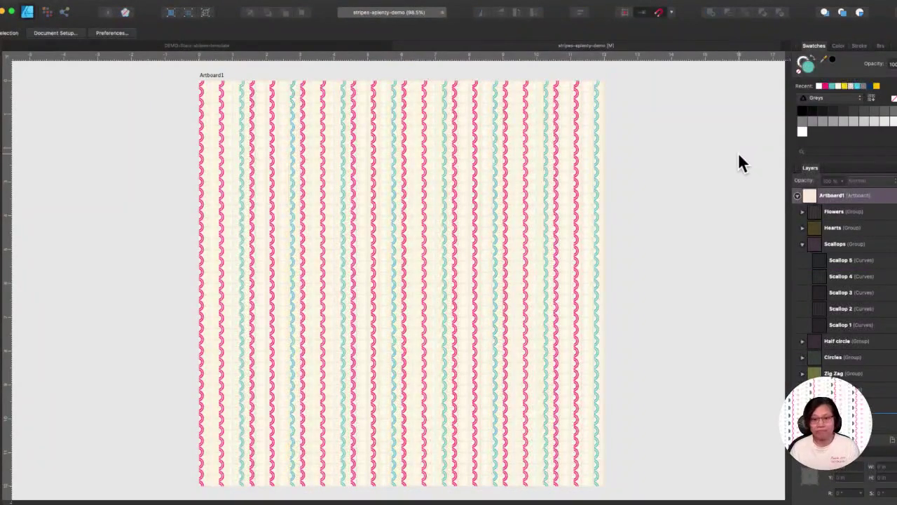
- Try a medium grey fill on the white Scallop 2 curves
{"action": "left_click", "coordinate": [829, 308]}
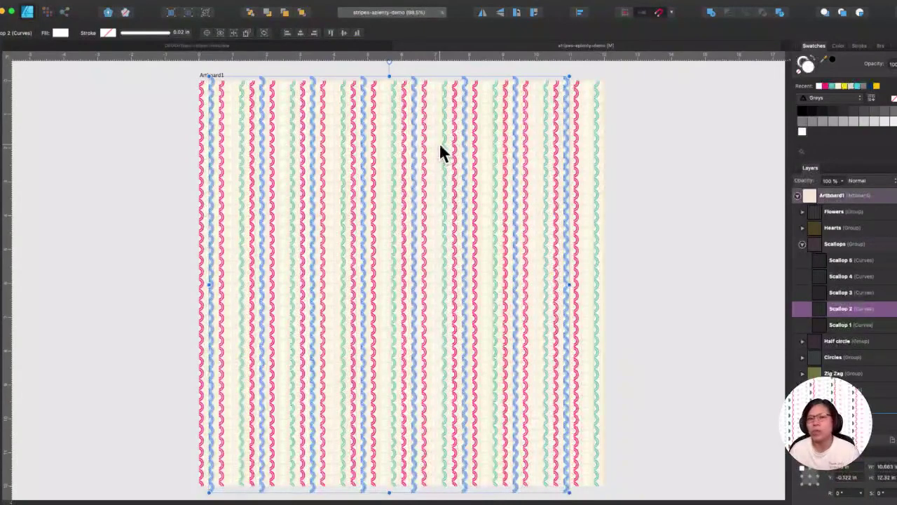
{"action": "left_click", "coordinate": [834, 117]}
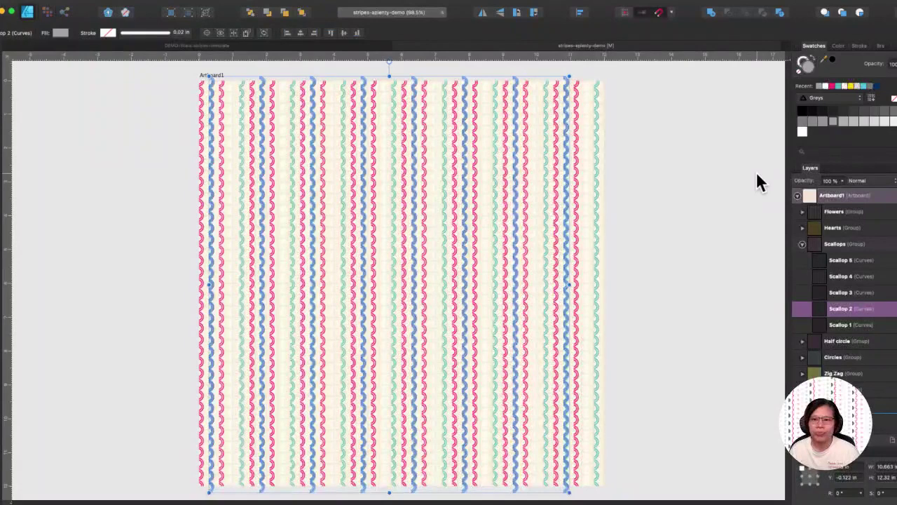
{"action": "left_click", "coordinate": [665, 117]}
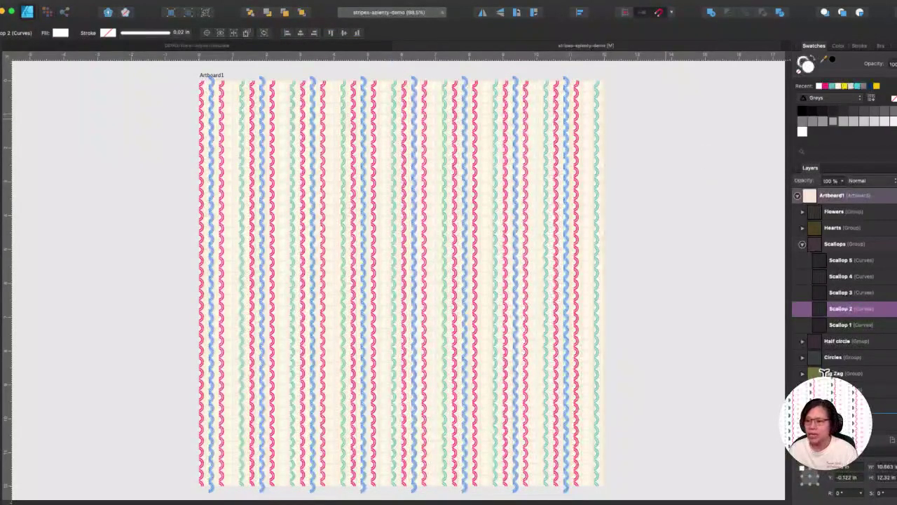
- Check which stripes each Scallop layer holds, and fill the white Scallop 2 curves with light grey
{"action": "left_click", "coordinate": [837, 324]}
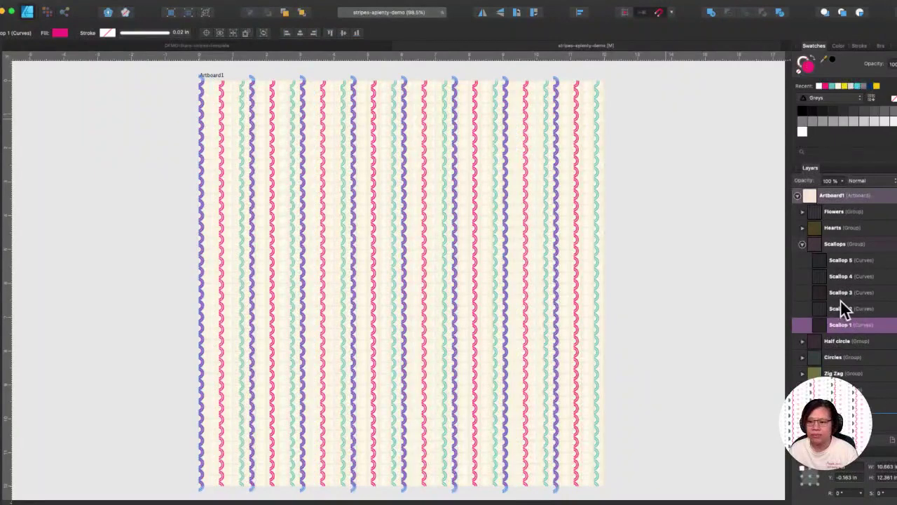
{"action": "left_click", "coordinate": [845, 275]}
{"action": "left_click", "coordinate": [845, 293]}
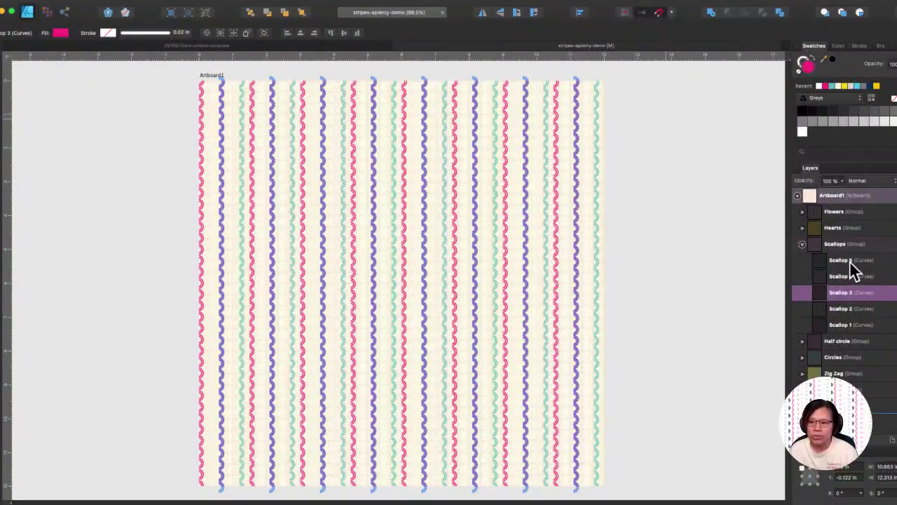
{"action": "left_click", "coordinate": [848, 276]}
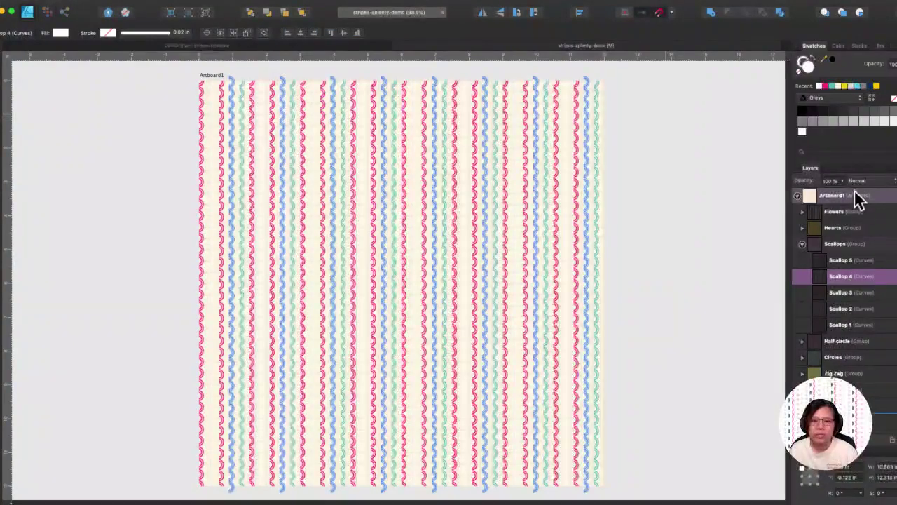
{"action": "left_click", "coordinate": [467, 128]}
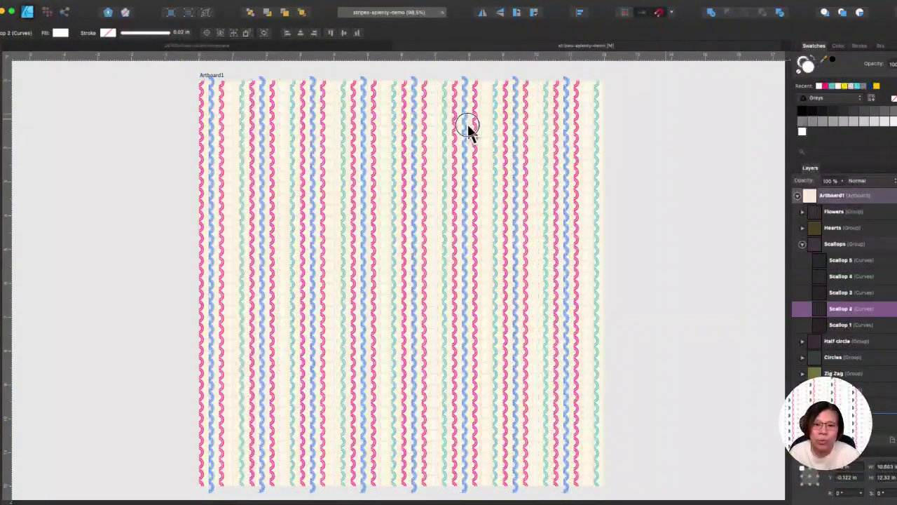
{"action": "left_click", "coordinate": [857, 124]}
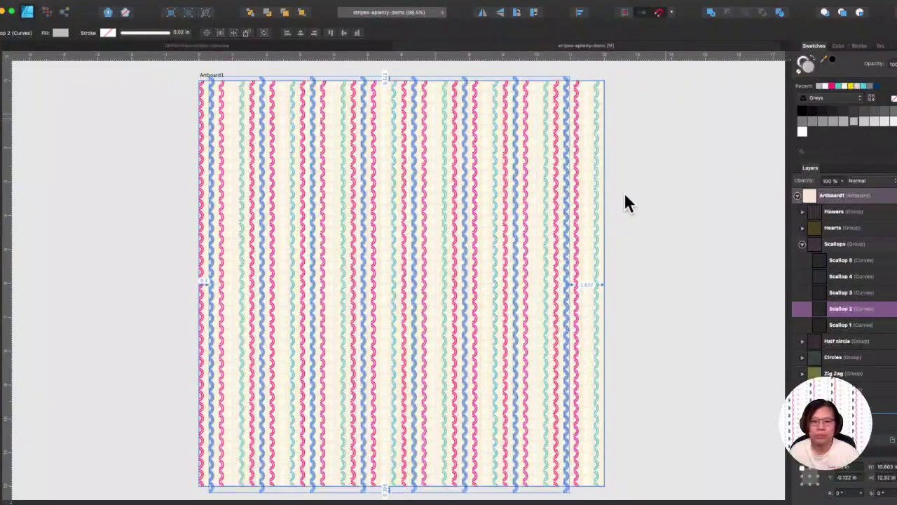
{"action": "left_click", "coordinate": [643, 212]}
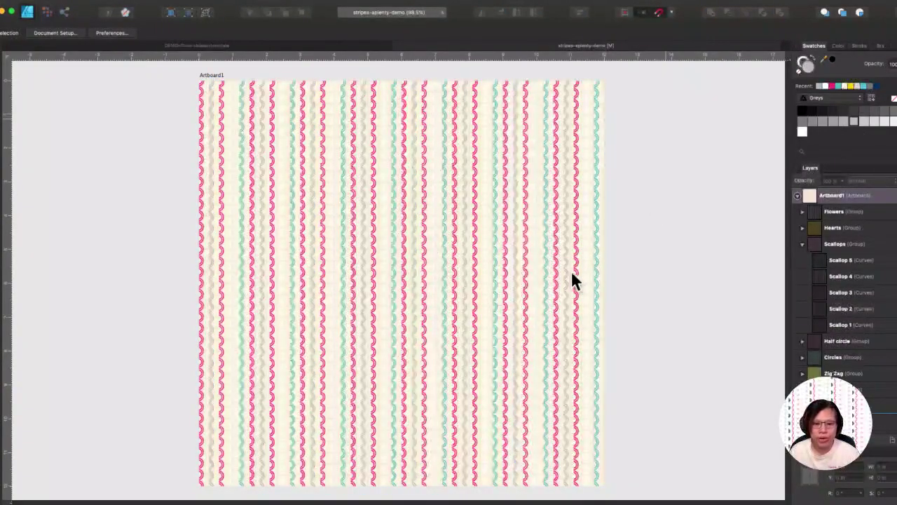
- Highlight the Scallop 1, Scallop 2 and Scallop 3 curves in turn to compare their stripes
{"action": "left_click", "coordinate": [829, 320]}
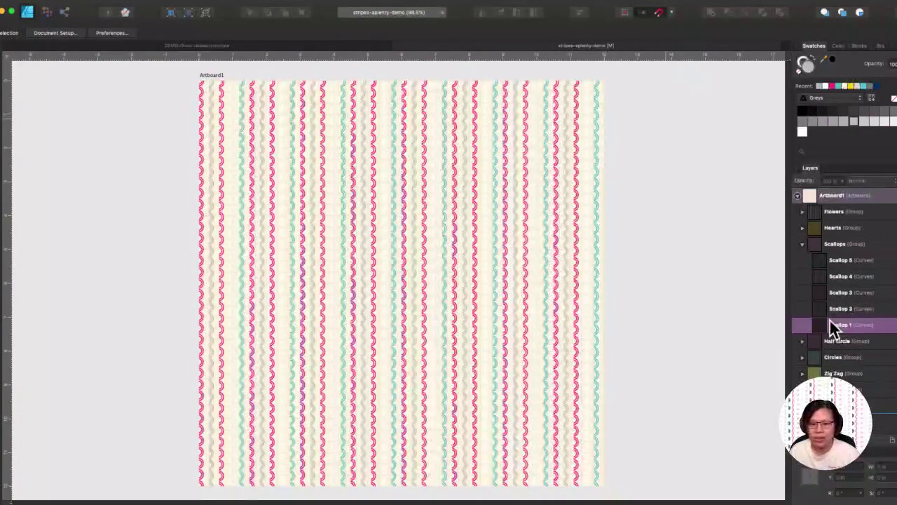
{"action": "left_click", "coordinate": [830, 306]}
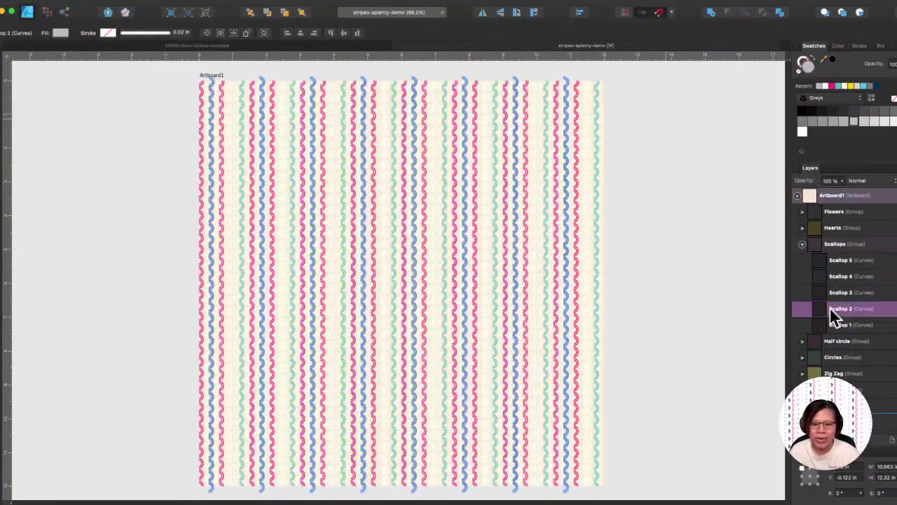
{"action": "left_click", "coordinate": [831, 294]}
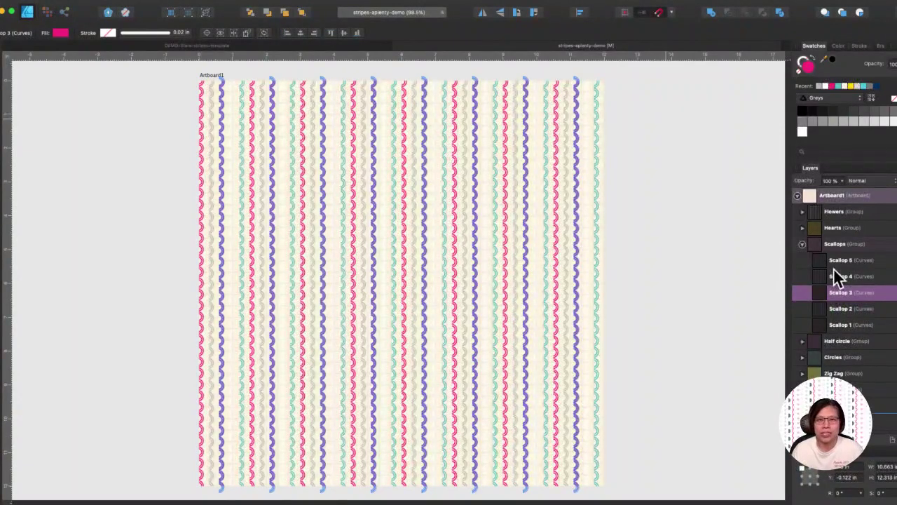
- Hide the Scallops group and show the Hearts group with its layers expanded
{"action": "left_click", "coordinate": [803, 244]}
{"action": "left_click", "coordinate": [803, 227]}
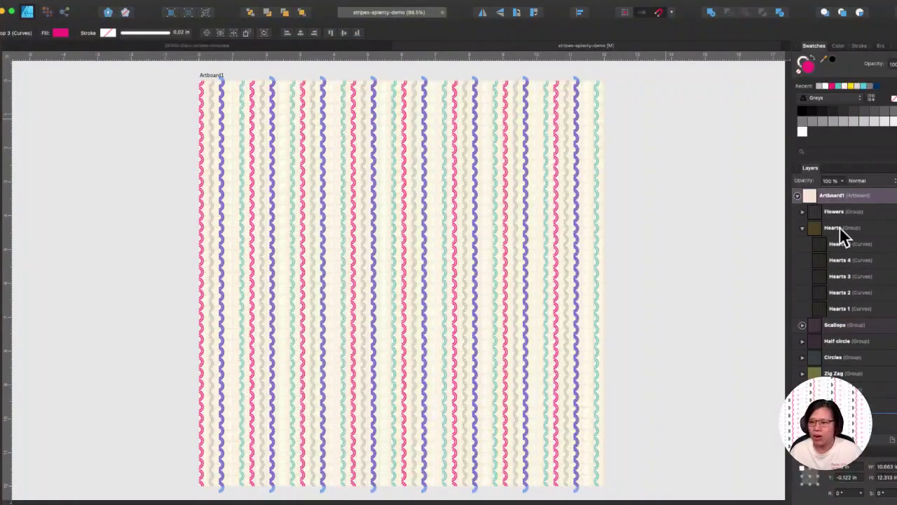
{"action": "left_click", "coordinate": [893, 228]}
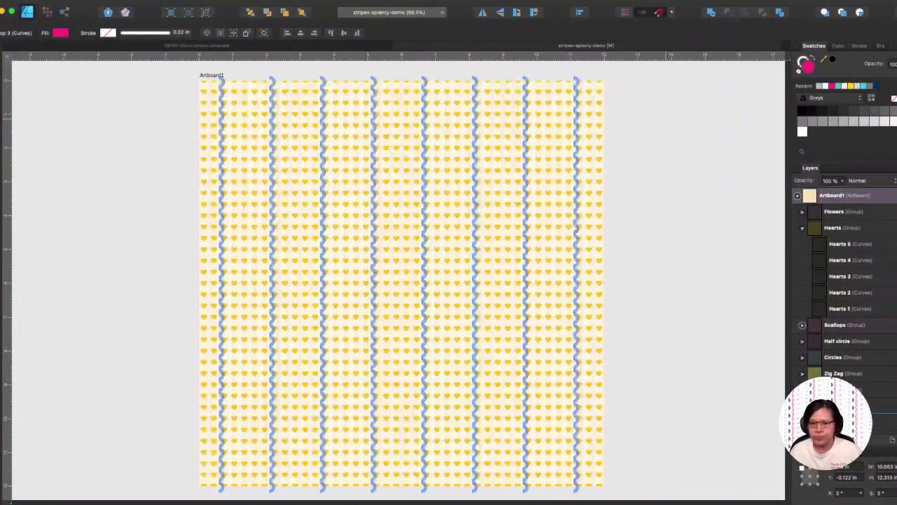
{"action": "left_click", "coordinate": [705, 226]}
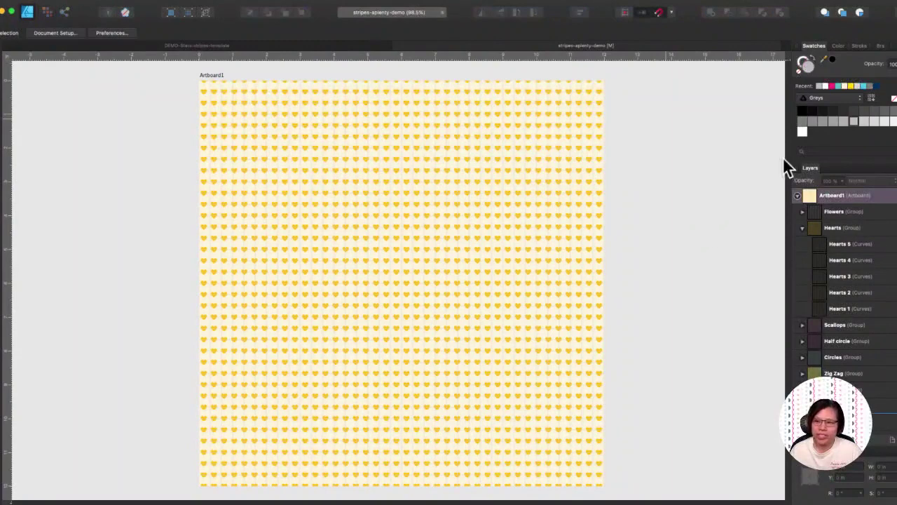
- Fill the Hearts 1, Hearts 3 and Hearts 5 curves with bright pink
{"action": "left_click", "coordinate": [852, 244]}
{"action": "left_click", "coordinate": [846, 276], "text": "super"}
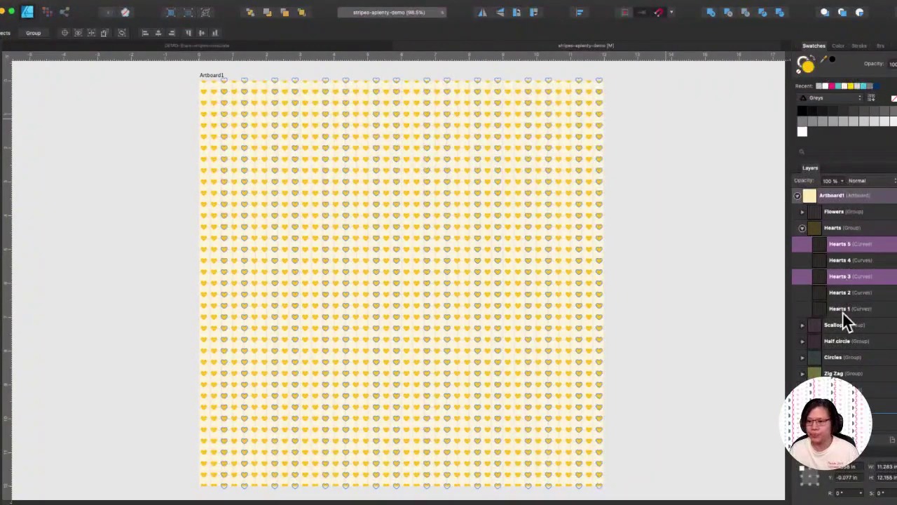
{"action": "left_click", "coordinate": [844, 308], "text": "super"}
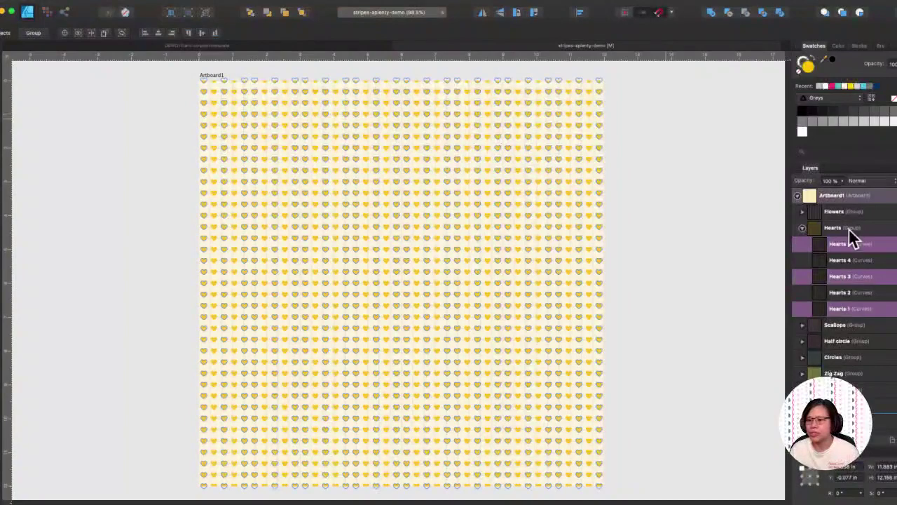
{"action": "left_click", "coordinate": [831, 86]}
{"action": "left_click", "coordinate": [764, 160]}
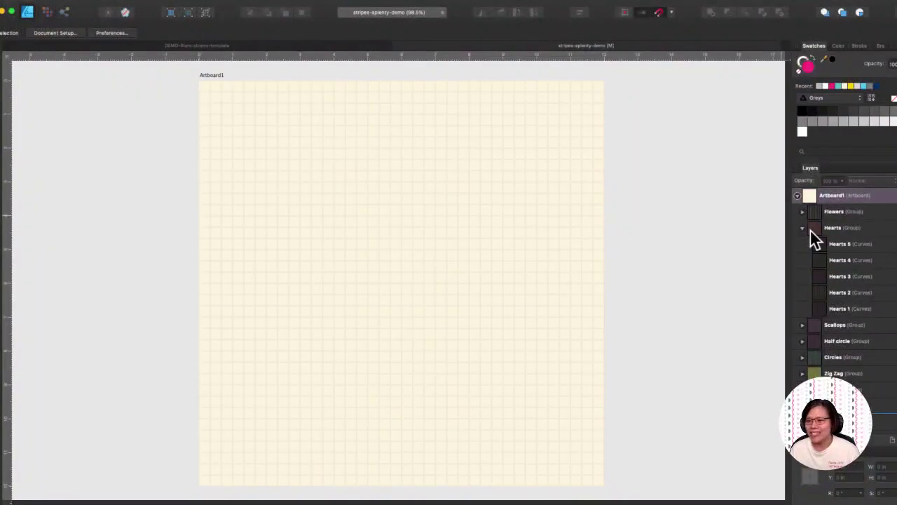
- Expand the Flowers group in place of Hearts, and fill the Flowers 4 and Flowers 5 curves with teal
{"action": "left_click", "coordinate": [802, 227]}
{"action": "left_click", "coordinate": [802, 212]}
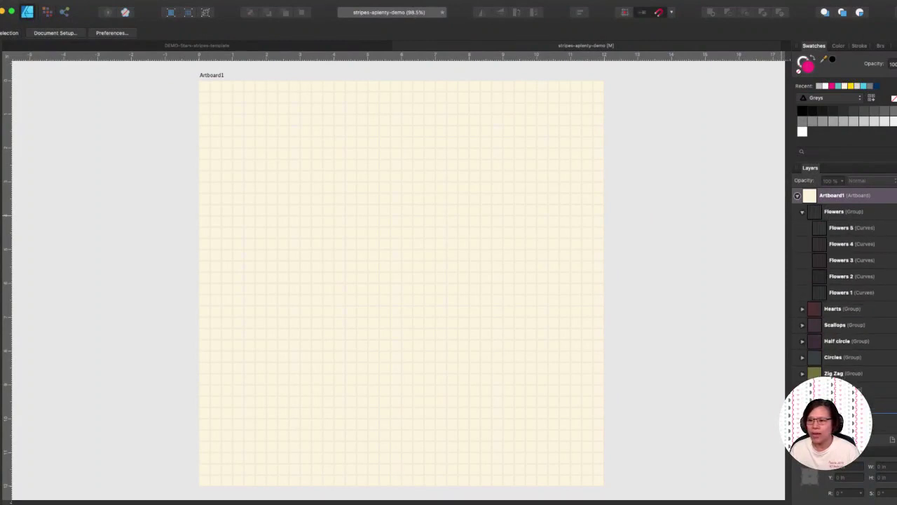
{"action": "left_click", "coordinate": [888, 229]}
{"action": "left_click", "coordinate": [875, 292], "text": "shift"}
{"action": "left_click", "coordinate": [840, 85]}
{"action": "left_click", "coordinate": [745, 146]}
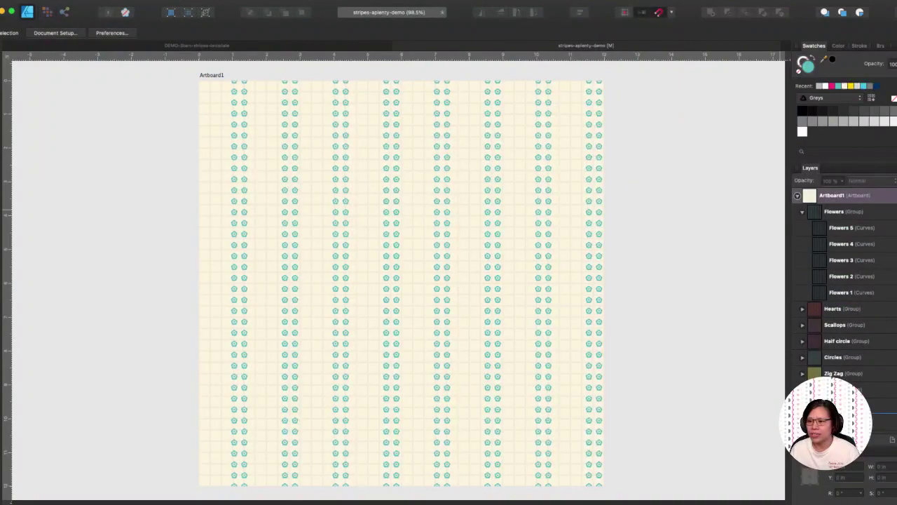
- Fill the Flowers 1, Flowers 2 and Flowers 3 curves with the same teal
{"action": "left_click", "coordinate": [884, 261]}
{"action": "left_click", "coordinate": [880, 293], "text": "shift"}
{"action": "left_click", "coordinate": [840, 85]}
{"action": "left_click", "coordinate": [773, 176]}
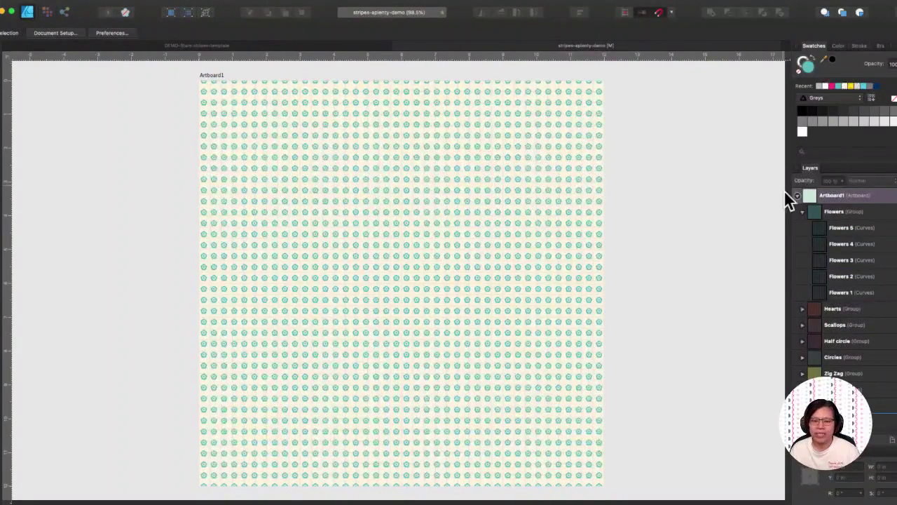
- Recolour the Flowers 2 and Flowers 4 curves bright pink
{"action": "left_click", "coordinate": [845, 246]}
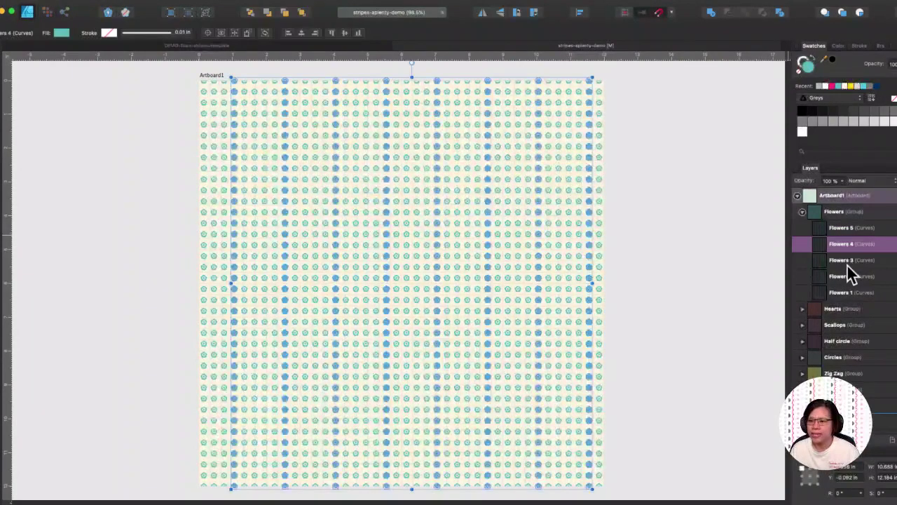
{"action": "left_click", "coordinate": [845, 275], "text": "super"}
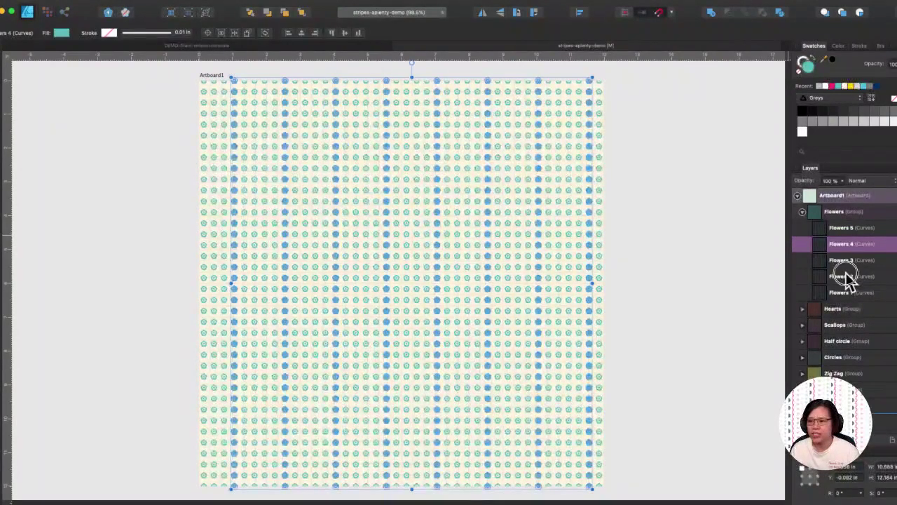
{"action": "left_click", "coordinate": [831, 85]}
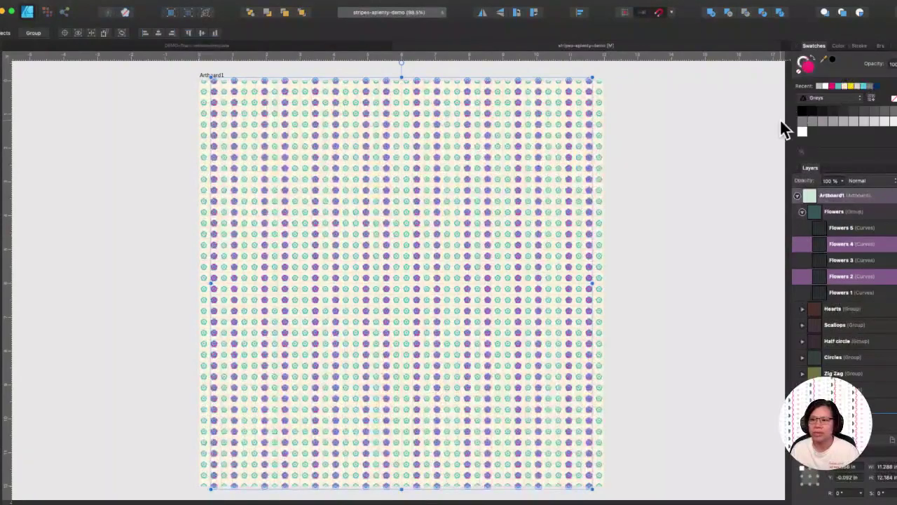
{"action": "left_click", "coordinate": [741, 146]}
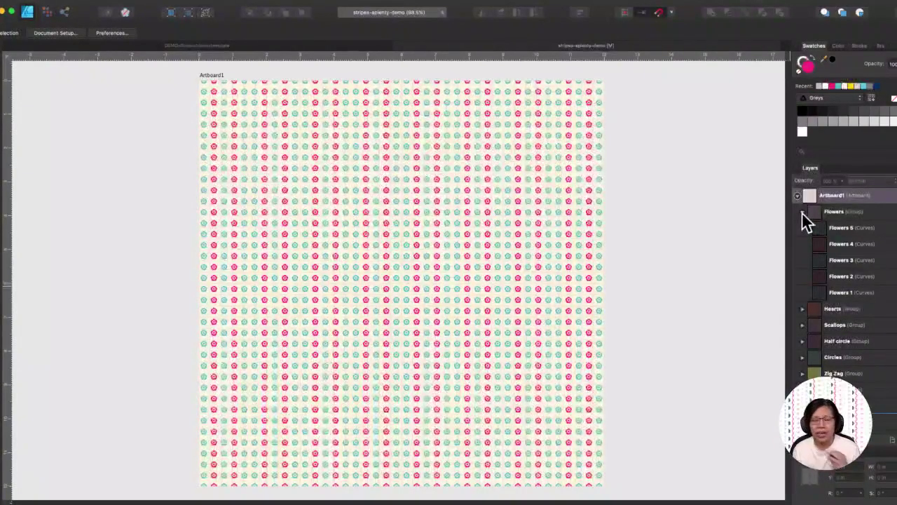
- Collapse and hide the Flowers group, and show the Hearts and Scallops groups together
{"action": "left_click", "coordinate": [802, 212]}
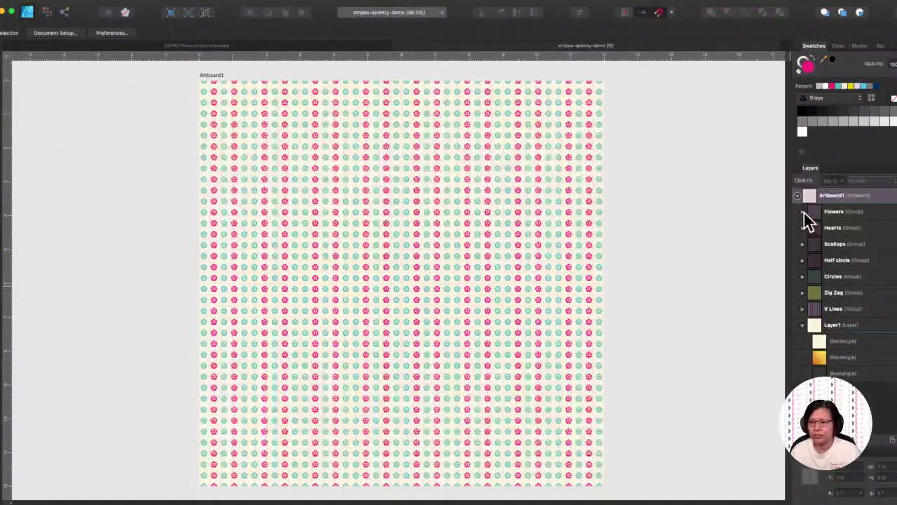
{"action": "left_click", "coordinate": [802, 211]}
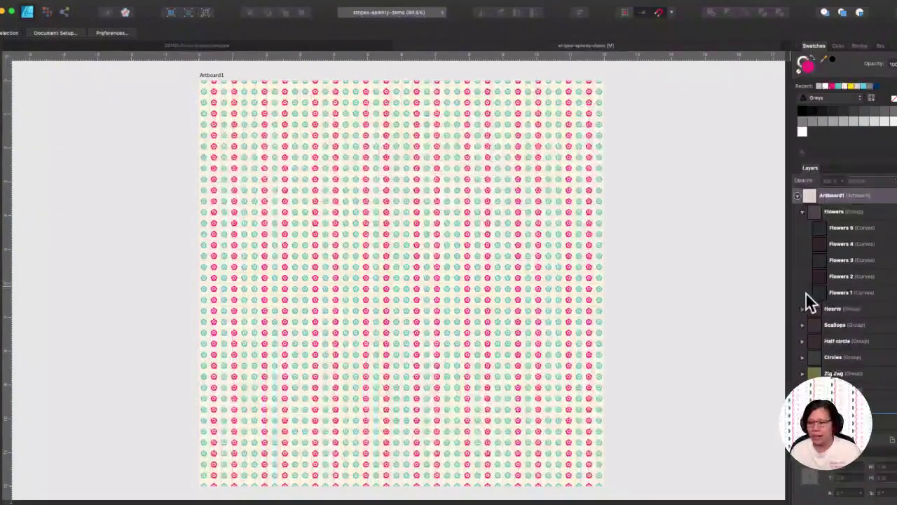
{"action": "left_click", "coordinate": [803, 211]}
{"action": "left_click", "coordinate": [893, 231]}
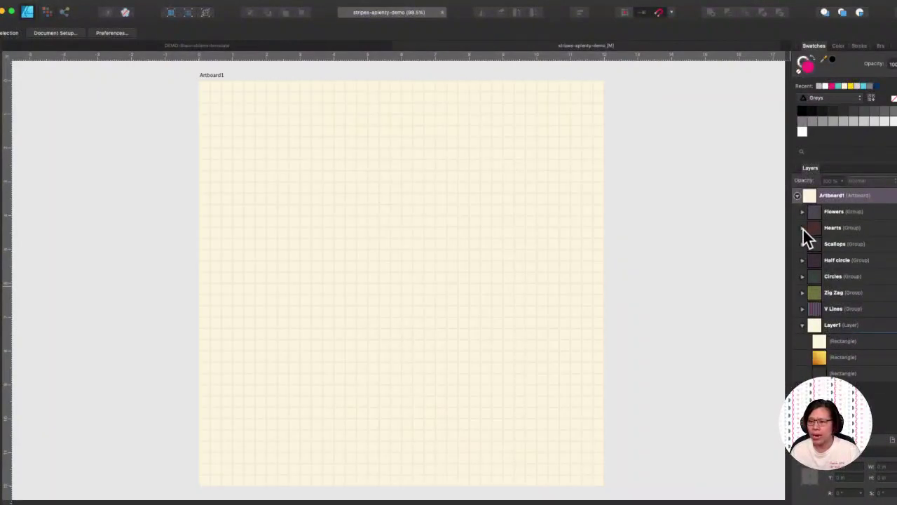
{"action": "left_click", "coordinate": [893, 228]}
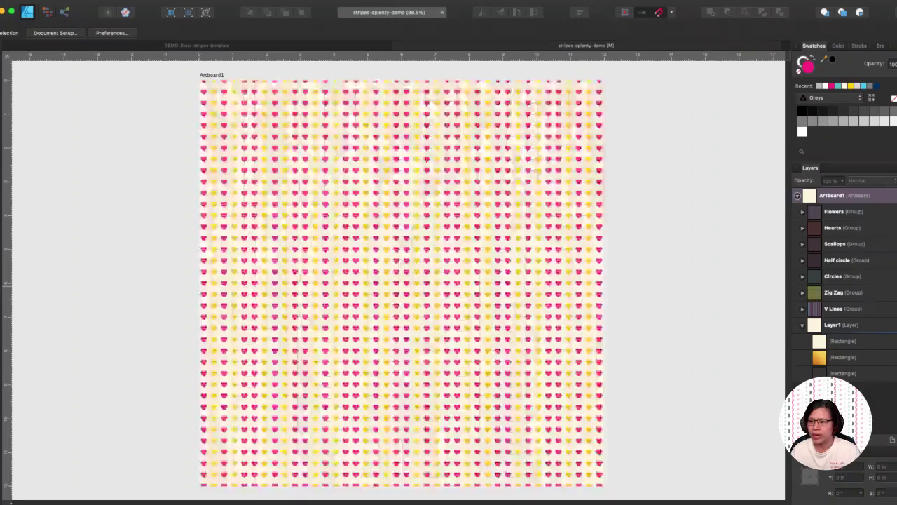
{"action": "left_click", "coordinate": [892, 244]}
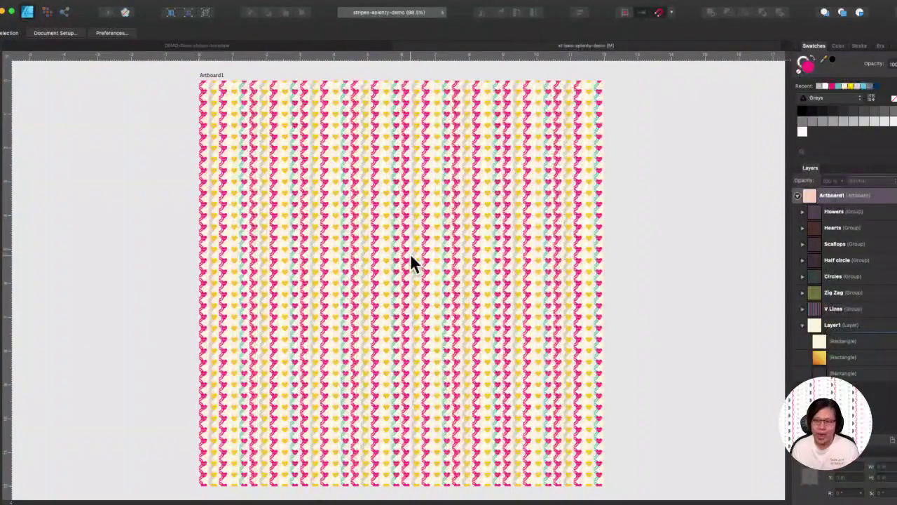
- Expand the Scallops and Half circle groups and check which stripes Scallop 5 covers
{"action": "left_click", "coordinate": [803, 243]}
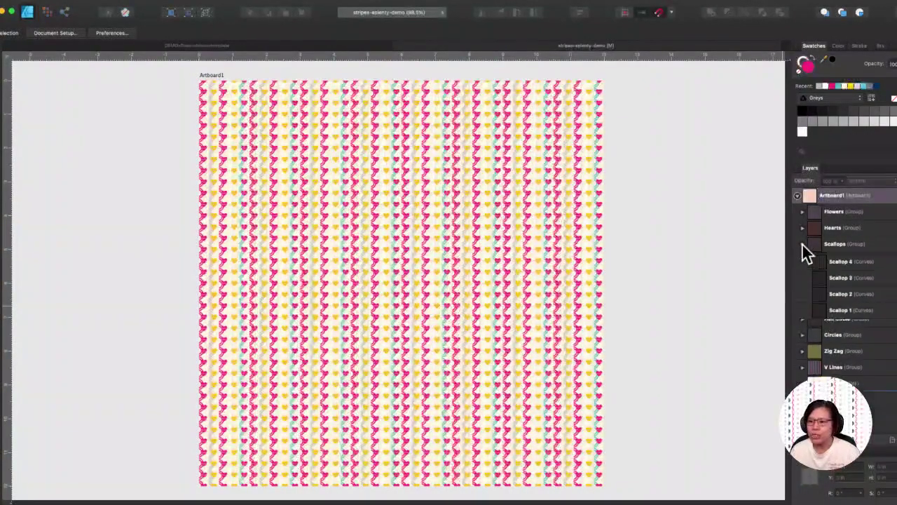
{"action": "left_click", "coordinate": [802, 341]}
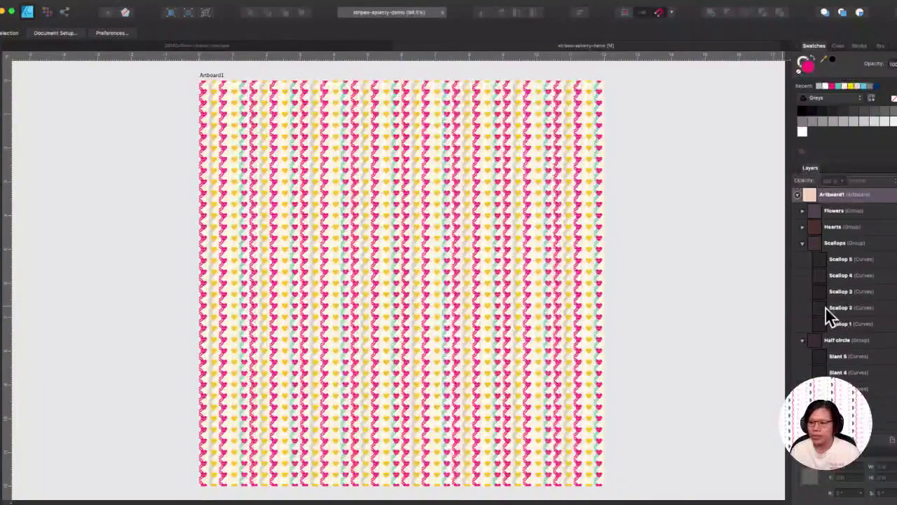
{"action": "scroll", "coordinate": [826, 309], "scroll_direction": "down", "scroll_amount": 1}
{"action": "left_click", "coordinate": [893, 241]}
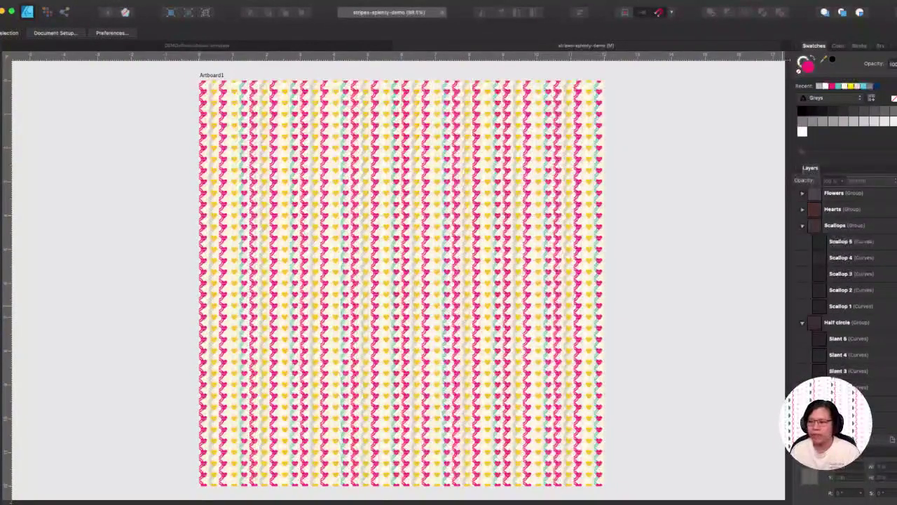
{"action": "left_click", "coordinate": [893, 244]}
{"action": "left_click", "coordinate": [890, 280]}
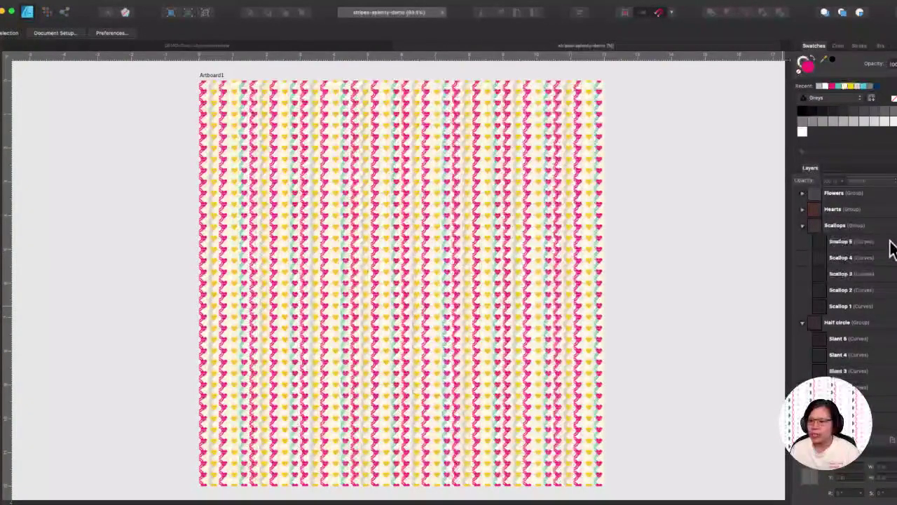
{"action": "left_click", "coordinate": [890, 245]}
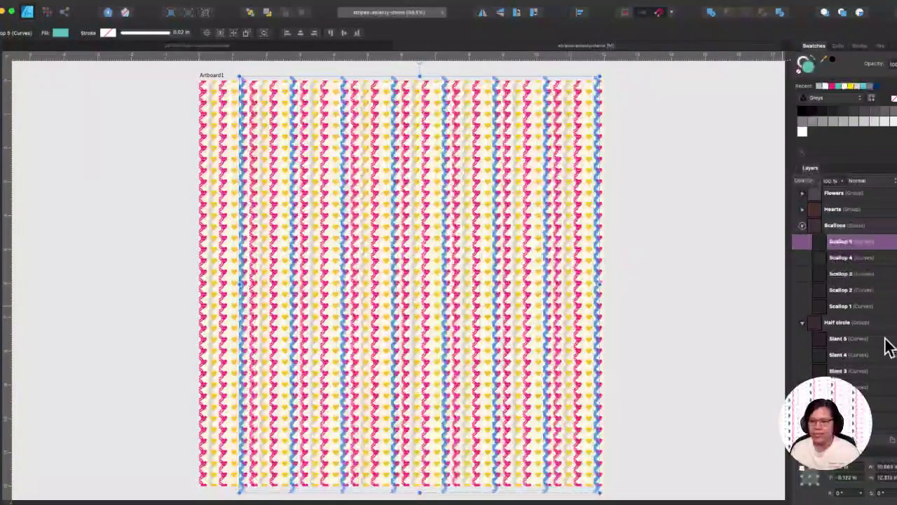
- Compare the stripe positions of the Half circle group's Slant curves with Scallop 3 and Scallop 4, and collapse the Half circle group
{"action": "left_click", "coordinate": [882, 339]}
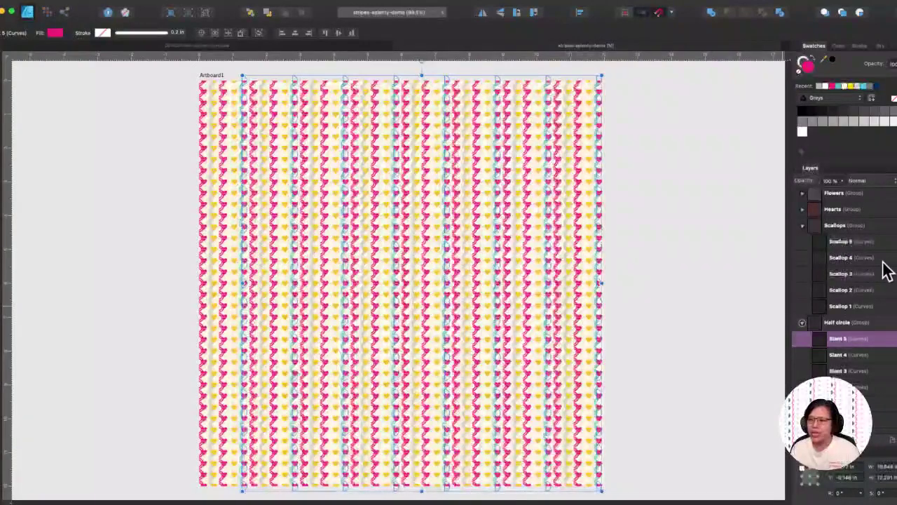
{"action": "left_click", "coordinate": [884, 357]}
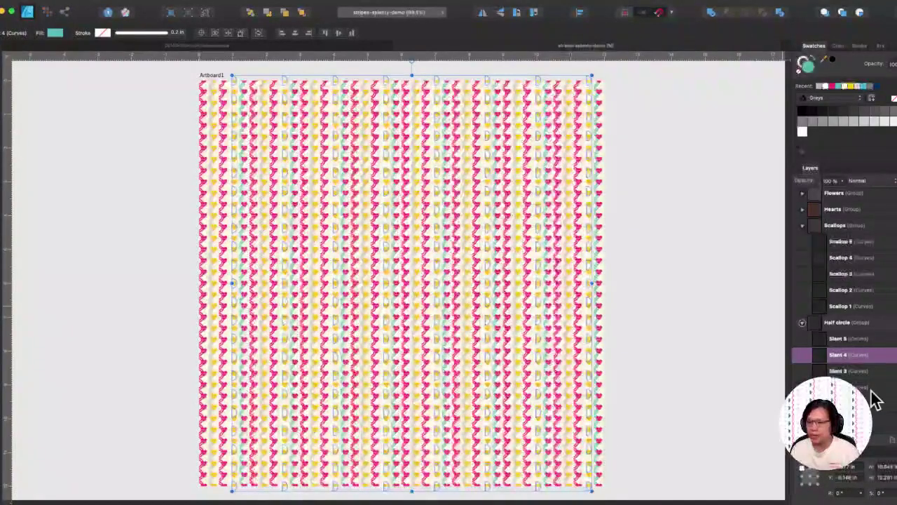
{"action": "left_click", "coordinate": [889, 257]}
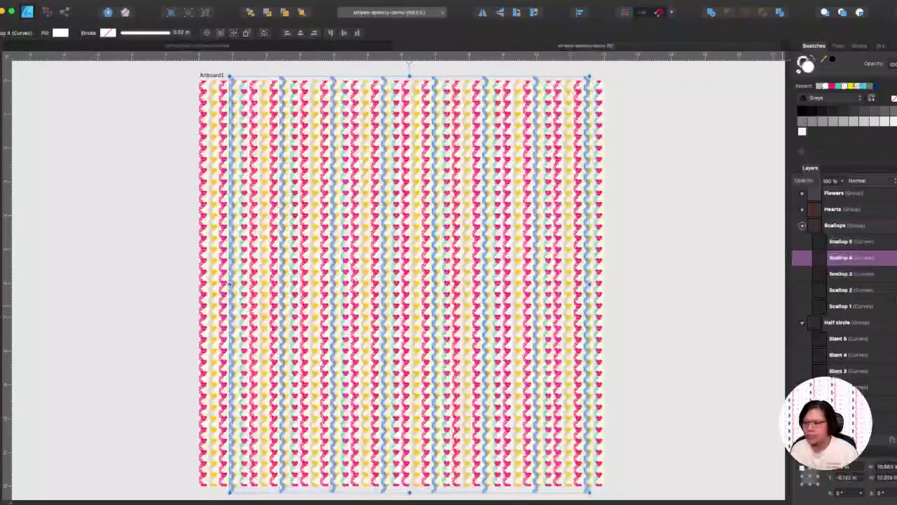
{"action": "left_click", "coordinate": [892, 275]}
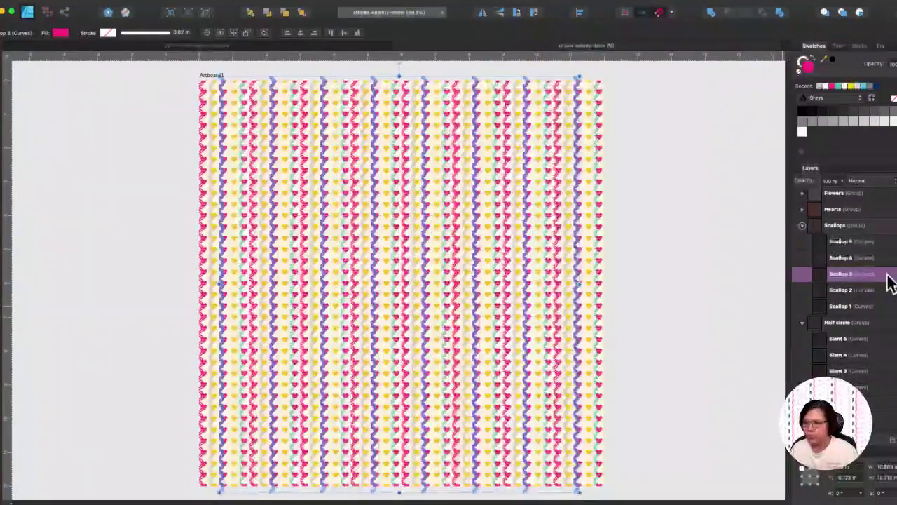
{"action": "left_click", "coordinate": [893, 387]}
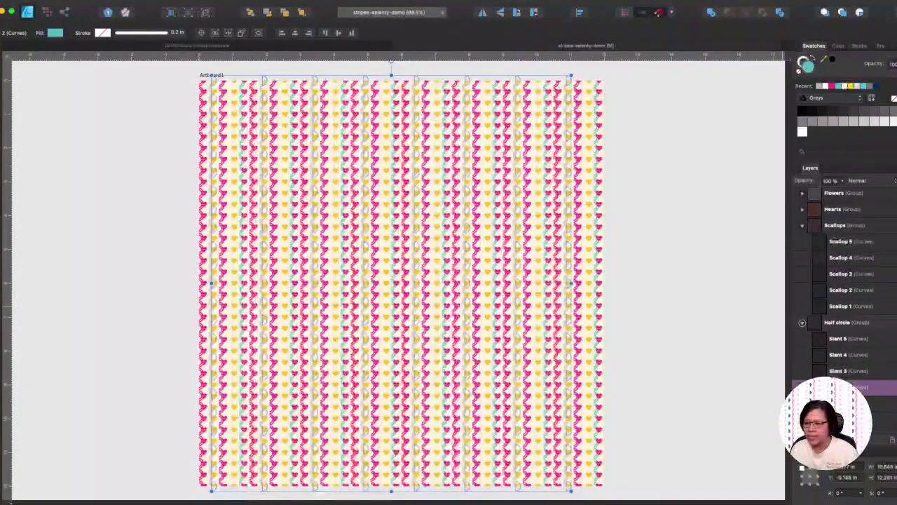
{"action": "left_click", "coordinate": [894, 404]}
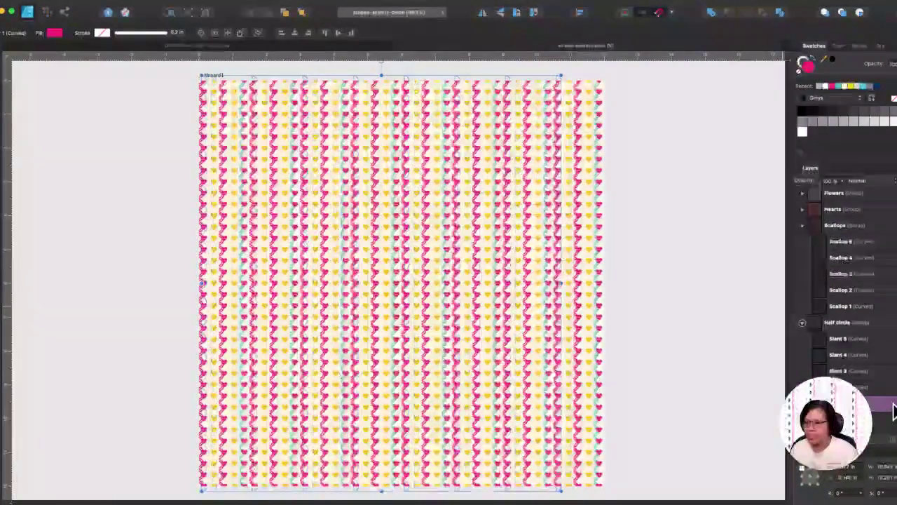
{"action": "left_click", "coordinate": [726, 221]}
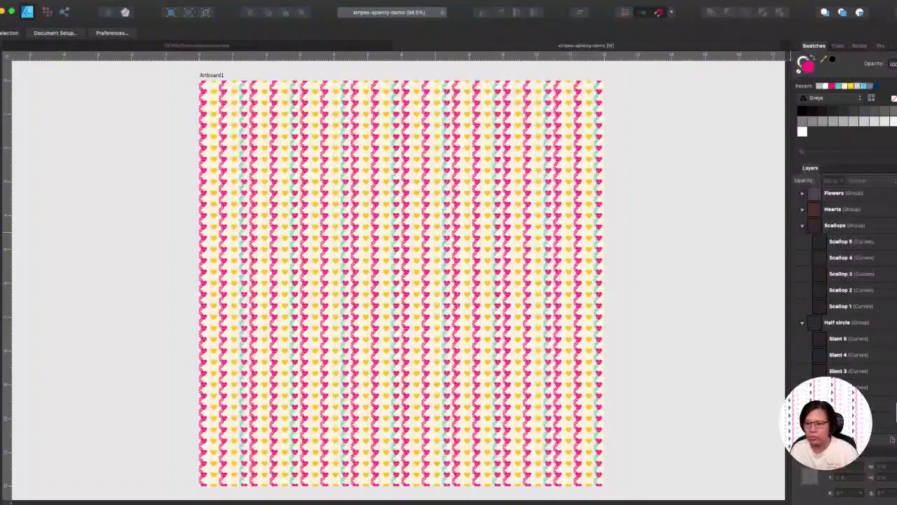
{"action": "left_click", "coordinate": [887, 403]}
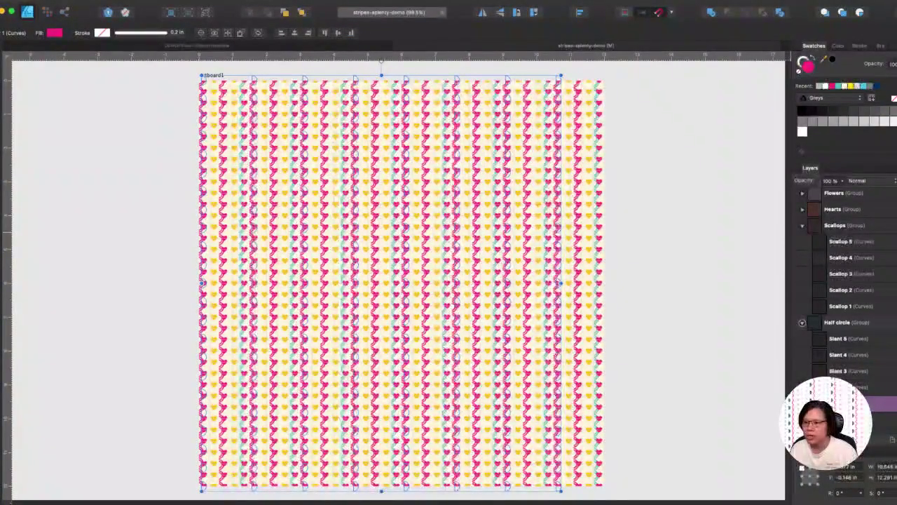
{"action": "left_click", "coordinate": [802, 322]}
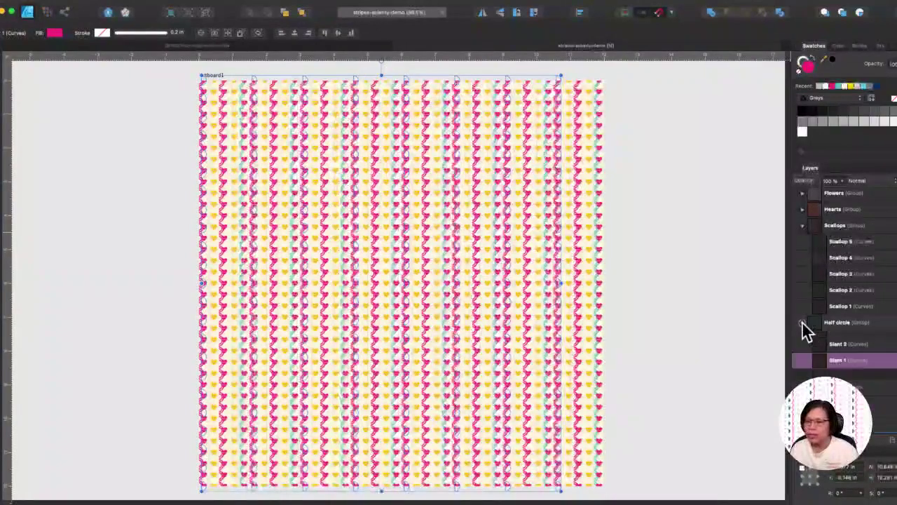
- Expand the Hearts group and hide its pink stripes so only Hearts 2 and Hearts 4 remain alongside the scallops
{"action": "left_click", "coordinate": [803, 225]}
{"action": "left_click", "coordinate": [802, 244]}
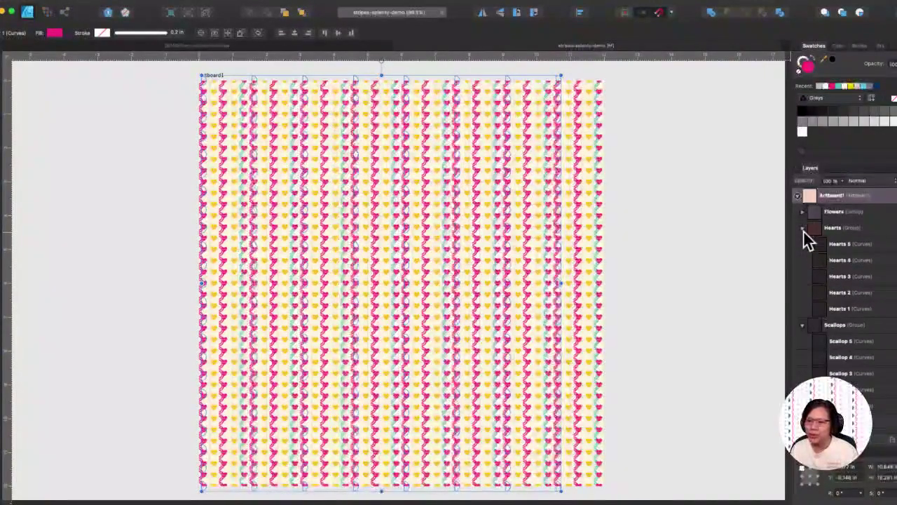
{"action": "left_click", "coordinate": [802, 228]}
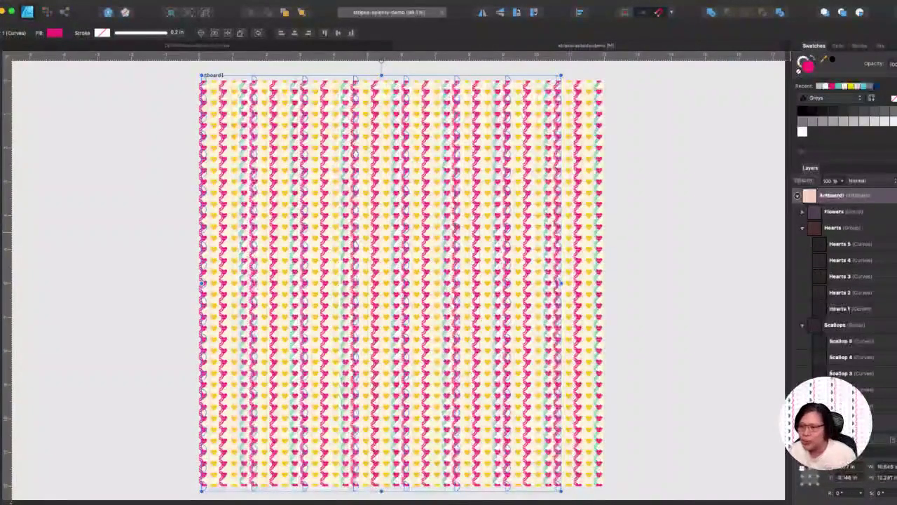
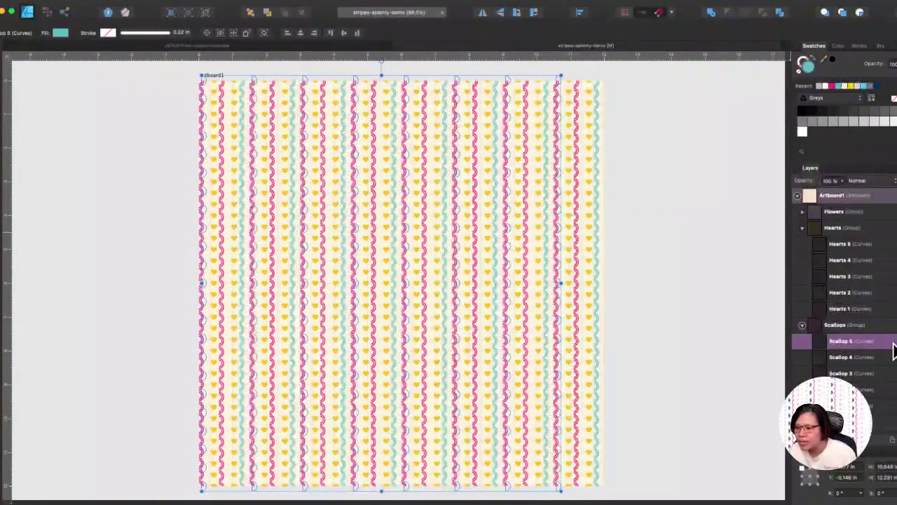
{"action": "left_click", "coordinate": [647, 247]}
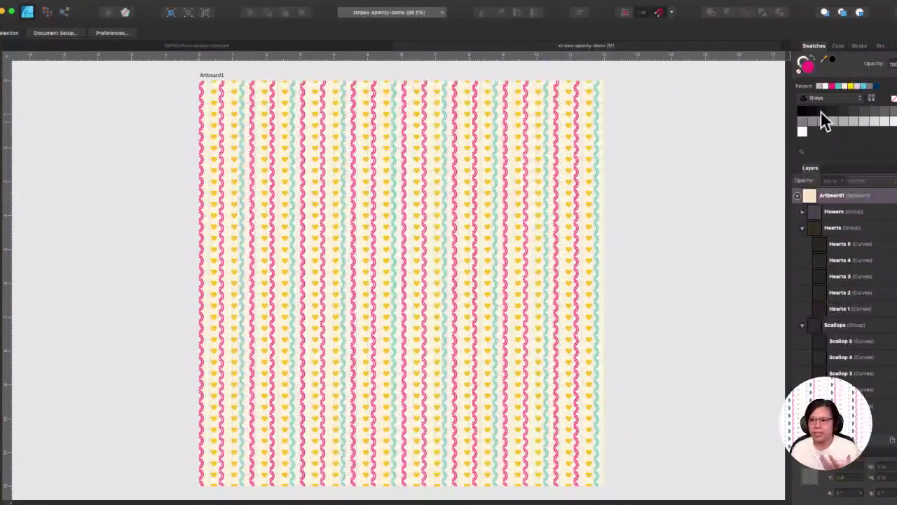
- Recolour the Hearts 2 curves light blue using a recent colour
{"action": "left_click", "coordinate": [852, 293]}
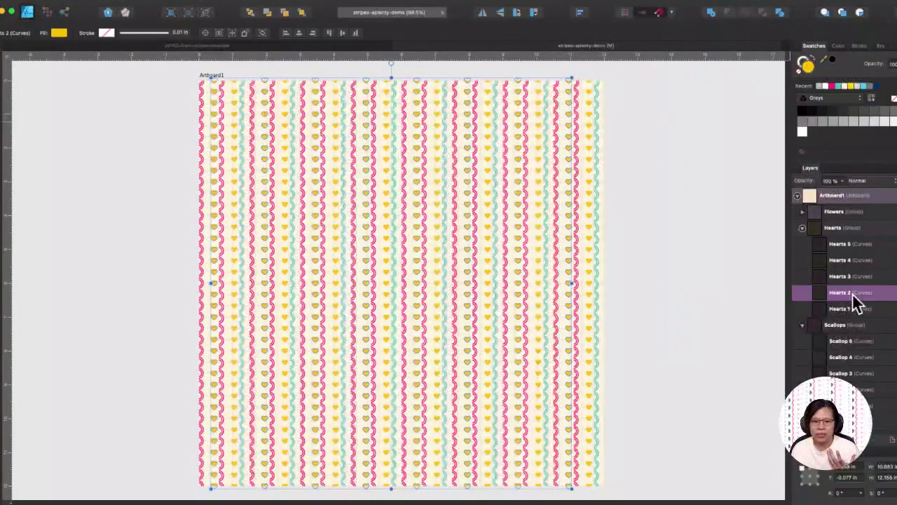
{"action": "left_click", "coordinate": [836, 87]}
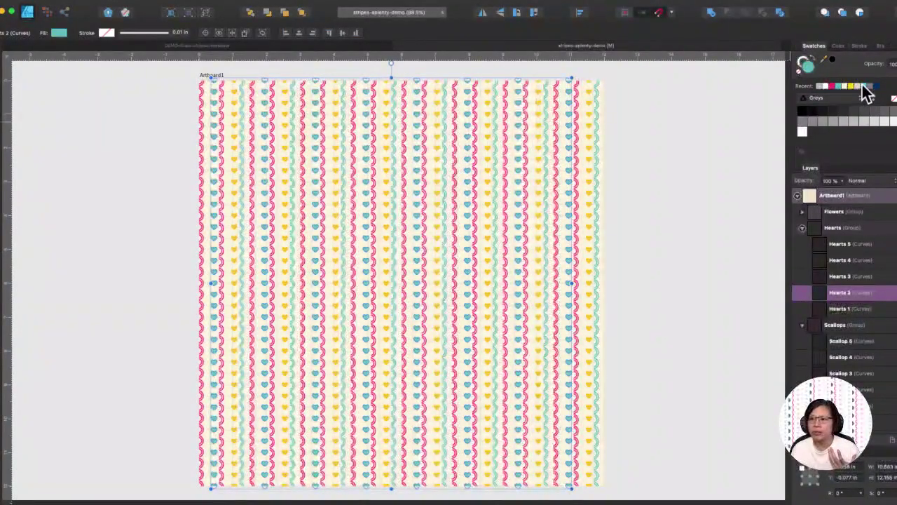
{"action": "left_click", "coordinate": [862, 86]}
{"action": "left_click", "coordinate": [734, 131]}
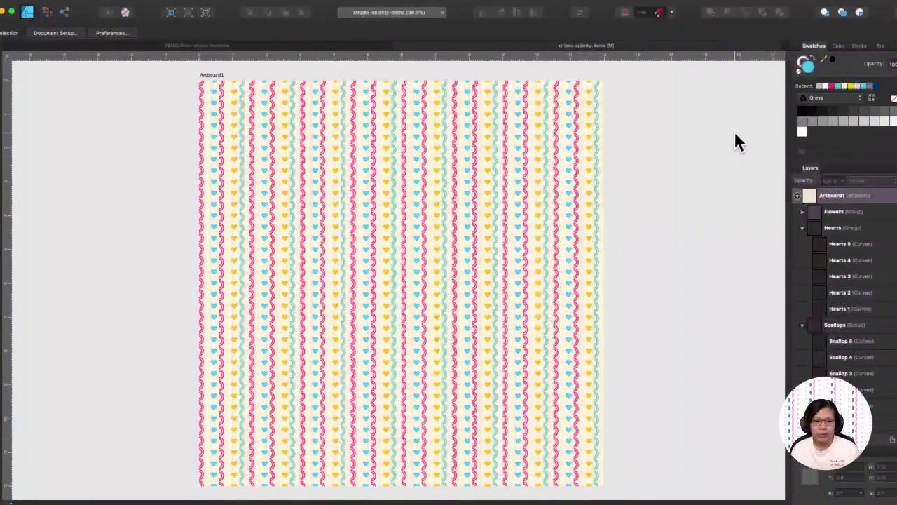
- Recolour the Hearts 4 curves teal using a recent colour, and collapse the Hearts and Scallops groups
{"action": "left_click", "coordinate": [841, 260]}
{"action": "left_click", "coordinate": [876, 86]}
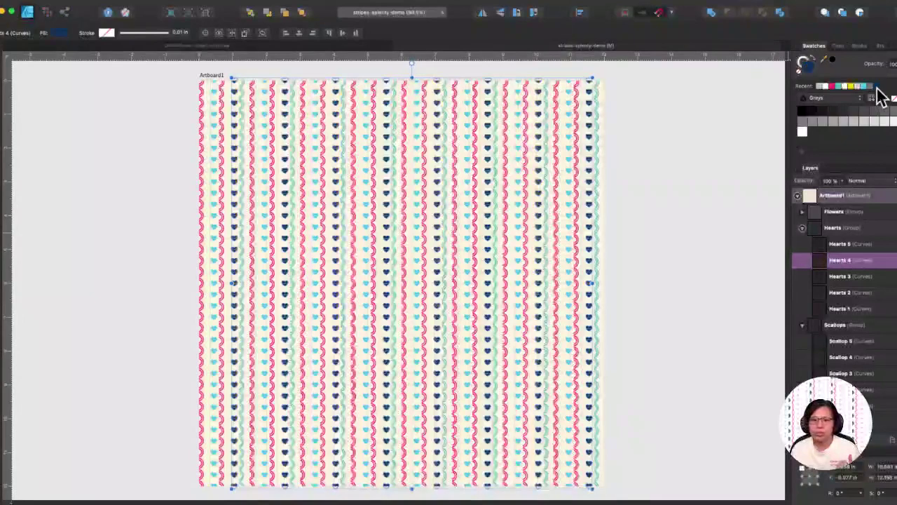
{"action": "left_click", "coordinate": [834, 85]}
{"action": "left_click", "coordinate": [743, 142]}
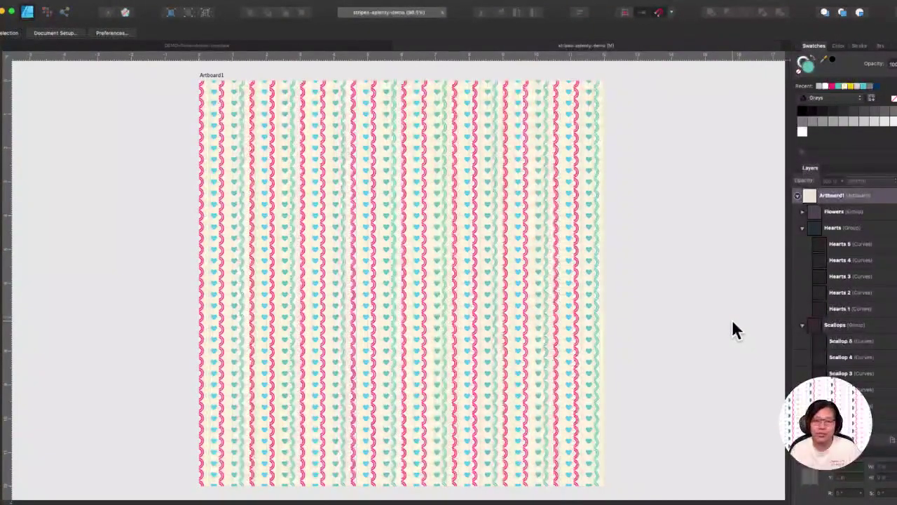
{"action": "left_click", "coordinate": [803, 228]}
{"action": "left_click", "coordinate": [803, 244]}
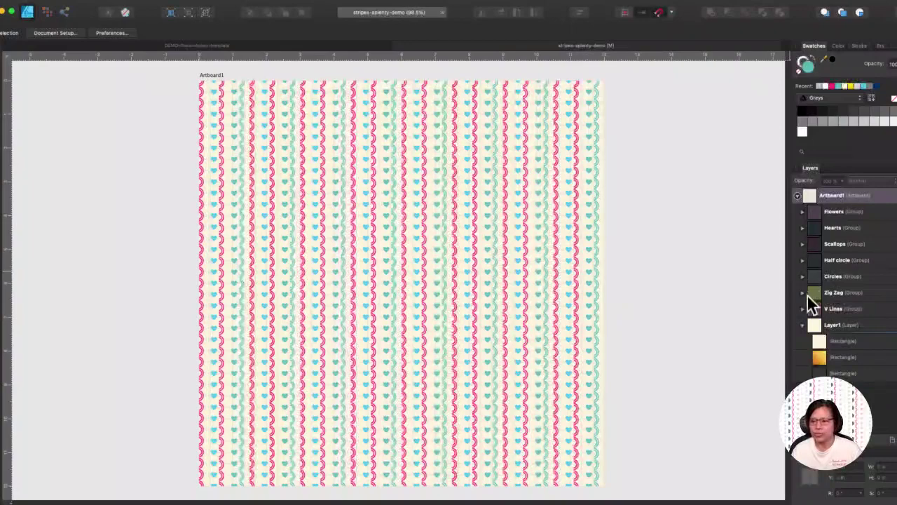
- Switch to the DEMO-Stars-stripes-template document and hide the white stars and the red horizontal lines in the Lines group
{"action": "left_click", "coordinate": [281, 45]}
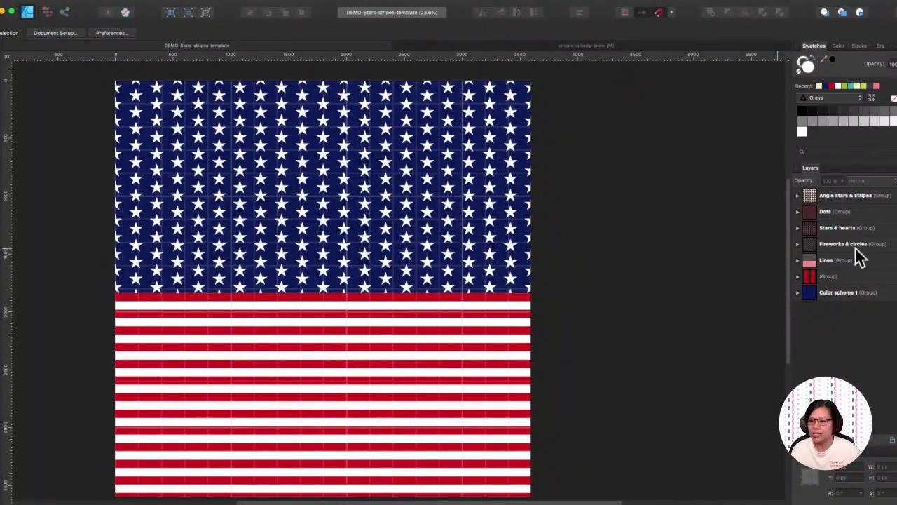
{"action": "left_click", "coordinate": [797, 260]}
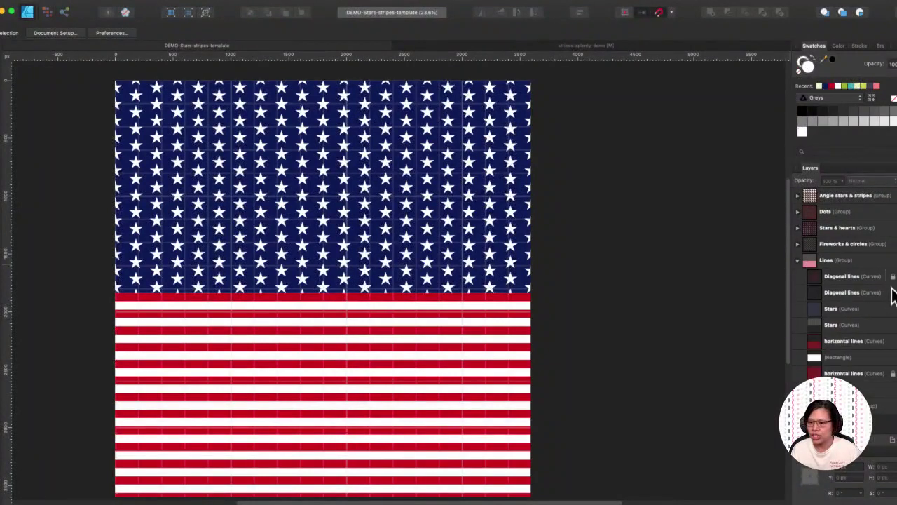
{"action": "left_click", "coordinate": [894, 314]}
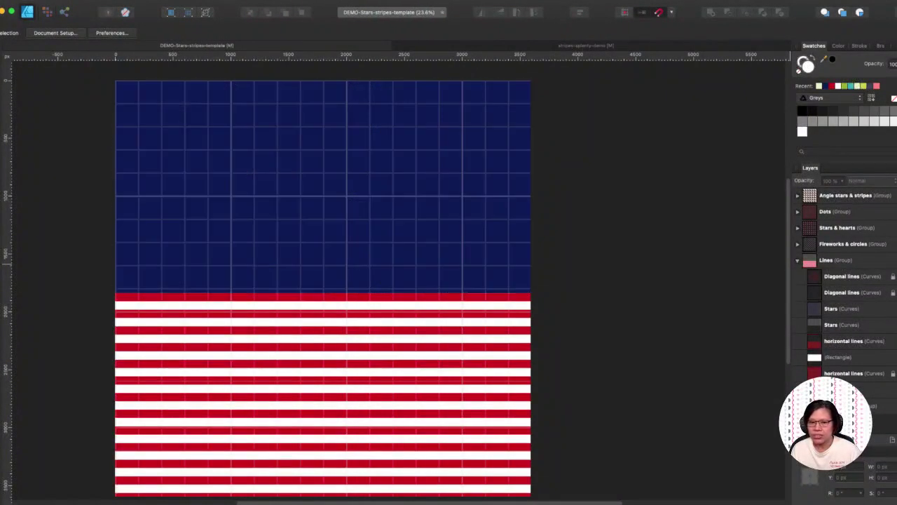
{"action": "left_click", "coordinate": [894, 341]}
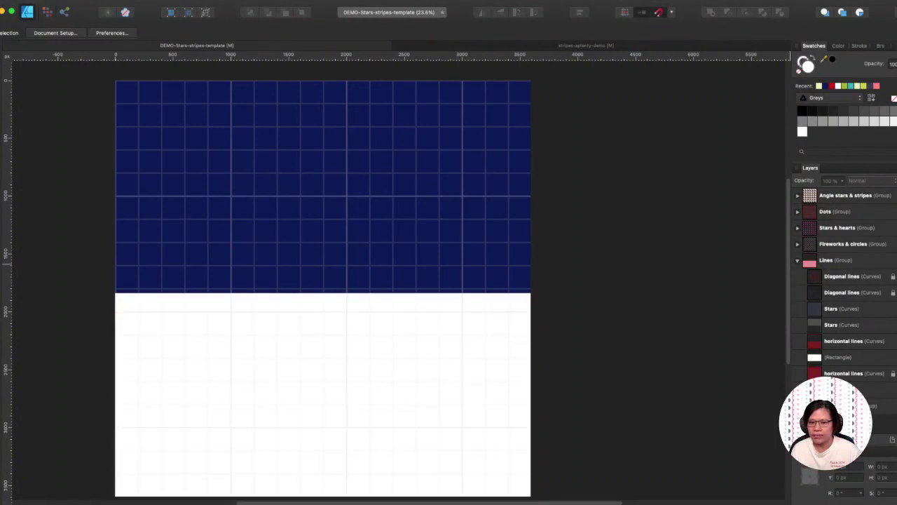
- Hide the white rectangle in the Lines group and show the uppermost Diagonal lines curves
{"action": "left_click", "coordinate": [869, 310]}
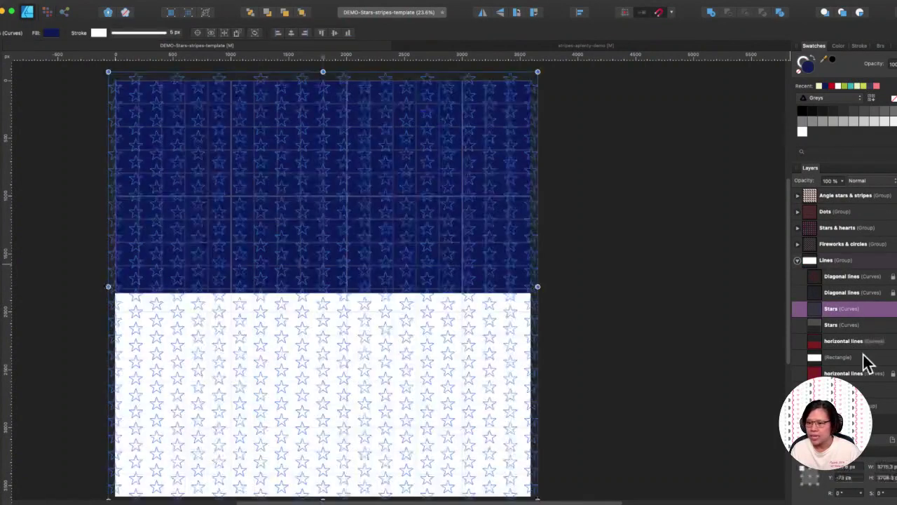
{"action": "left_click", "coordinate": [869, 389]}
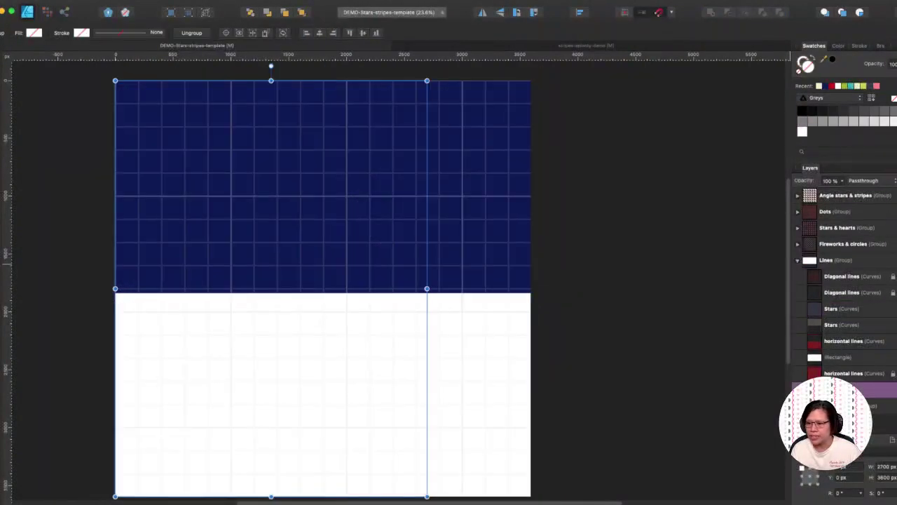
{"action": "left_click", "coordinate": [894, 357]}
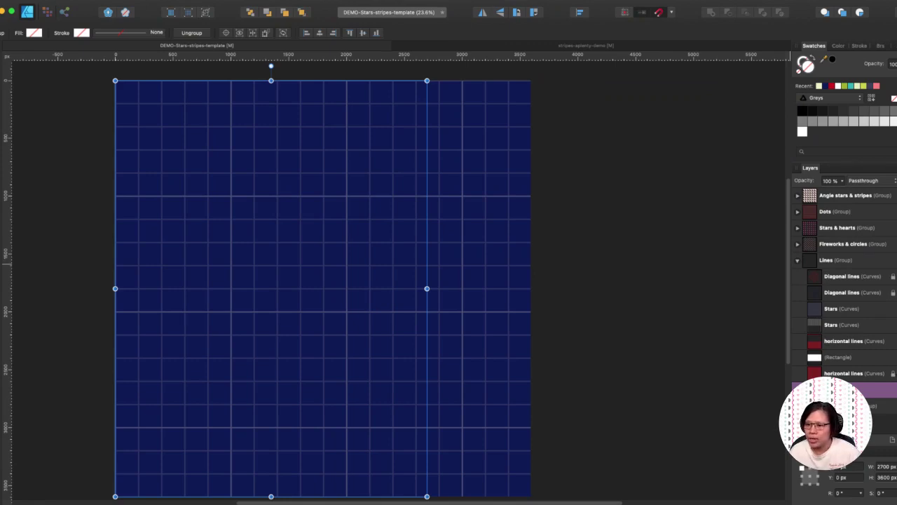
{"action": "left_click", "coordinate": [894, 276]}
- Set the fill of the Color scheme 1 group to cream, hex FDF5DF
{"action": "left_click", "coordinate": [884, 405]}
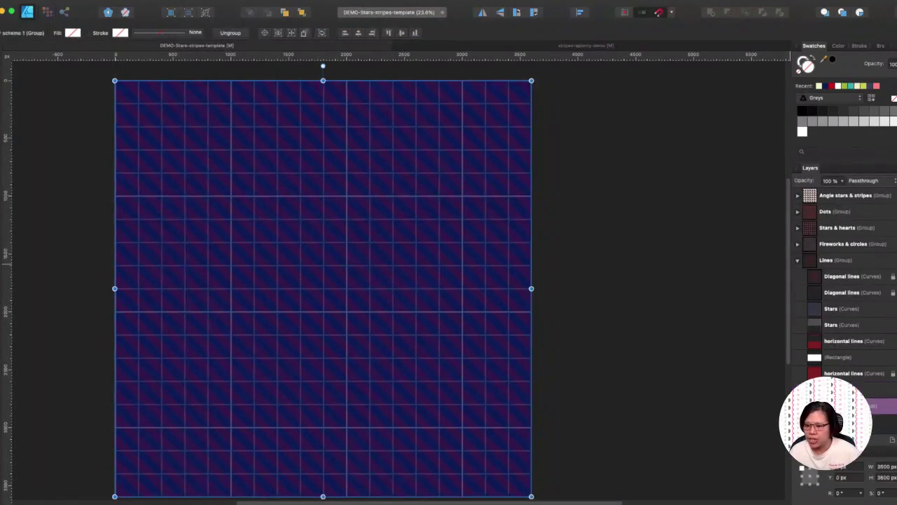
{"action": "scroll", "coordinate": [821, 350], "scroll_direction": "down", "scroll_amount": 4}
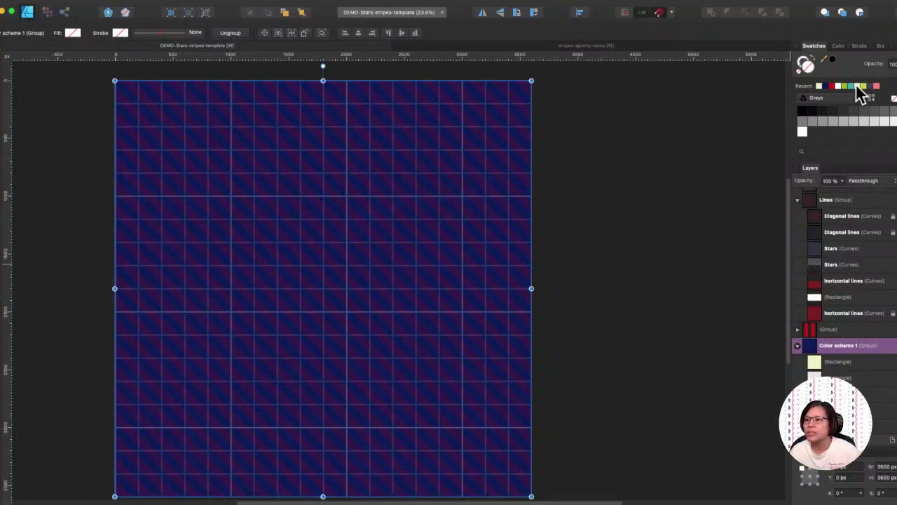
{"action": "double_click", "coordinate": [810, 66]}
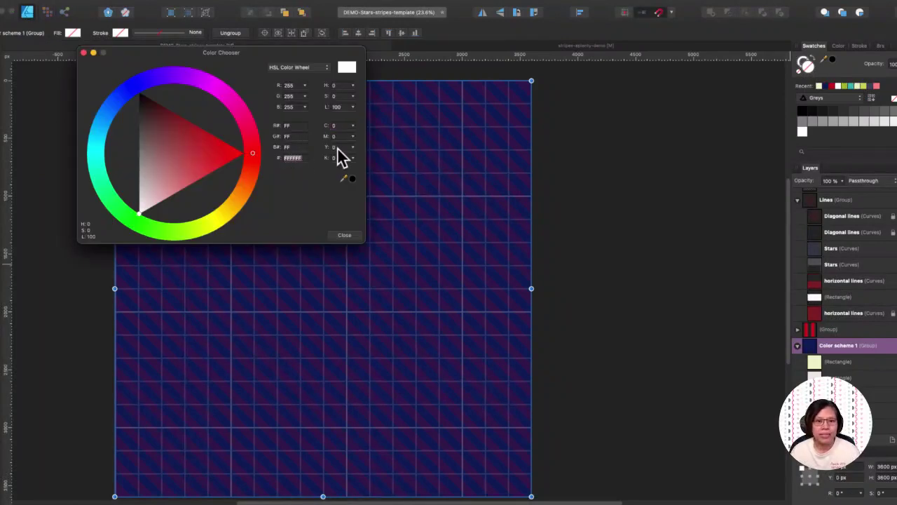
{"action": "key", "text": "super+v"}
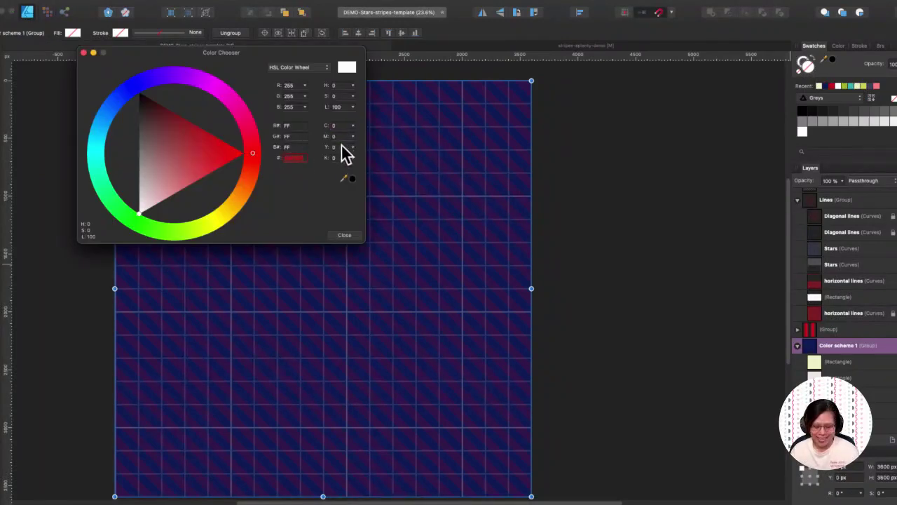
{"action": "key", "text": "Return"}
{"action": "left_click", "coordinate": [661, 233]}
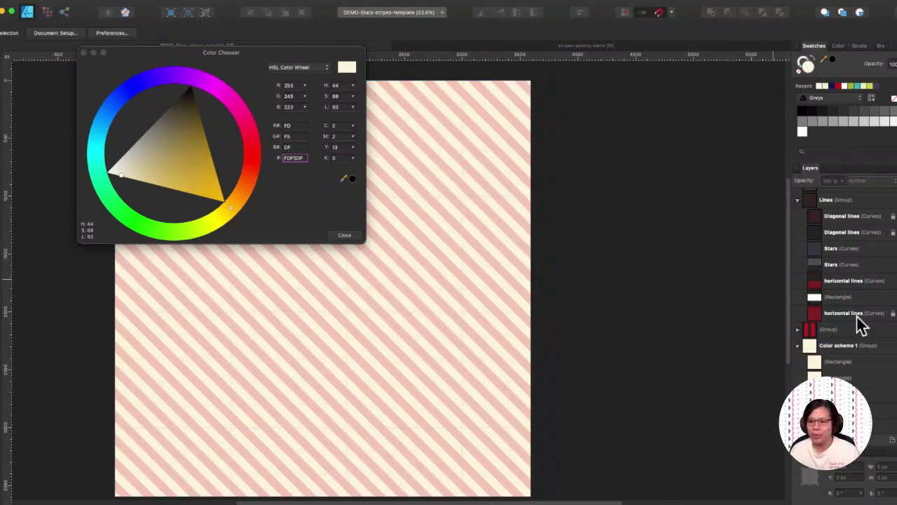
{"action": "left_click", "coordinate": [82, 52]}
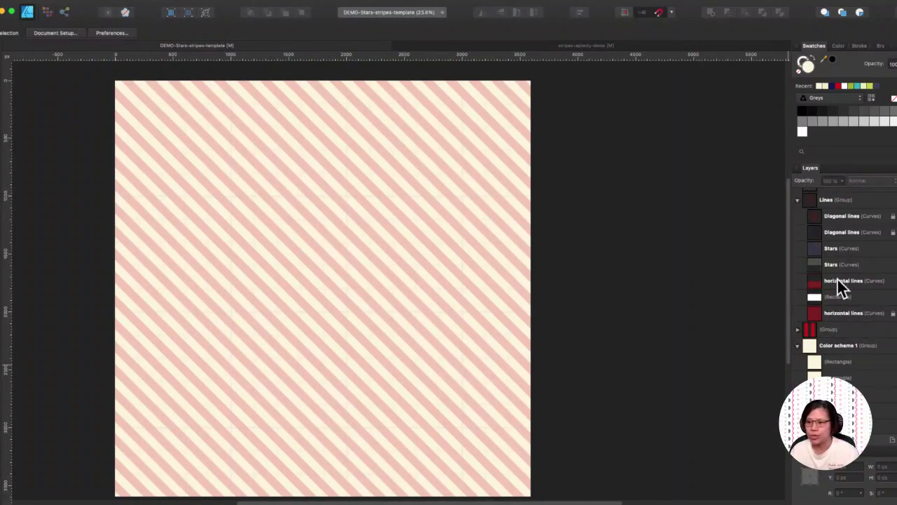
- Raise the opacity of the uppermost Diagonal lines curves to 100%
{"action": "left_click", "coordinate": [841, 215]}
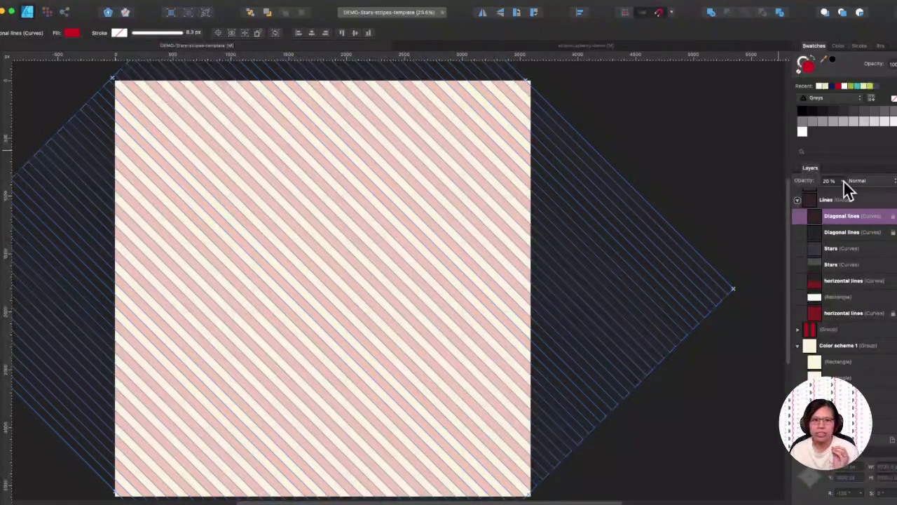
{"action": "left_click", "coordinate": [843, 179]}
{"action": "left_click_drag", "start_coordinate": [842, 190], "coordinate": [882, 196]}
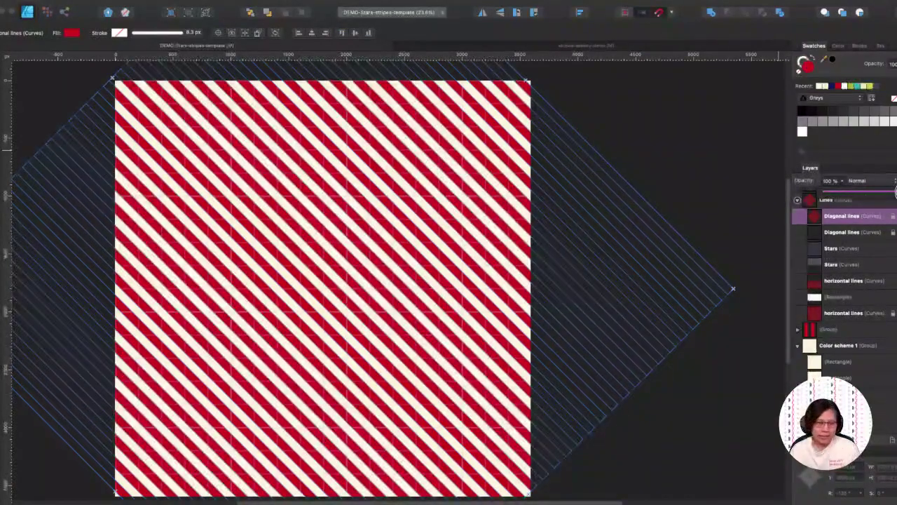
{"action": "mouse_move", "coordinate": [895, 193]}
{"action": "left_mouse_down"}
{"action": "mouse_move", "coordinate": [873, 194]}
{"action": "mouse_move", "coordinate": [895, 194]}
{"action": "left_mouse_up"}
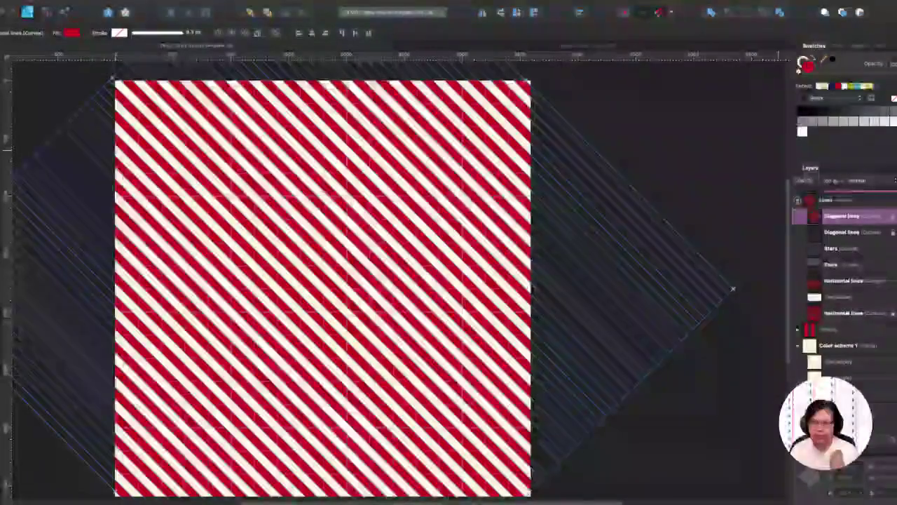
- Change the fill of the uppermost Diagonal lines curves to teal, hex 5EBEC4
{"action": "double_click", "coordinate": [807, 65]}
{"action": "double_click", "coordinate": [287, 158]}
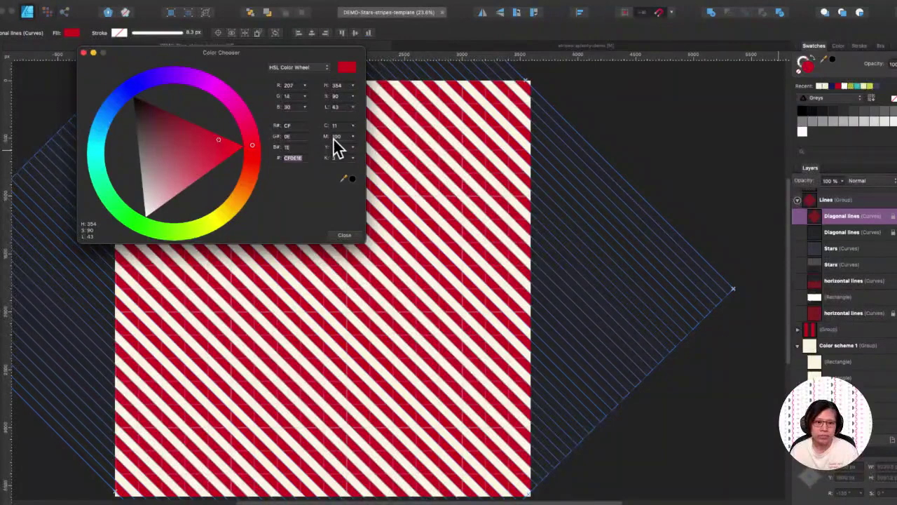
{"action": "type", "text": "5EBEC4"}
{"action": "key", "text": "Return"}
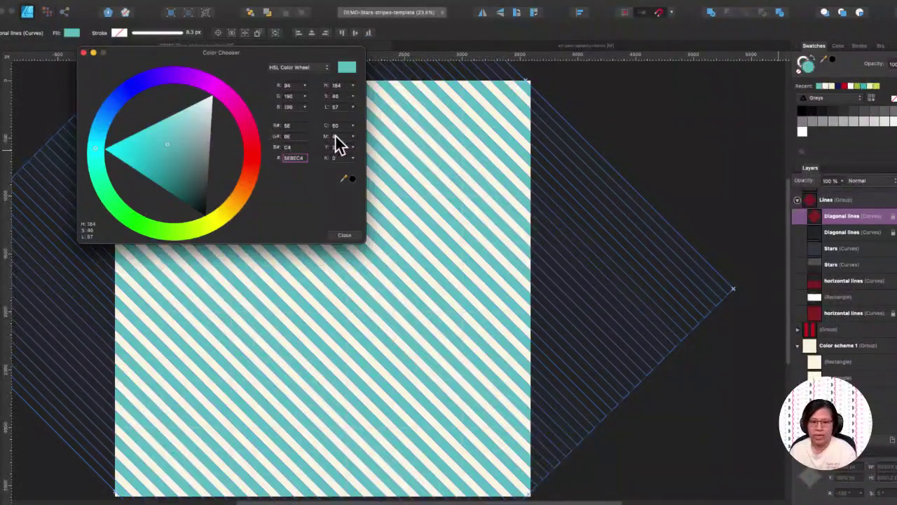
{"action": "left_click", "coordinate": [673, 149]}
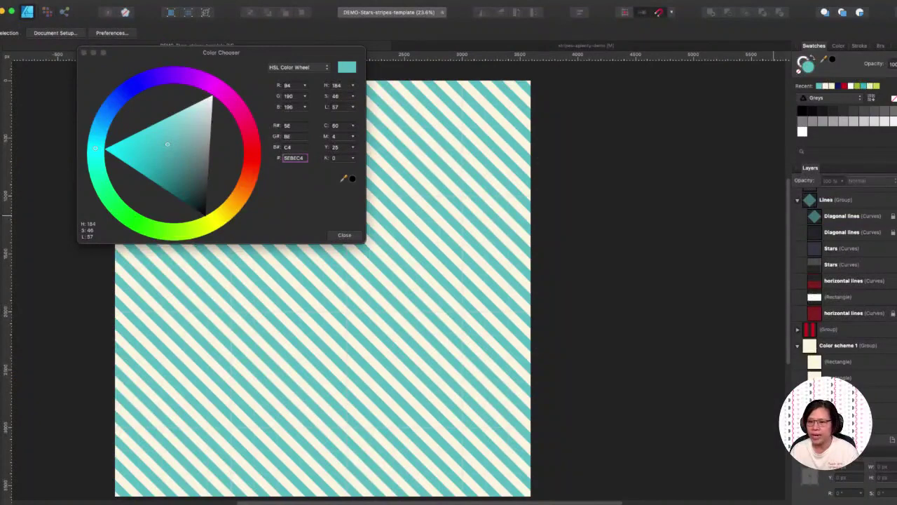
- Show the second Diagonal lines curves and give them a bright pink F92C85 fill at 100% opacity
{"action": "left_click", "coordinate": [894, 232]}
{"action": "left_click", "coordinate": [878, 234]}
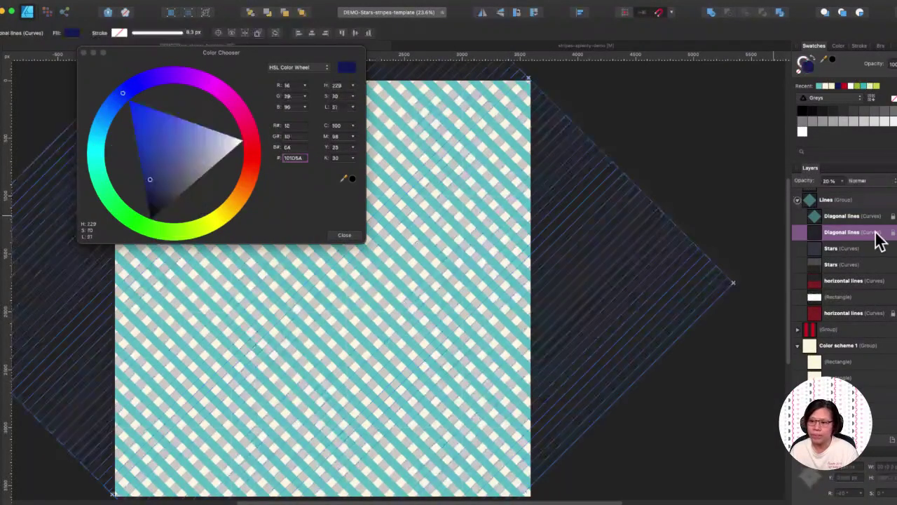
{"action": "left_click", "coordinate": [294, 157]}
{"action": "key", "text": "super+v"}
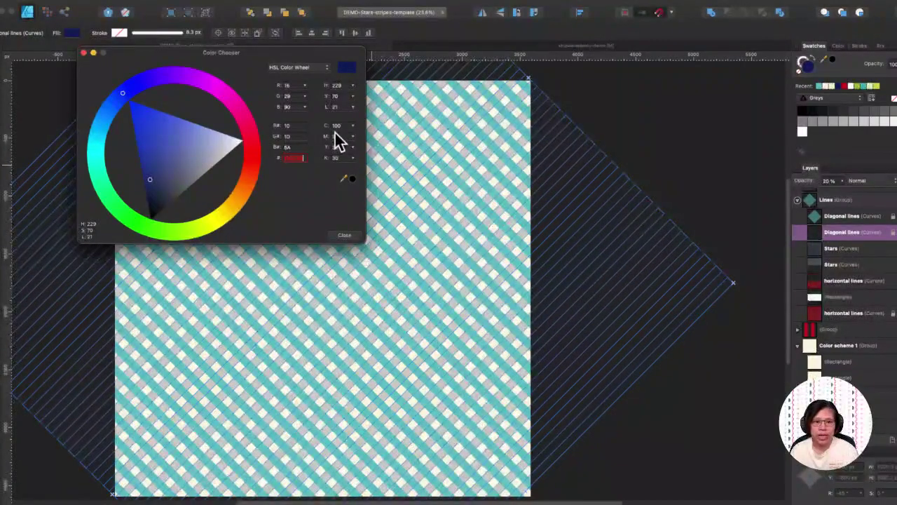
{"action": "key", "text": "Return"}
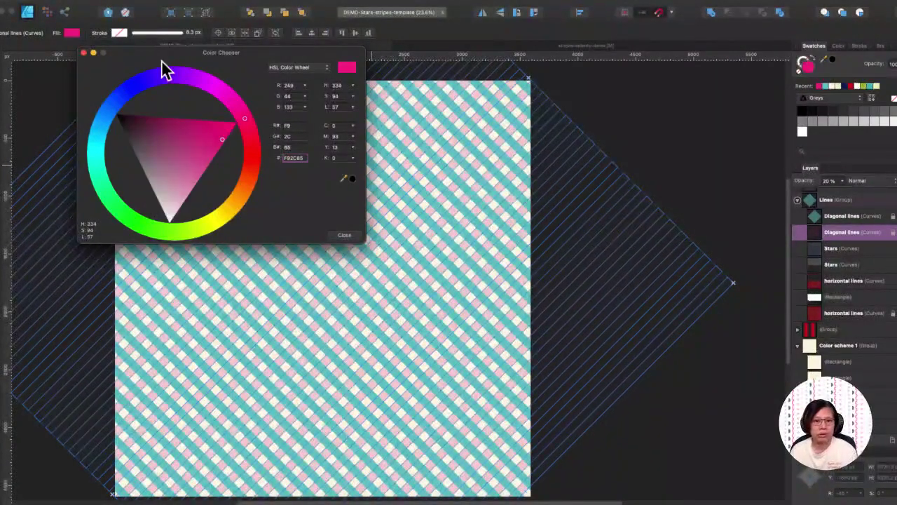
{"action": "left_click", "coordinate": [83, 52]}
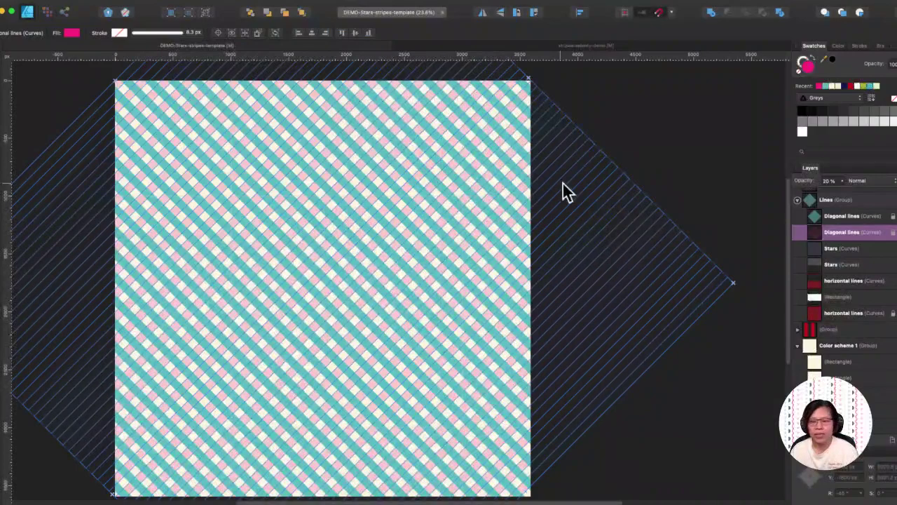
{"action": "left_click", "coordinate": [842, 180]}
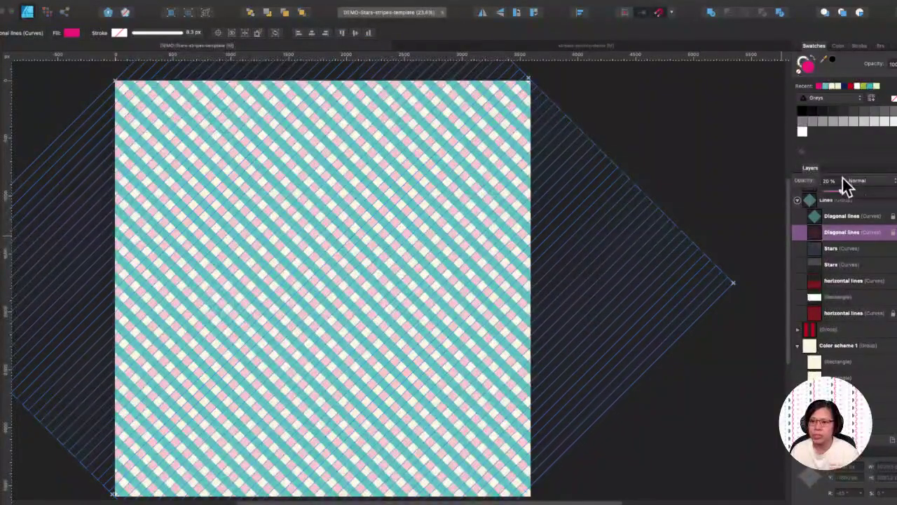
{"action": "left_click_drag", "start_coordinate": [842, 191], "coordinate": [896, 188]}
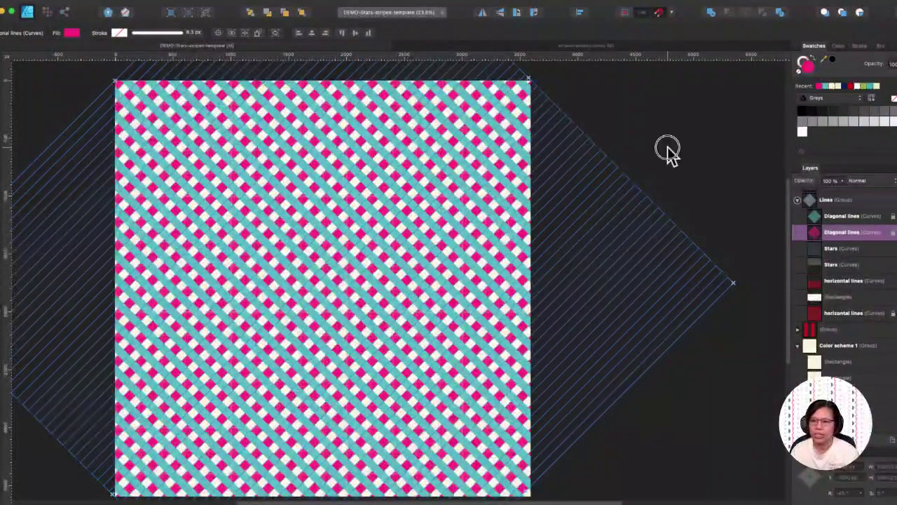
- Lower the opacity of both Diagonal lines curves in the Lines group to 50%
{"action": "left_click", "coordinate": [667, 149]}
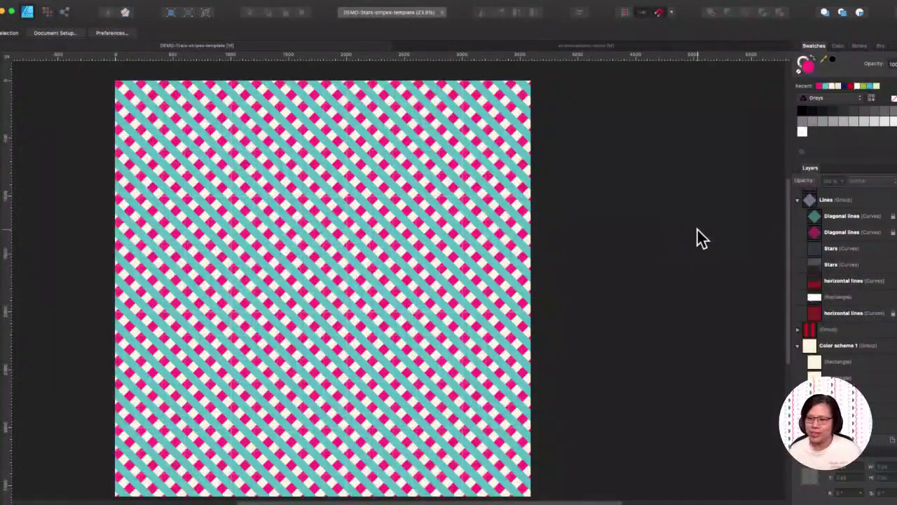
{"action": "left_click", "coordinate": [848, 216]}
{"action": "left_click", "coordinate": [850, 232], "text": "shift"}
{"action": "left_click", "coordinate": [832, 181]}
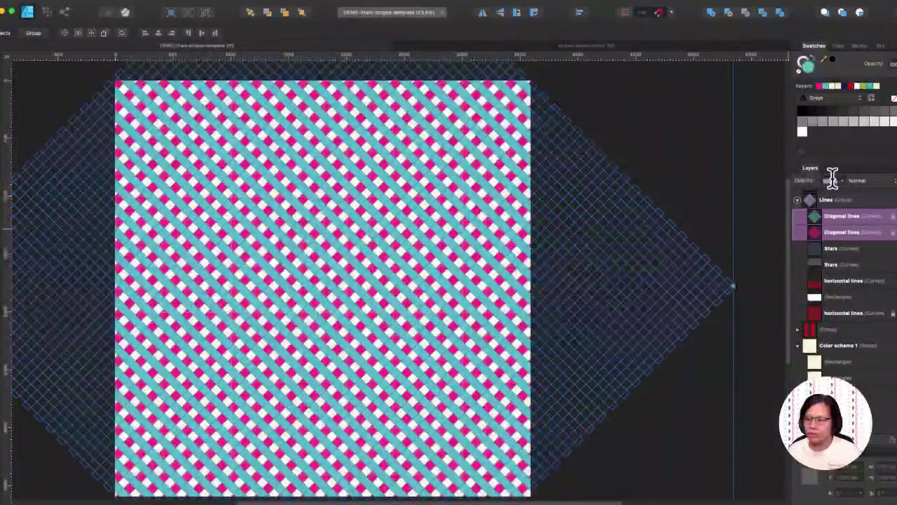
{"action": "type", "text": "20"}
{"action": "key", "text": "Return"}
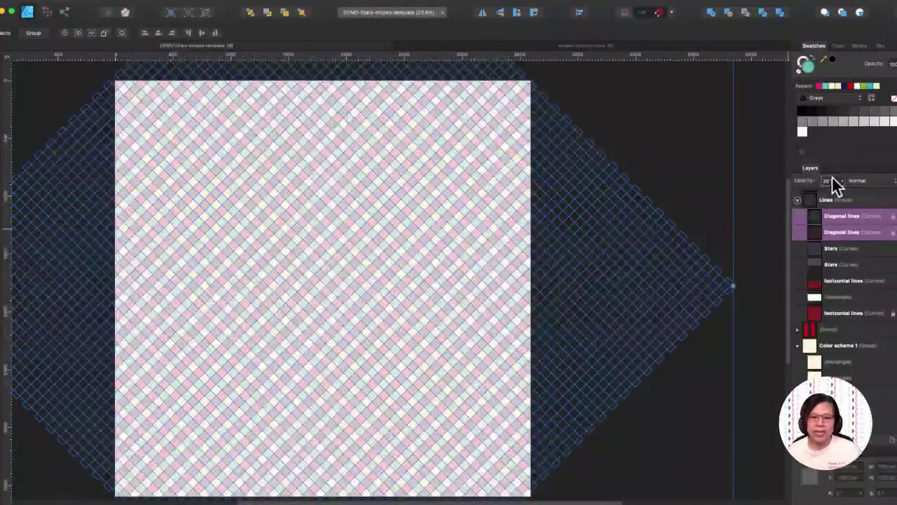
{"action": "left_click", "coordinate": [827, 179]}
{"action": "type", "text": "50"}
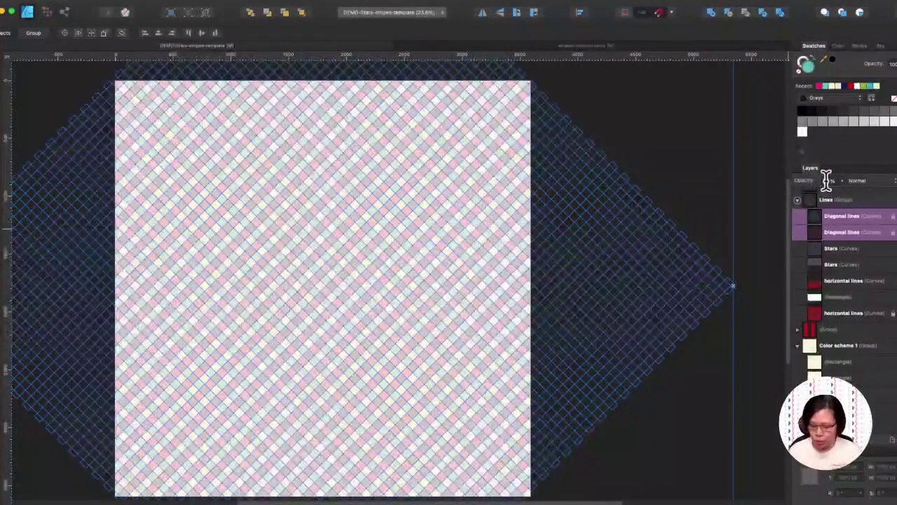
{"action": "key", "text": "Return"}
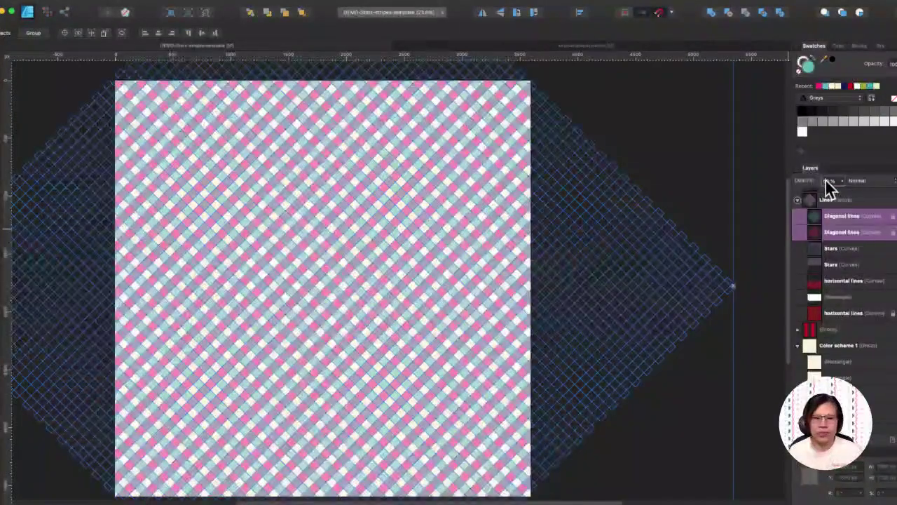
{"action": "left_click", "coordinate": [731, 121]}
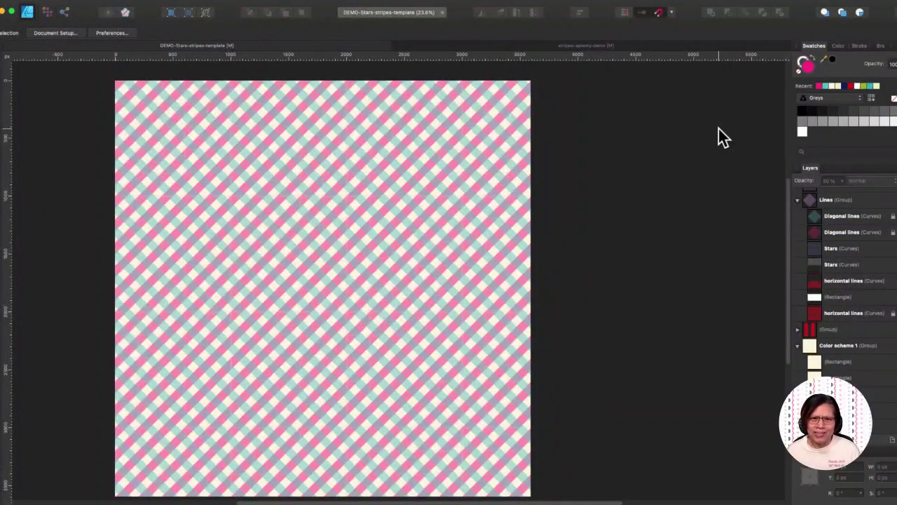
- Hide the Lines group and show the Fireworks & circles group on the cream background
{"action": "left_click", "coordinate": [798, 201]}
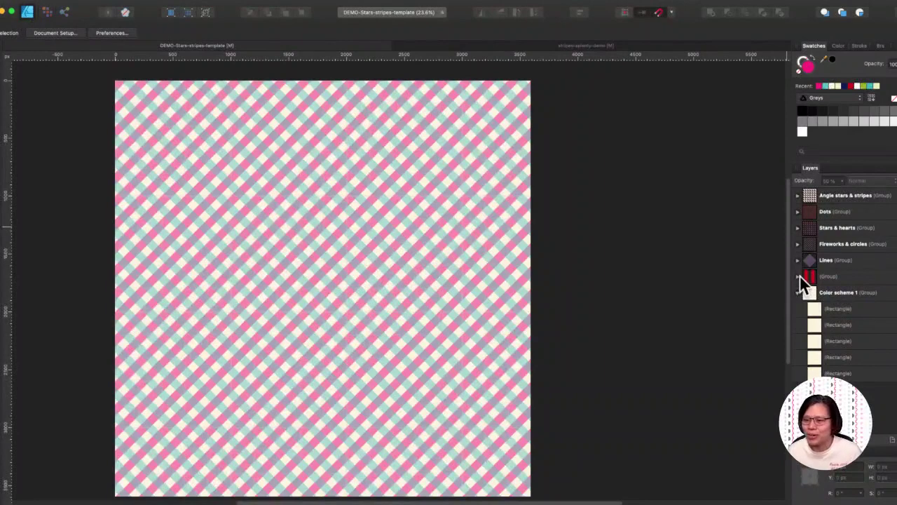
{"action": "left_click", "coordinate": [892, 258]}
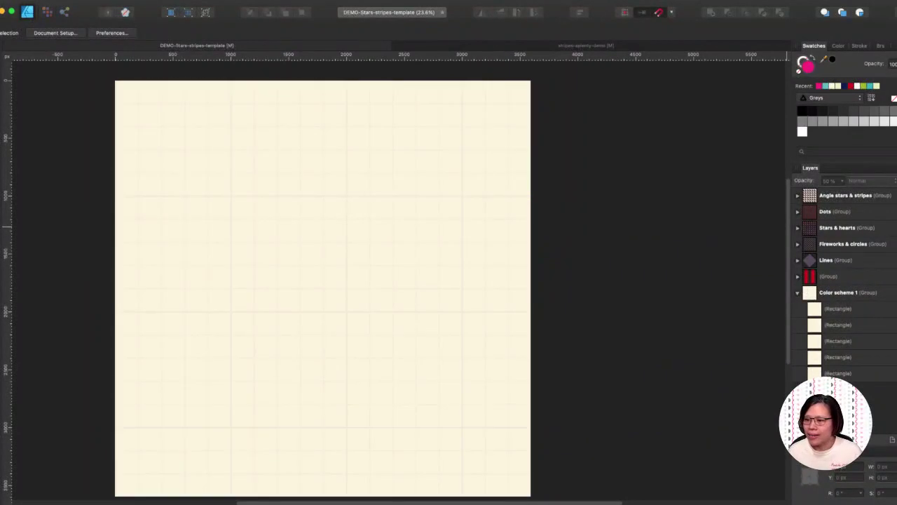
{"action": "left_click", "coordinate": [892, 211]}
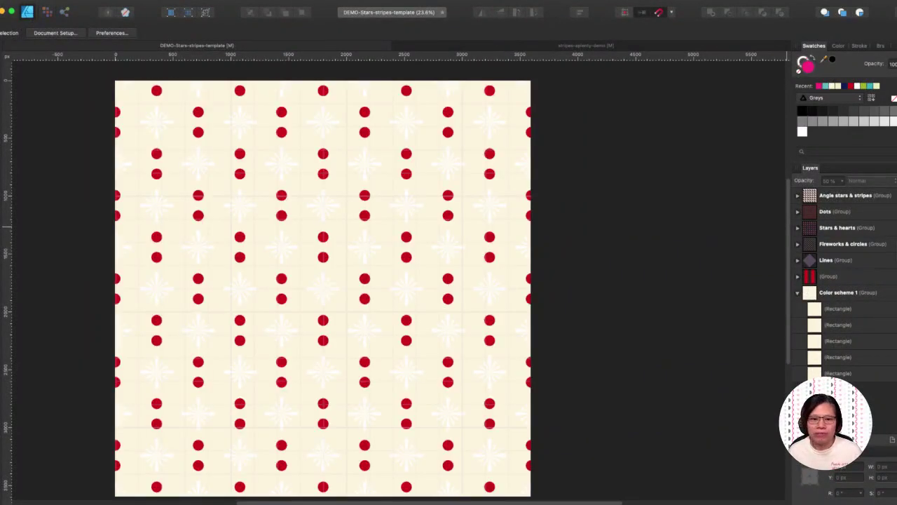
- Fill the Small spokes curves with the palette's teal and the Large spokes curves with its bright pink
{"action": "left_click", "coordinate": [822, 265]}
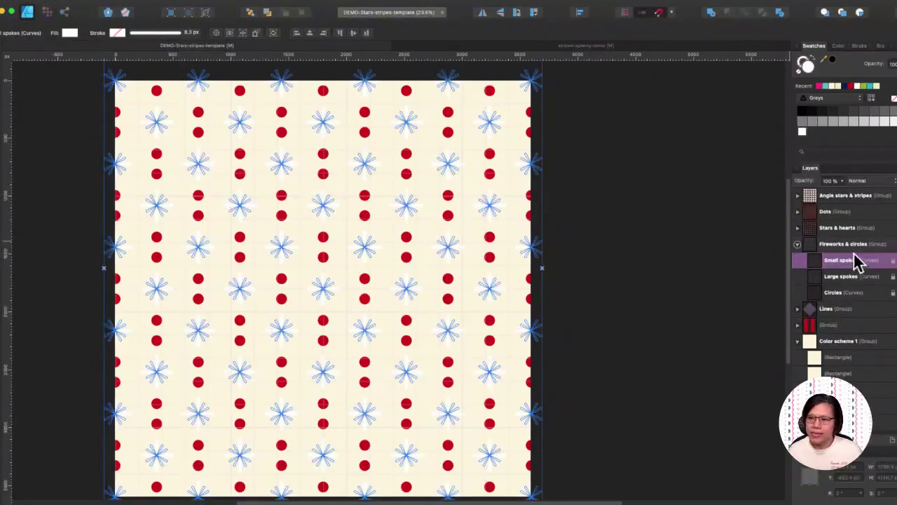
{"action": "left_click", "coordinate": [824, 87]}
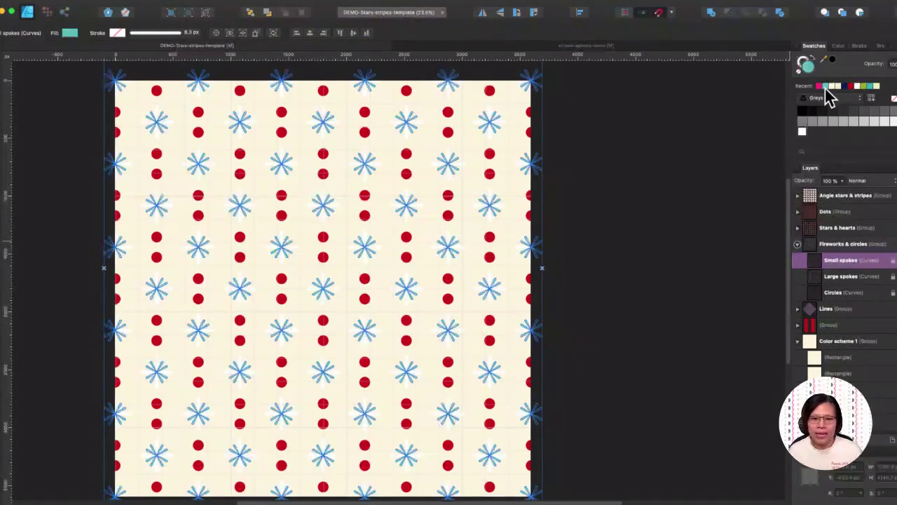
{"action": "left_click", "coordinate": [835, 273]}
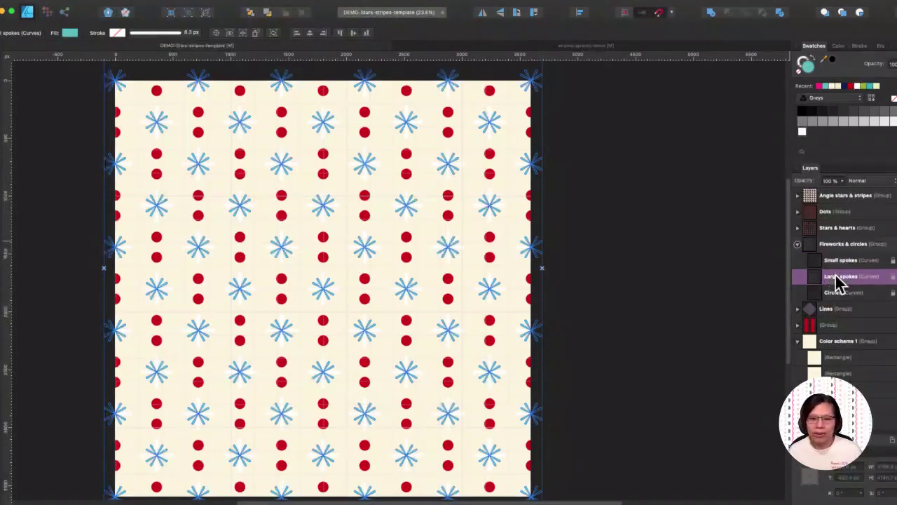
{"action": "left_click", "coordinate": [819, 86]}
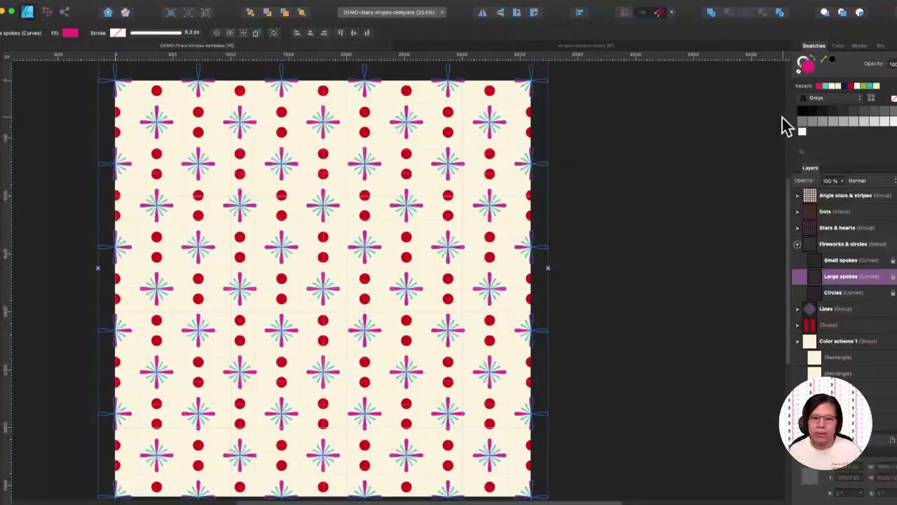
{"action": "left_click", "coordinate": [761, 136]}
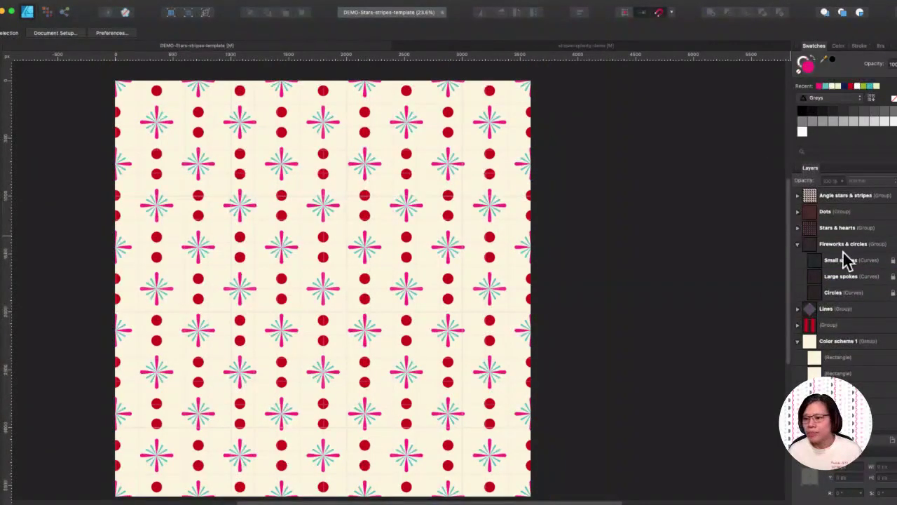
- Try the bright pink and teal palette colours as the fill of the Circles curves
{"action": "left_click", "coordinate": [830, 295]}
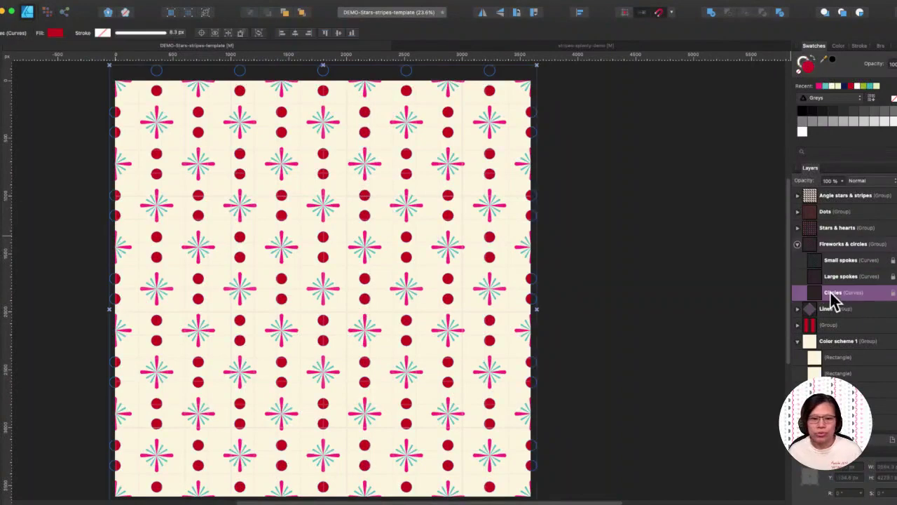
{"action": "left_click", "coordinate": [819, 85]}
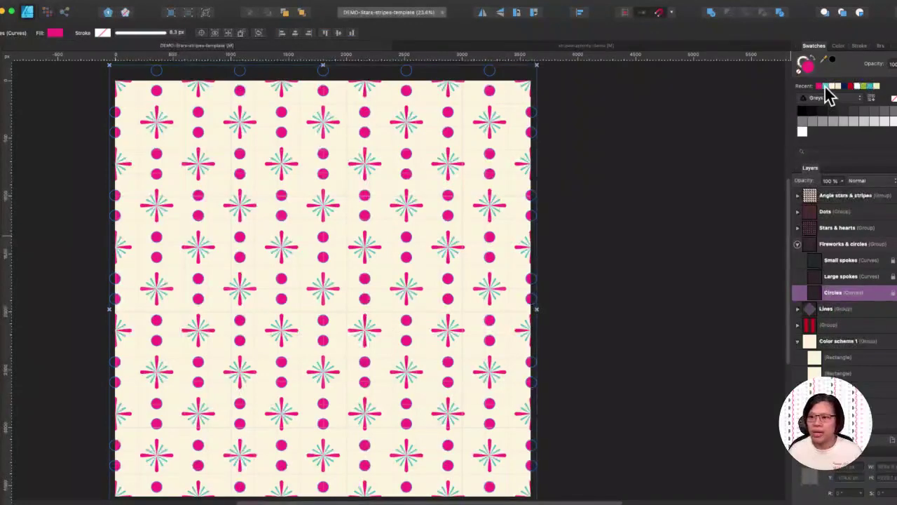
{"action": "left_click", "coordinate": [825, 85]}
{"action": "left_click", "coordinate": [729, 211]}
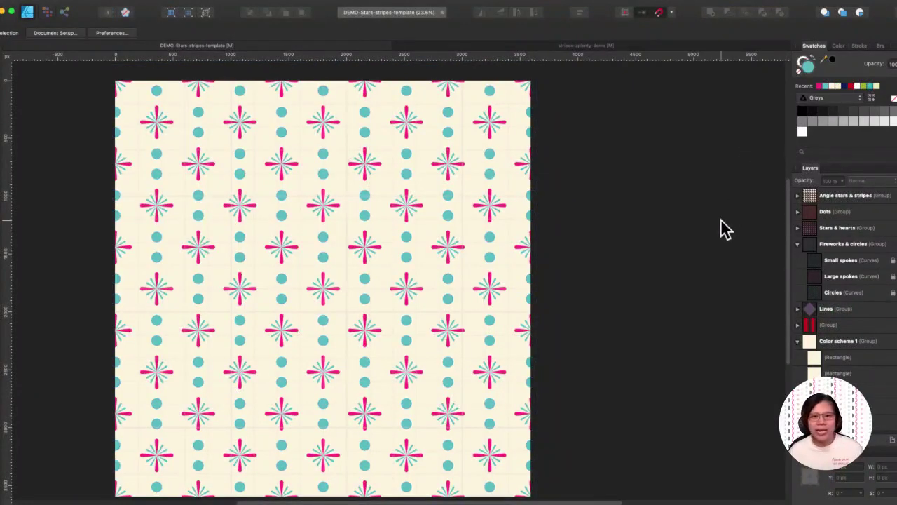
- Compare more recent colours on the Circles curves and settle on a dark navy blue fill
{"action": "left_click", "coordinate": [826, 293]}
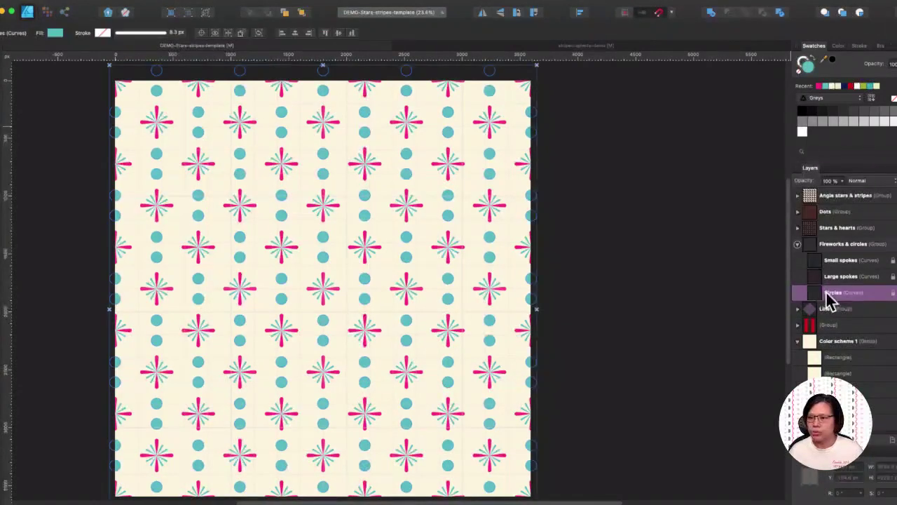
{"action": "left_click", "coordinate": [864, 87]}
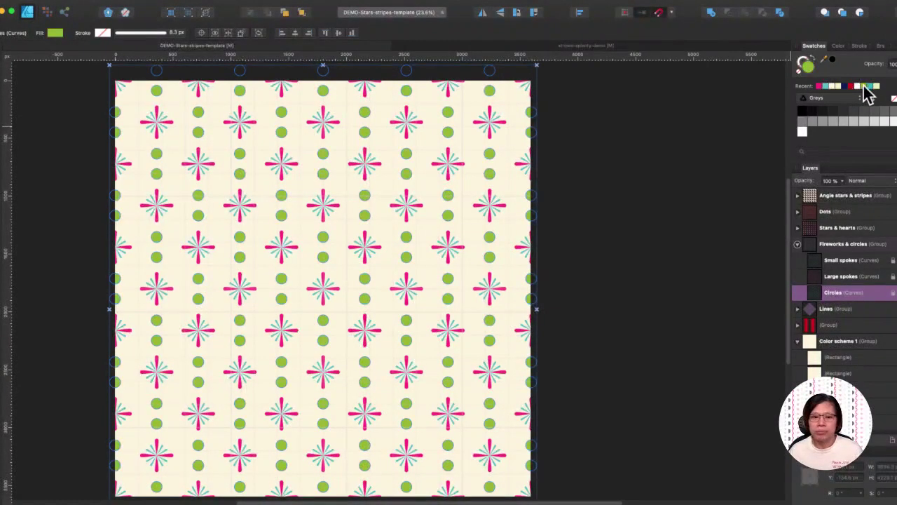
{"action": "left_click", "coordinate": [870, 86]}
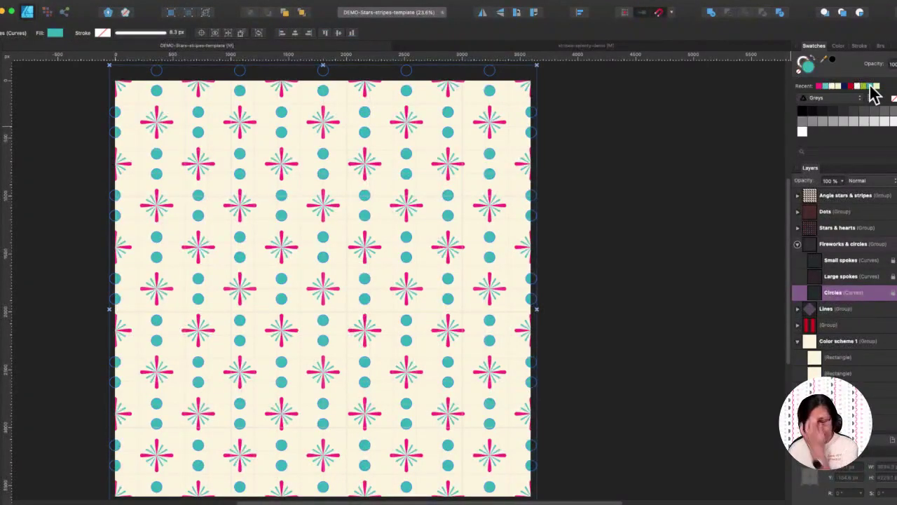
{"action": "left_click", "coordinate": [846, 85]}
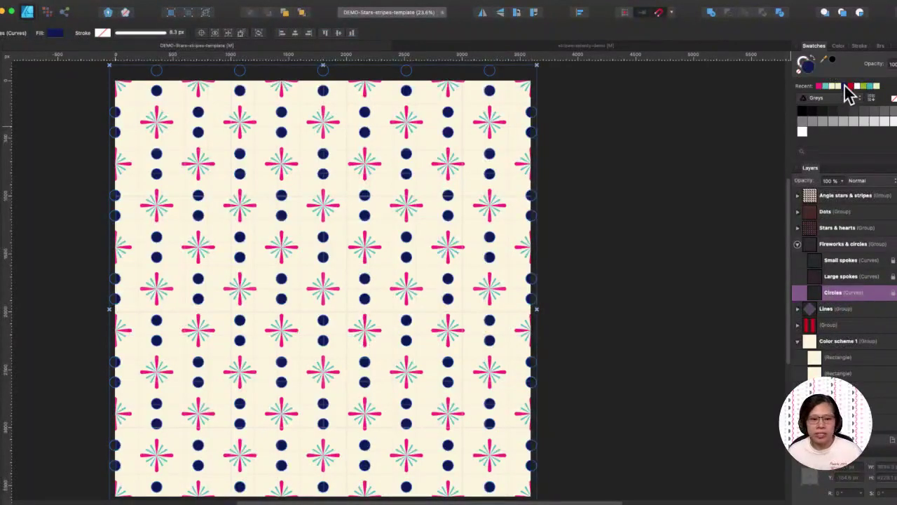
{"action": "left_click", "coordinate": [612, 148]}
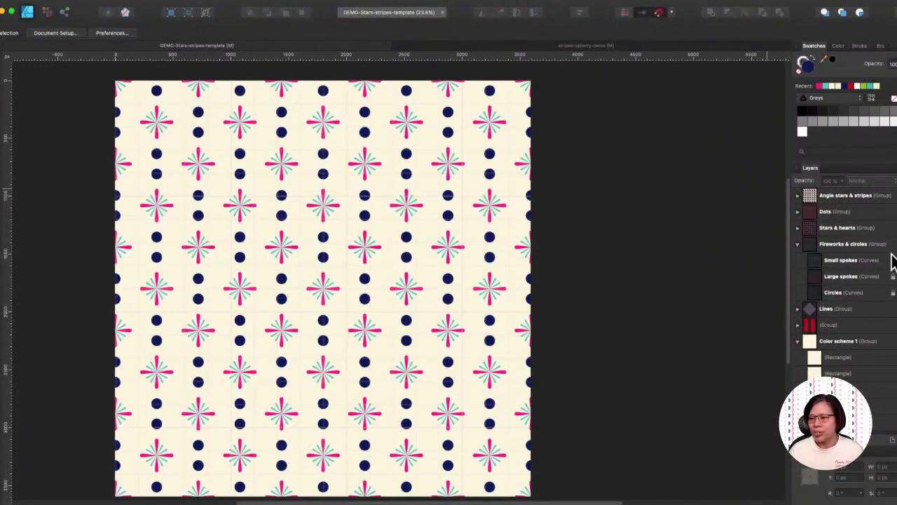
- Replace the Fireworks & circles group with the Large Stars and Heart 1 groups from Stars & hearts
{"action": "left_click", "coordinate": [797, 227]}
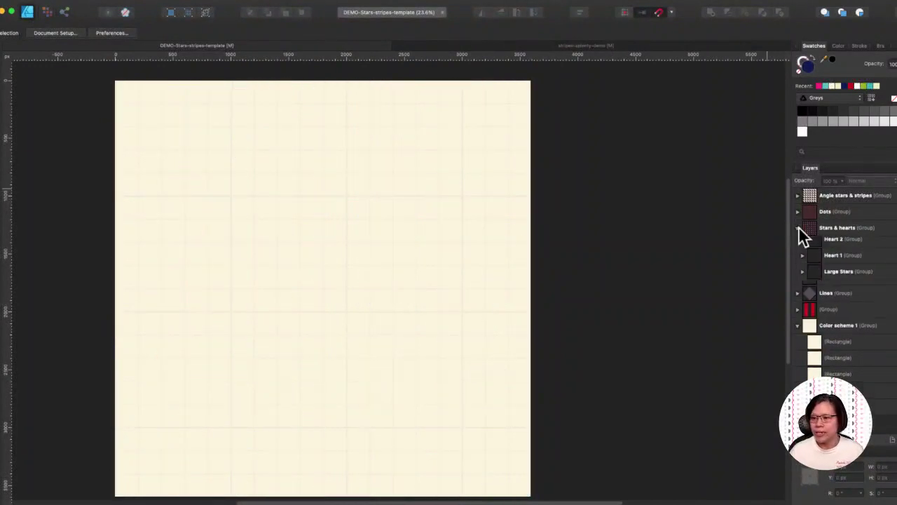
{"action": "left_click", "coordinate": [893, 228]}
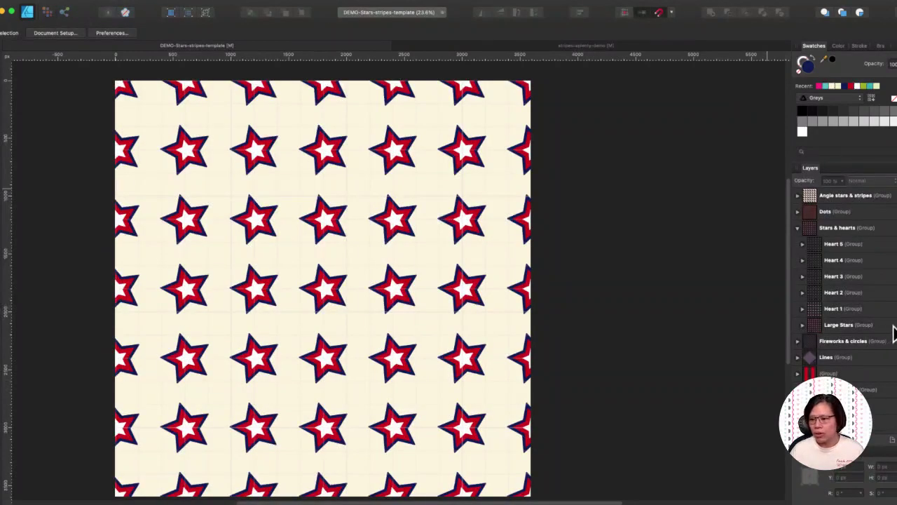
{"action": "left_click", "coordinate": [802, 308]}
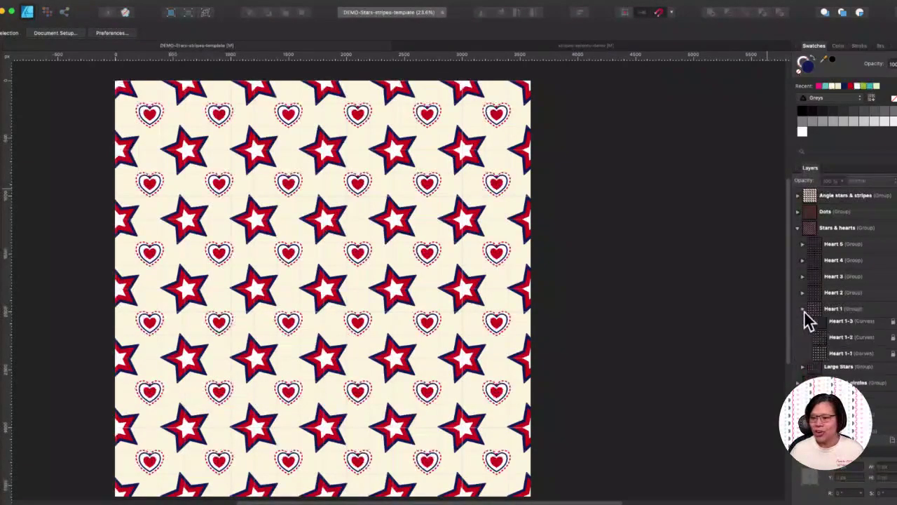
- Try showing the Heart 2 group together with Heart 1 and the large stars
{"action": "left_click", "coordinate": [893, 292]}
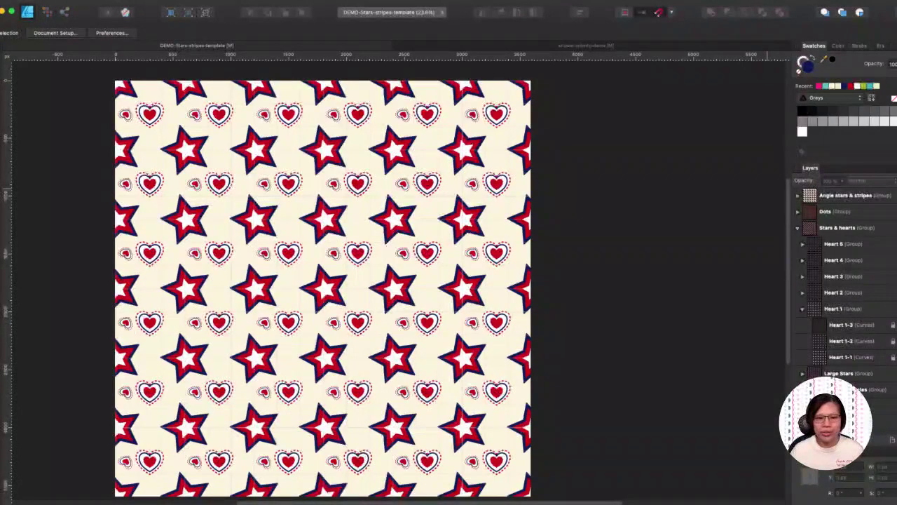
{"action": "left_click", "coordinate": [893, 293]}
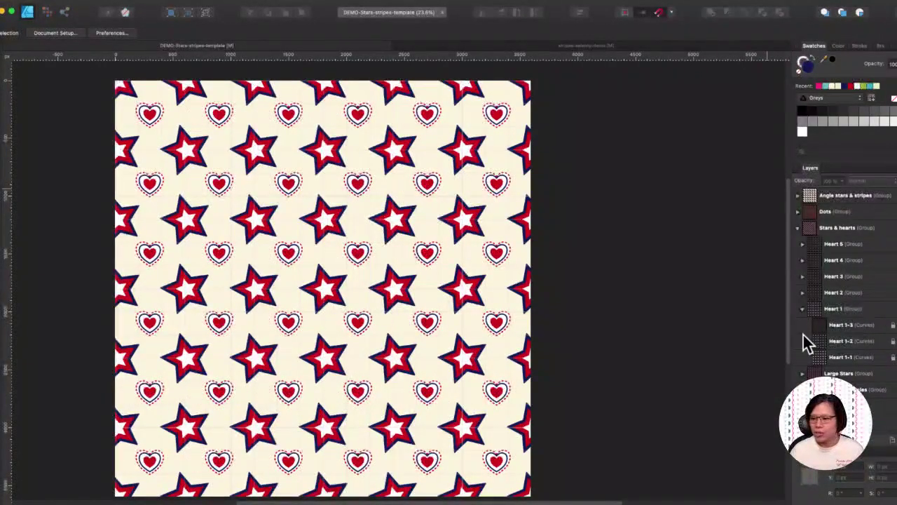
{"action": "left_click", "coordinate": [802, 309]}
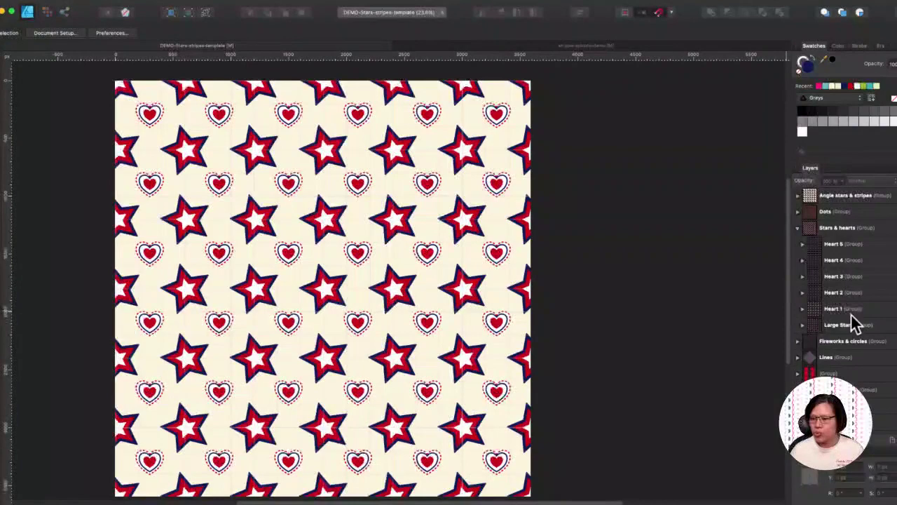
- Keep only Star 2 visible in the Large Stars group and fill it with the palette's teal
{"action": "left_click", "coordinate": [803, 324]}
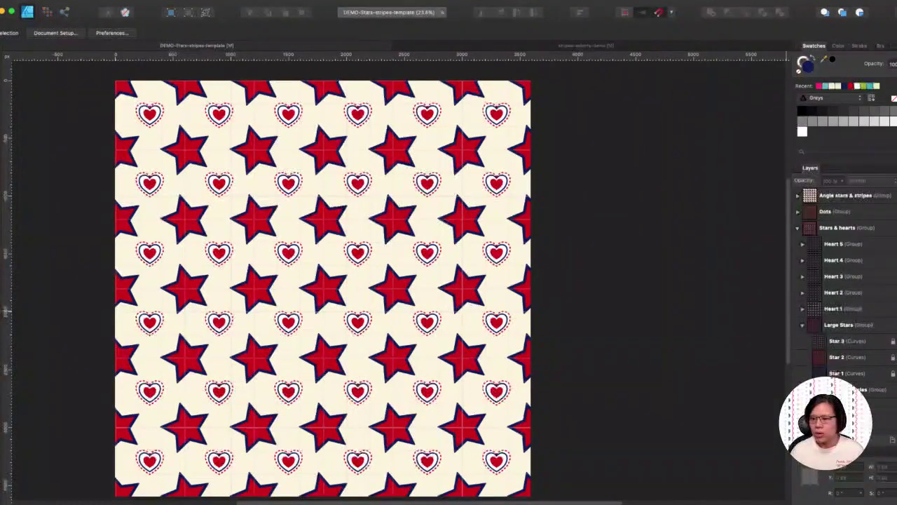
{"action": "left_click", "coordinate": [895, 357]}
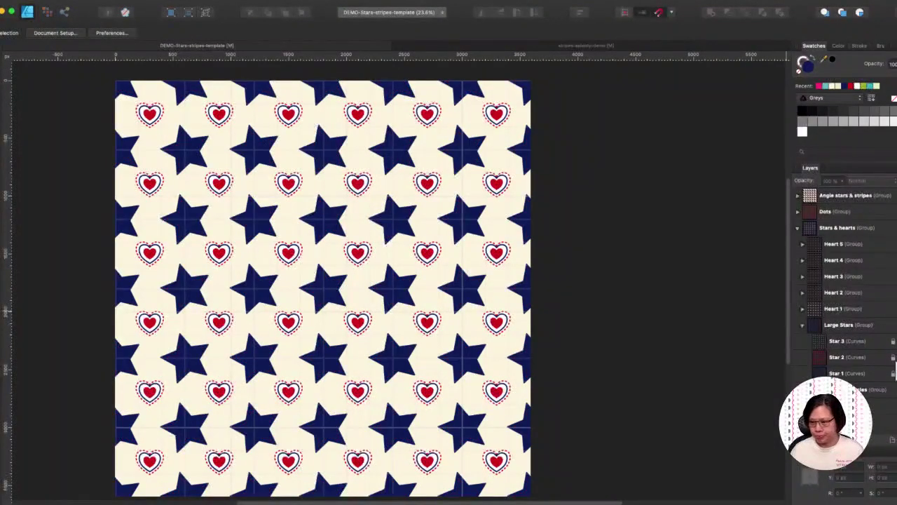
{"action": "left_click", "coordinate": [895, 356]}
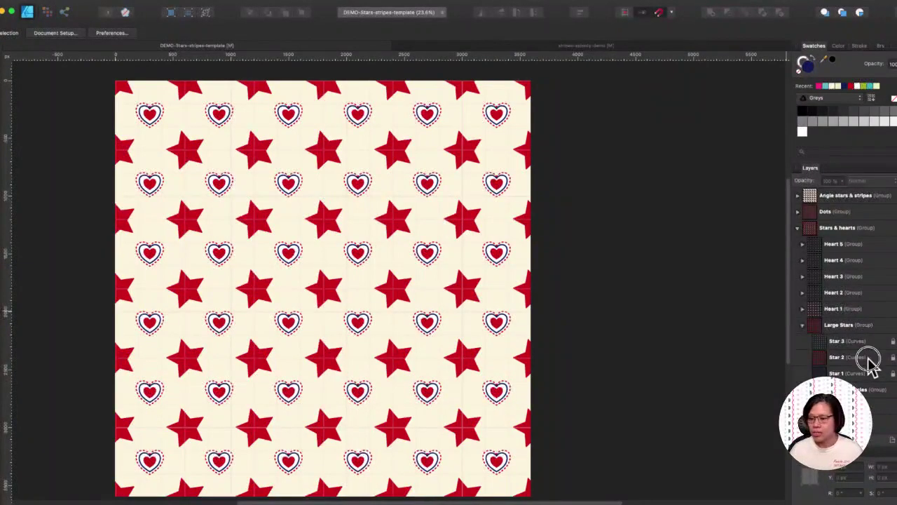
{"action": "left_click", "coordinate": [869, 357]}
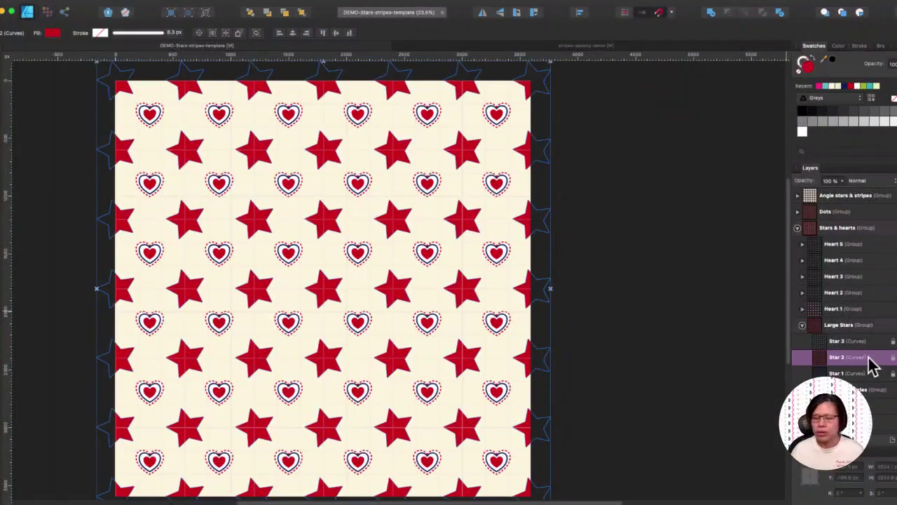
{"action": "left_click", "coordinate": [826, 87]}
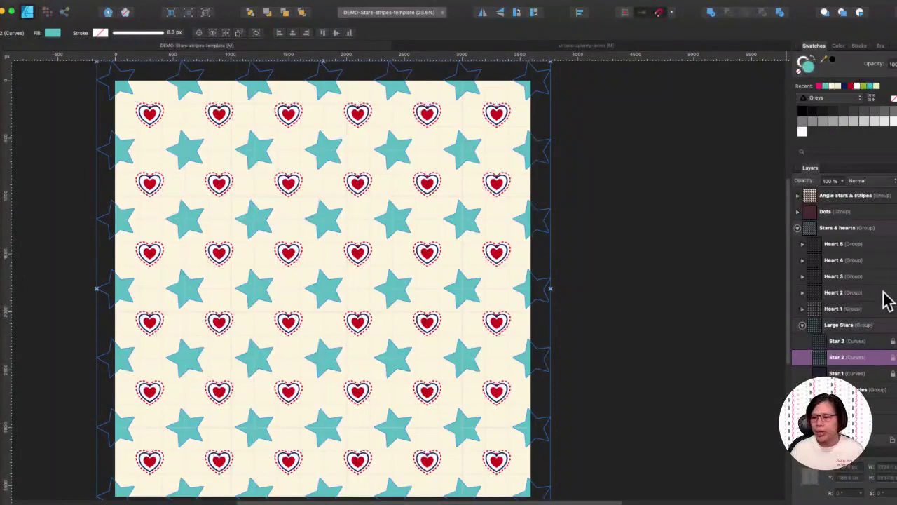
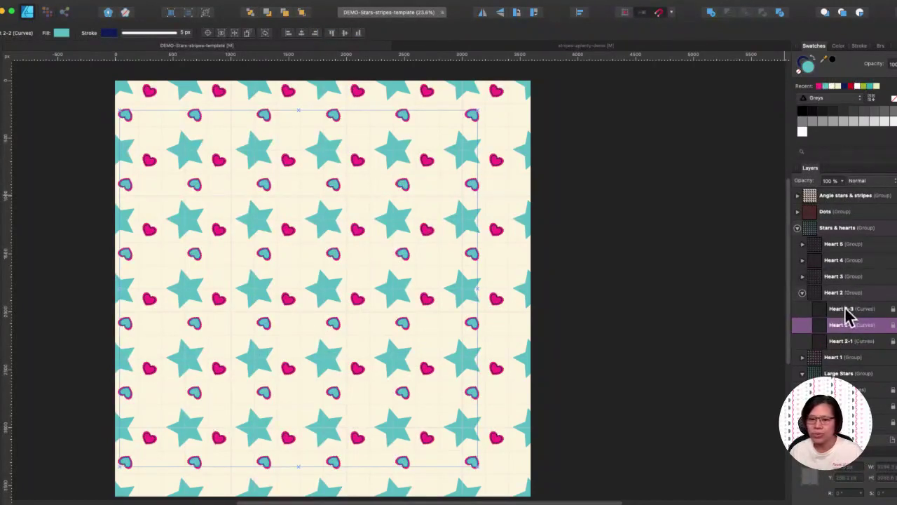
- Examine the recoloured hearts and teal stars of the pattern up close
{"action": "left_click", "coordinate": [754, 290]}
{"action": "scroll", "coordinate": [323, 319], "scroll_direction": "up", "scroll_amount": 1}
{"action": "scroll", "coordinate": [324, 311], "scroll_direction": "up", "scroll_amount": 5}
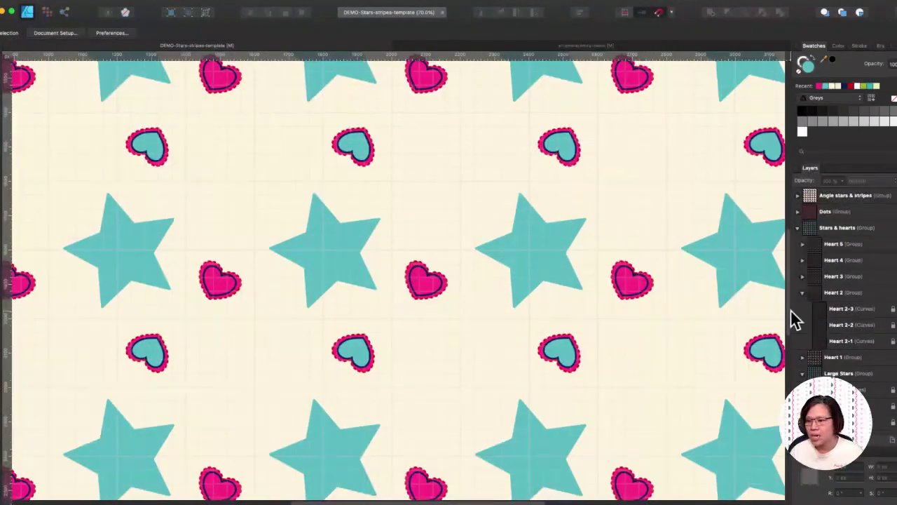
- Fill the Heart 2-1 shape with white and colour its dashed outline with the palette's pink
{"action": "left_click", "coordinate": [827, 341]}
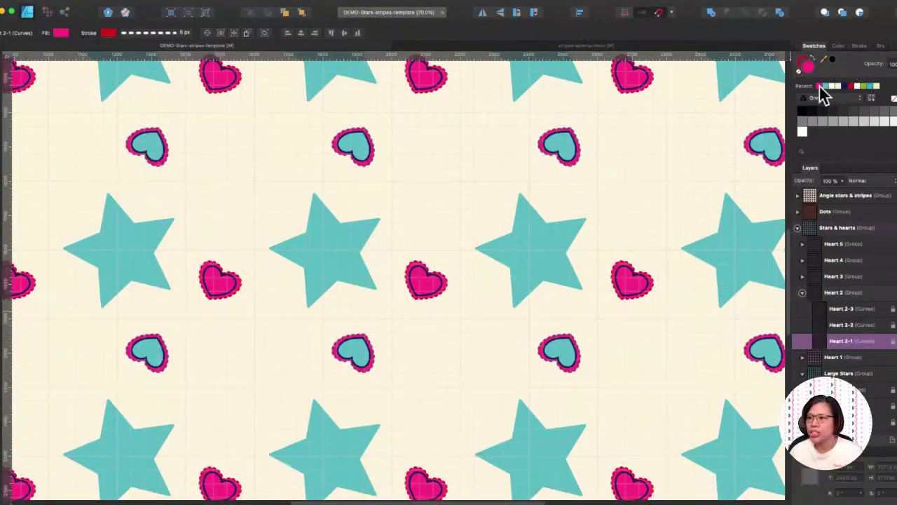
{"action": "left_click", "coordinate": [803, 131]}
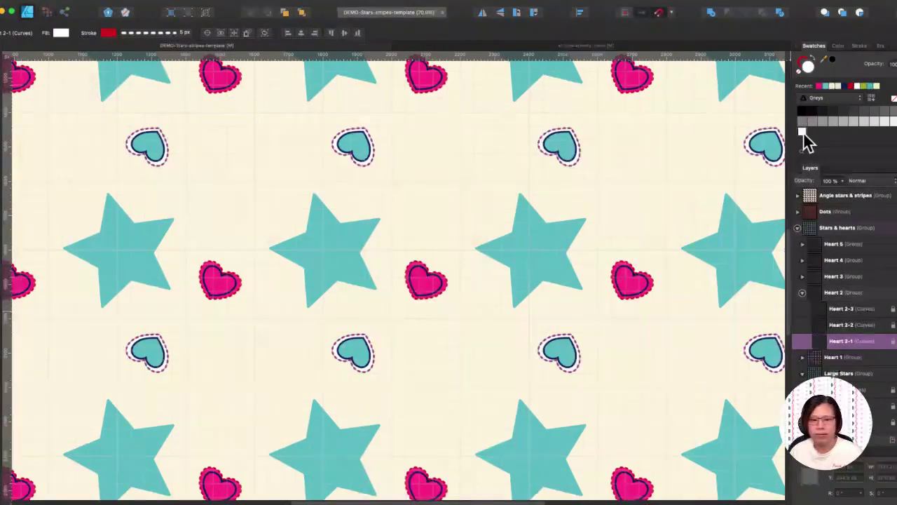
{"action": "left_click", "coordinate": [802, 64]}
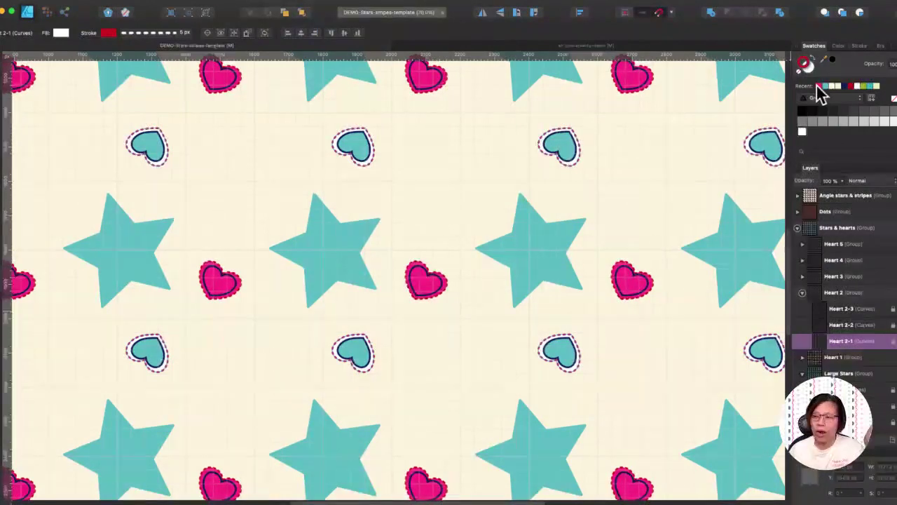
{"action": "left_click", "coordinate": [818, 85]}
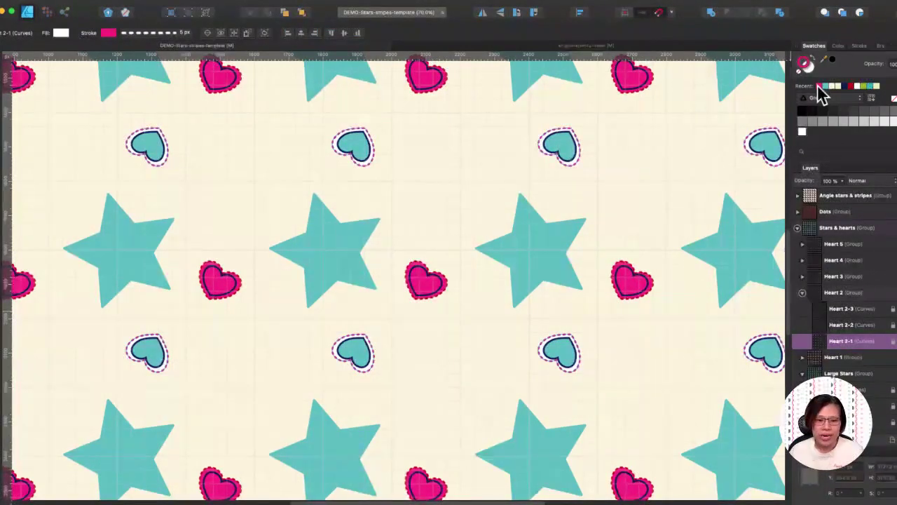
{"action": "left_click", "coordinate": [431, 295]}
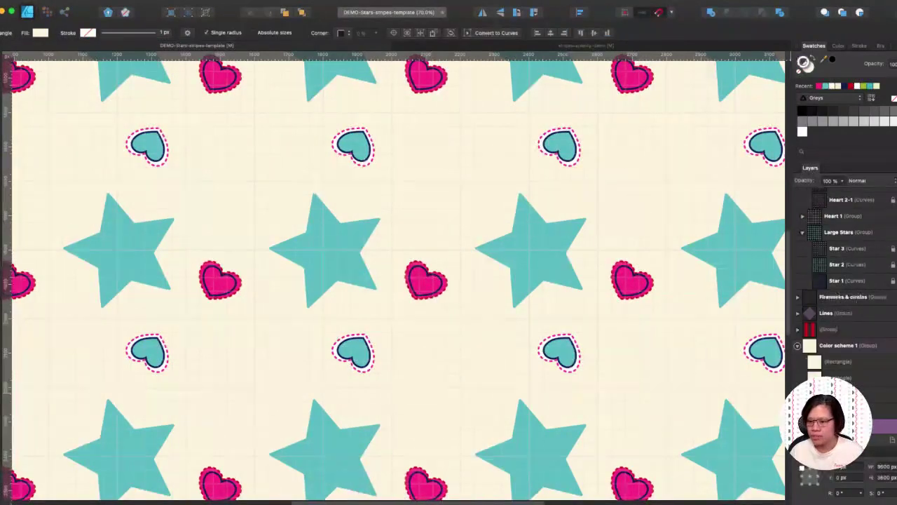
{"action": "left_click", "coordinate": [827, 282]}
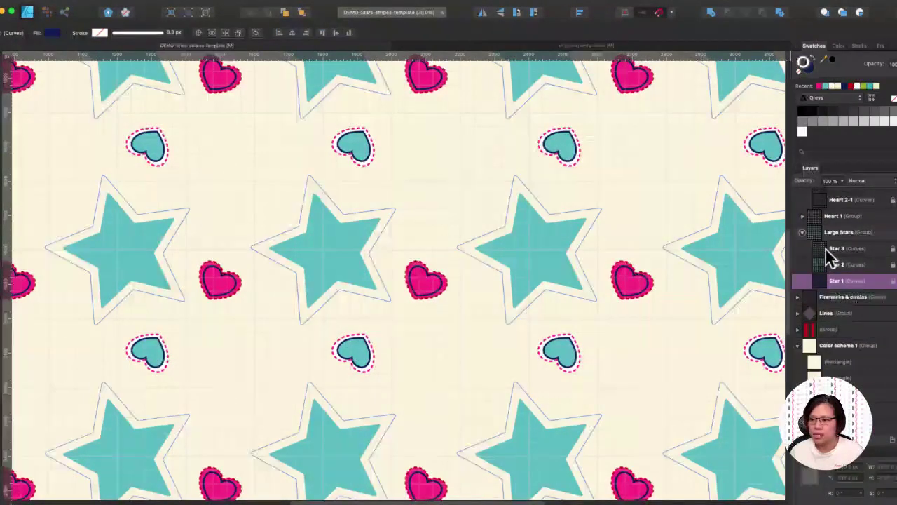
{"action": "left_click", "coordinate": [826, 249]}
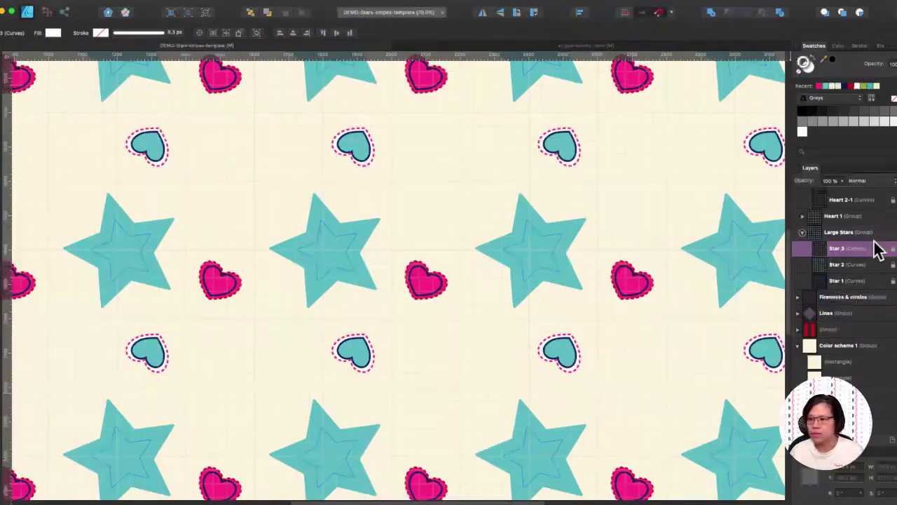
{"action": "scroll", "coordinate": [872, 245], "scroll_direction": "up", "scroll_amount": 5}
{"action": "left_click", "coordinate": [877, 292]}
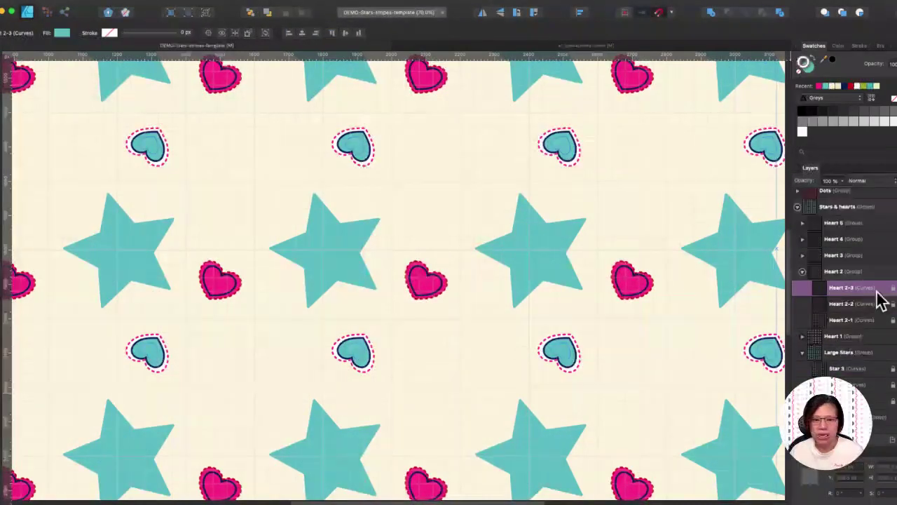
{"action": "left_click", "coordinate": [879, 307]}
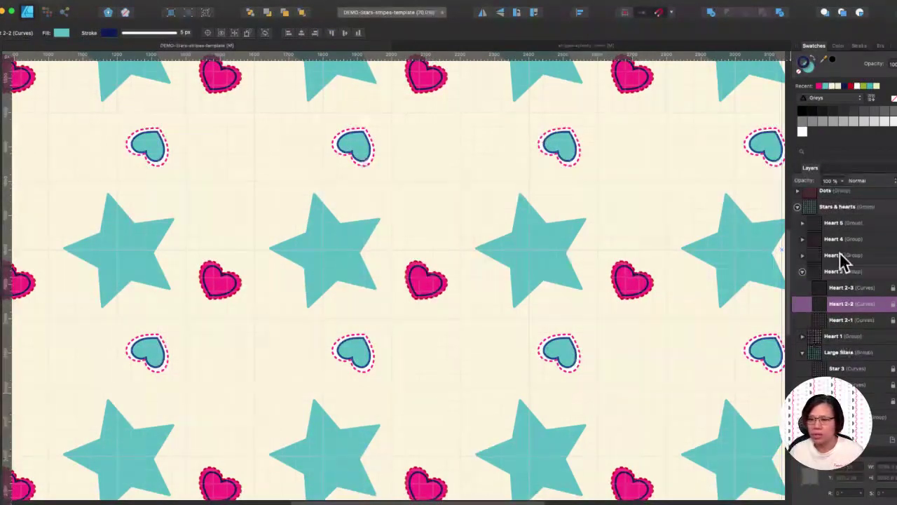
- Fill the Heart 4-1 shape in the Heart 4 group with white and colour its dashed outline teal
{"action": "left_click", "coordinate": [803, 272]}
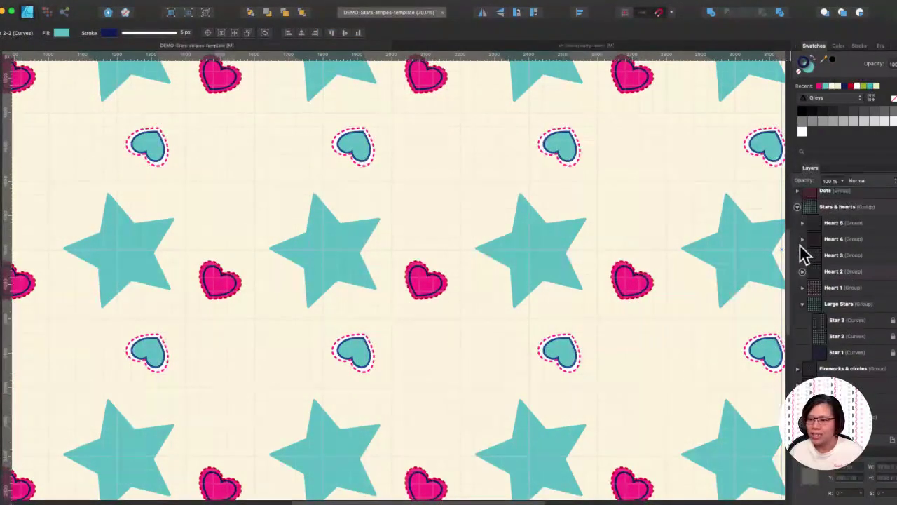
{"action": "left_click", "coordinate": [802, 239]}
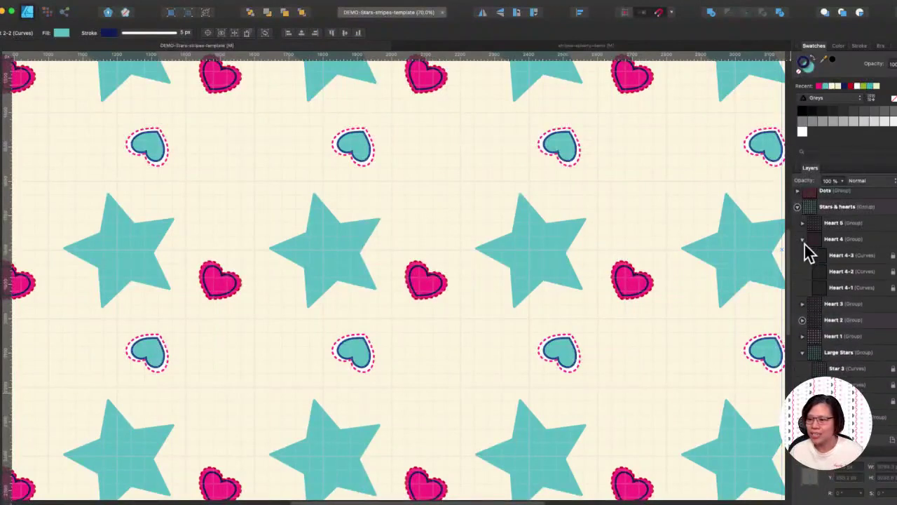
{"action": "left_click", "coordinate": [842, 288]}
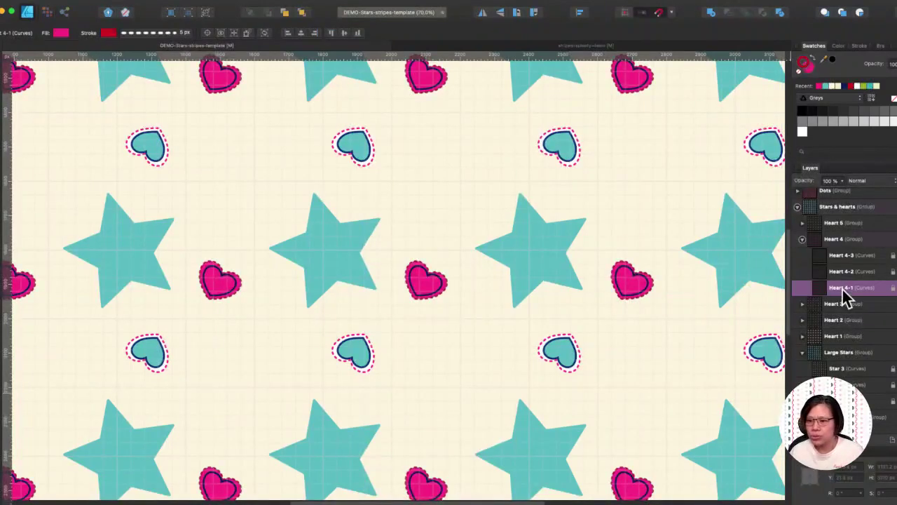
{"action": "left_click", "coordinate": [808, 65]}
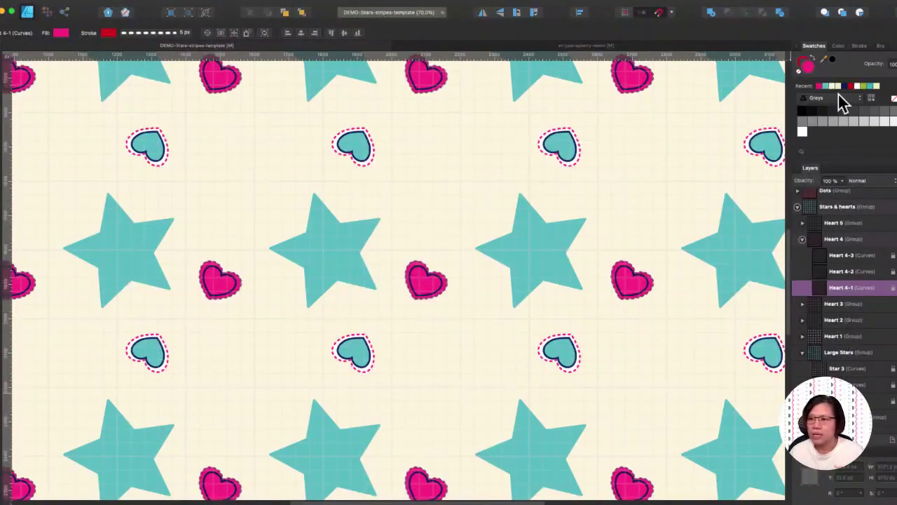
{"action": "left_click", "coordinate": [803, 132]}
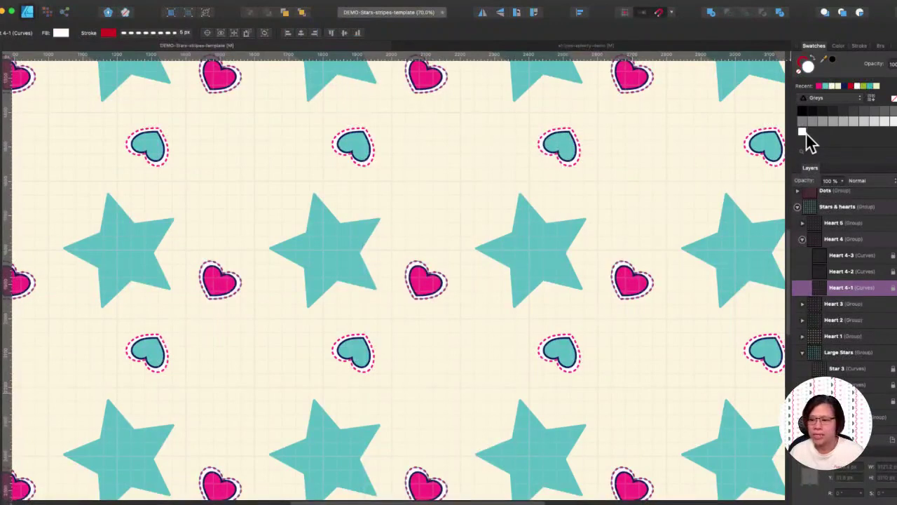
{"action": "left_click", "coordinate": [803, 63]}
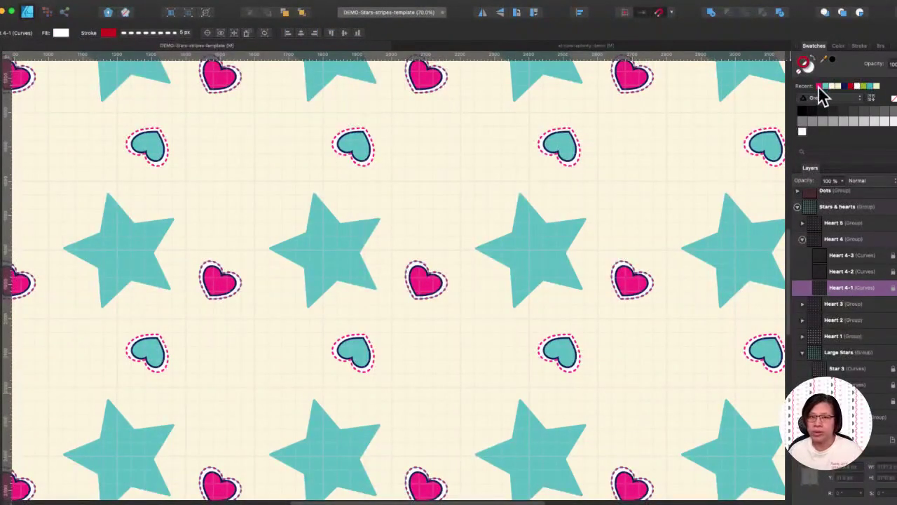
{"action": "left_click", "coordinate": [825, 86]}
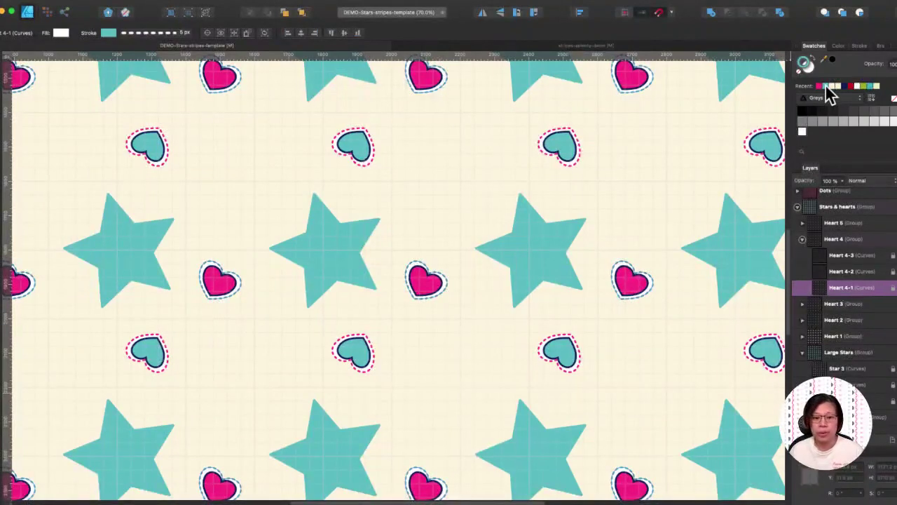
- Fill the inner Heart 4-3 shape with the palette's cream and remove its stroke
{"action": "left_click", "coordinate": [826, 273]}
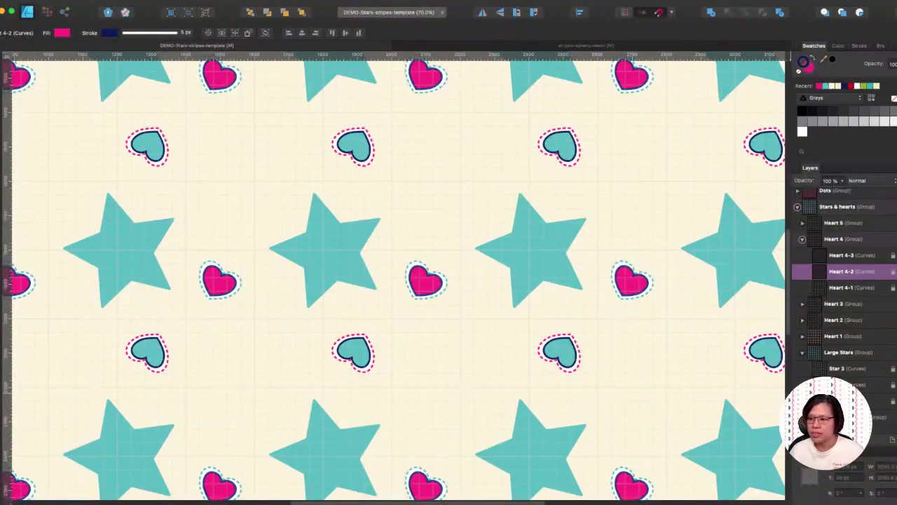
{"action": "key", "text": "ctrl+z"}
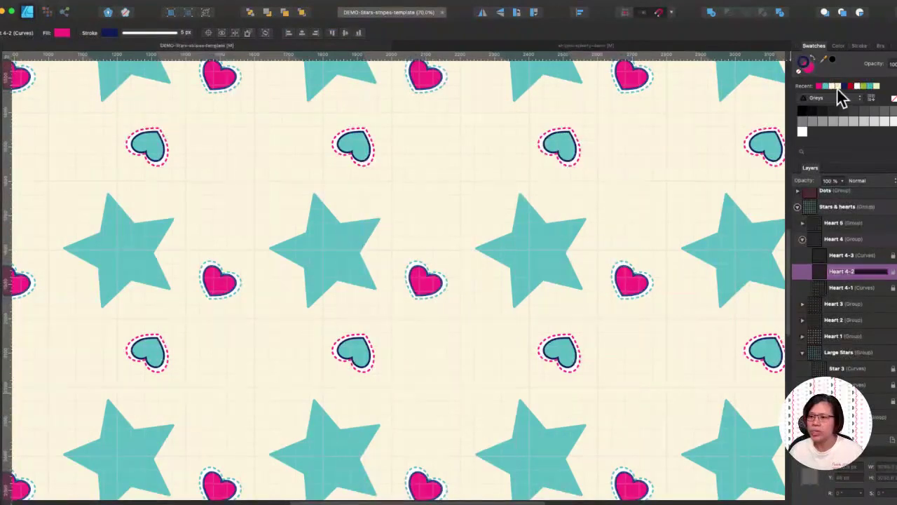
{"action": "left_click", "coordinate": [857, 255]}
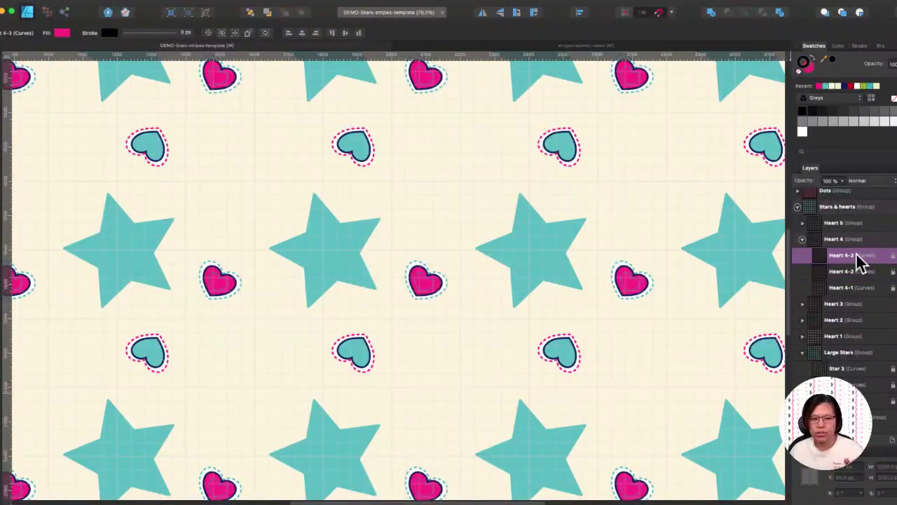
{"action": "left_click", "coordinate": [832, 85]}
{"action": "left_click", "coordinate": [799, 69]}
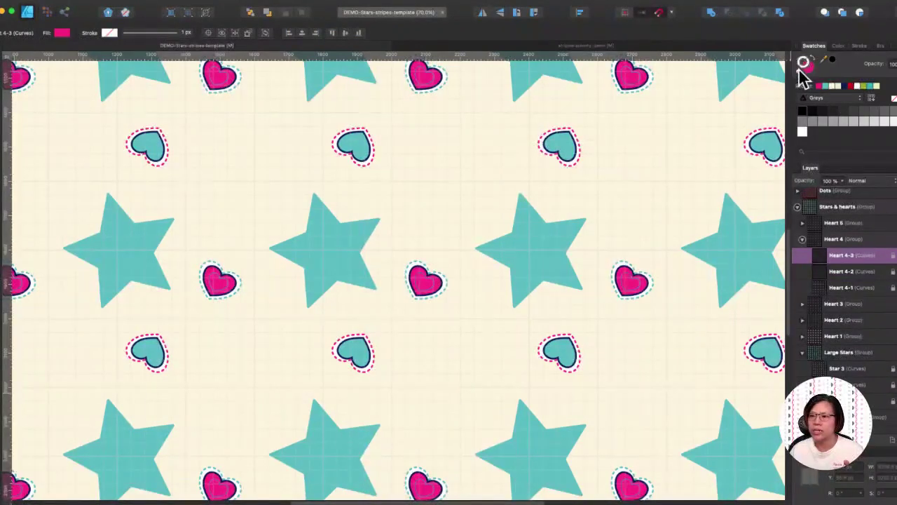
{"action": "left_click", "coordinate": [808, 67]}
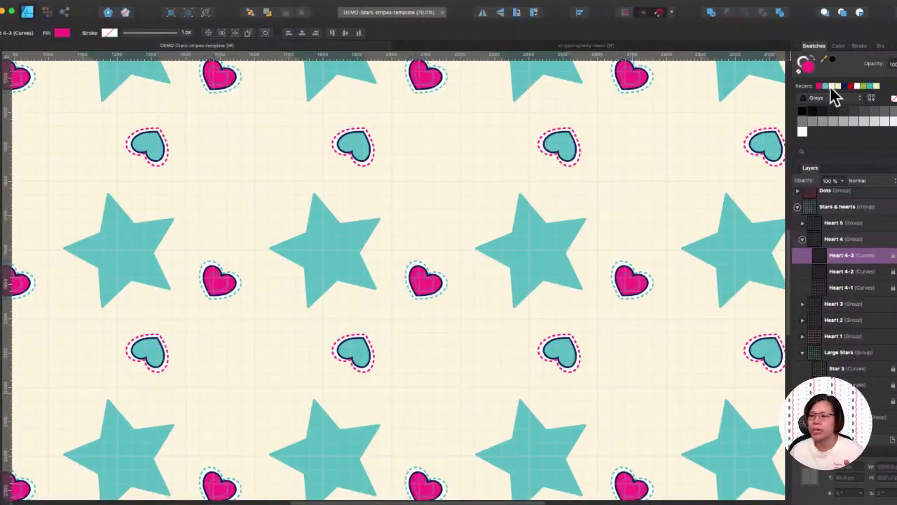
{"action": "left_click", "coordinate": [830, 85]}
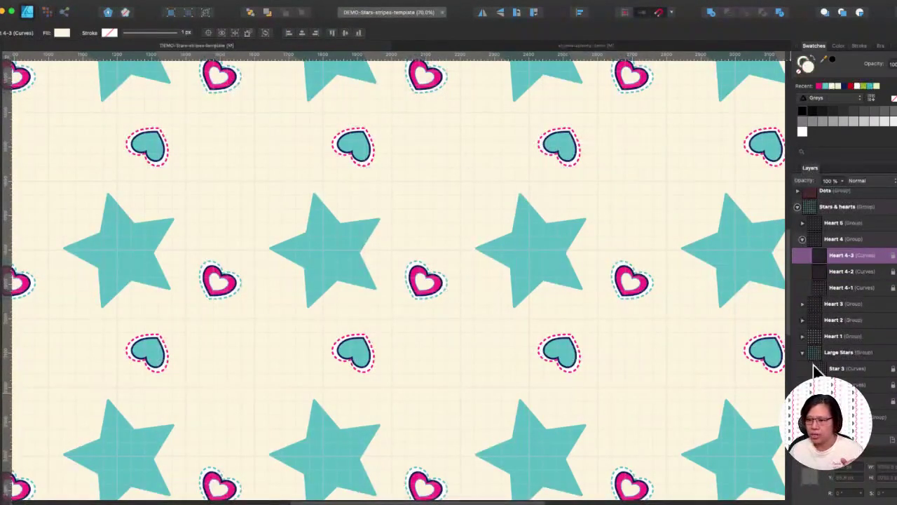
- Fill the inner Heart 2-3 shape of the Heart 2 group with the palette's cream
{"action": "left_click", "coordinate": [839, 369]}
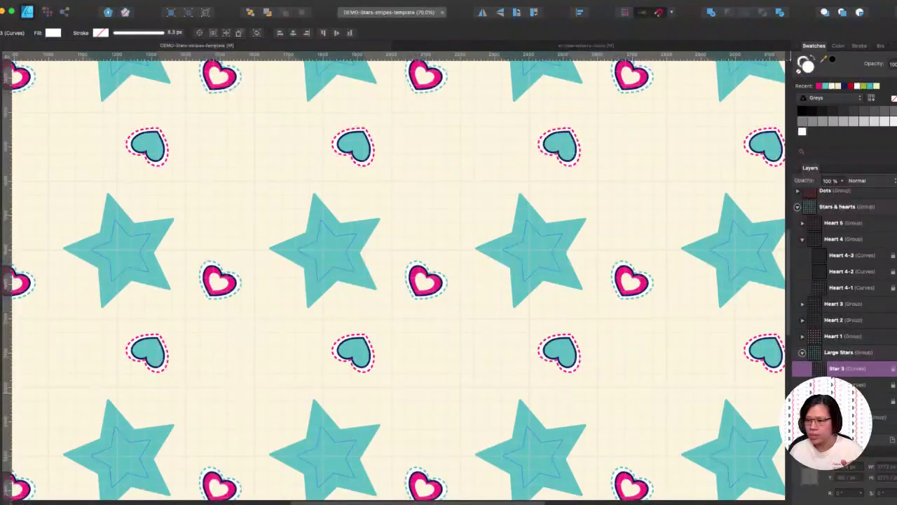
{"action": "left_click", "coordinate": [803, 321]}
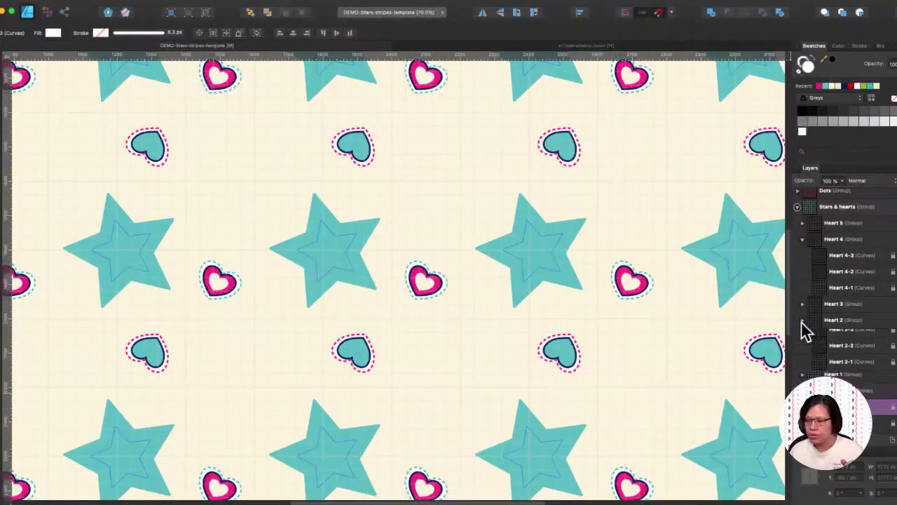
{"action": "left_click", "coordinate": [829, 339]}
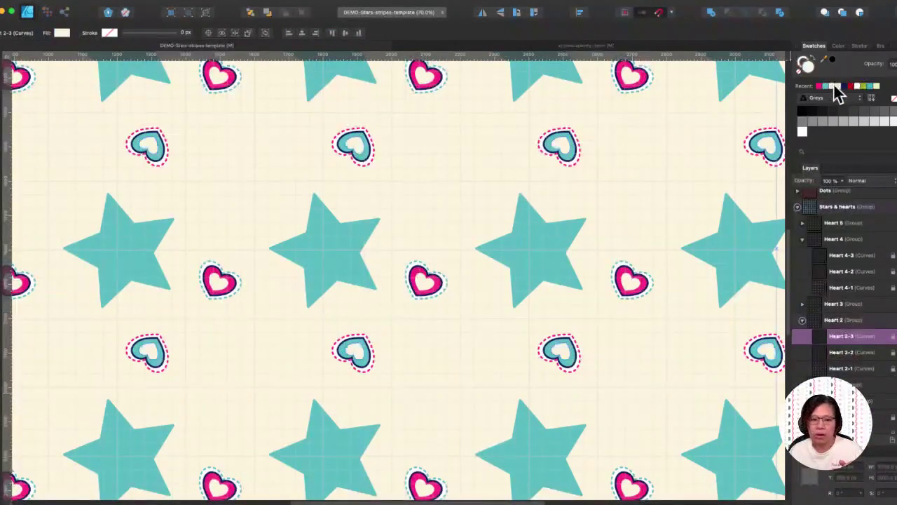
{"action": "left_click", "coordinate": [706, 162]}
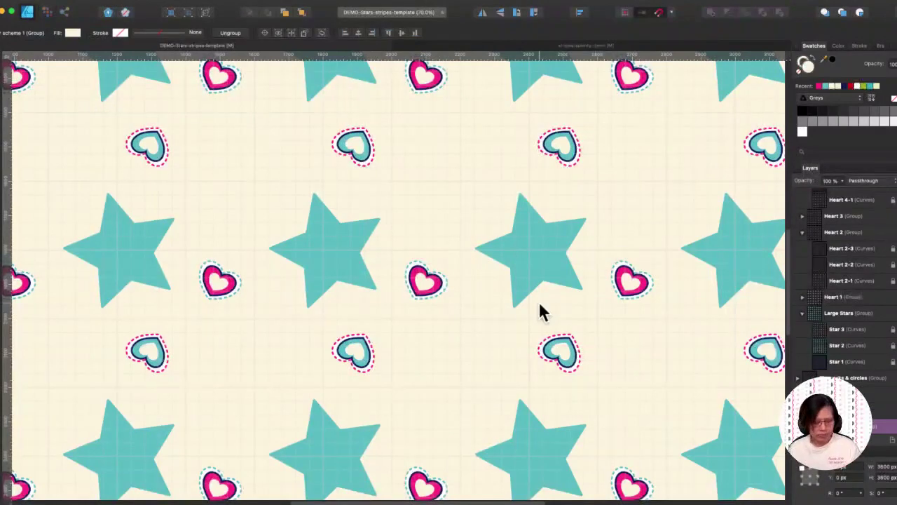
- Show Star 3 inside the teal stars, try it in pink, and give it a cream fill with a pink outline
{"action": "scroll", "coordinate": [535, 300], "scroll_direction": "down", "scroll_amount": 2}
{"action": "scroll", "coordinate": [534, 304], "scroll_direction": "down", "scroll_amount": 5}
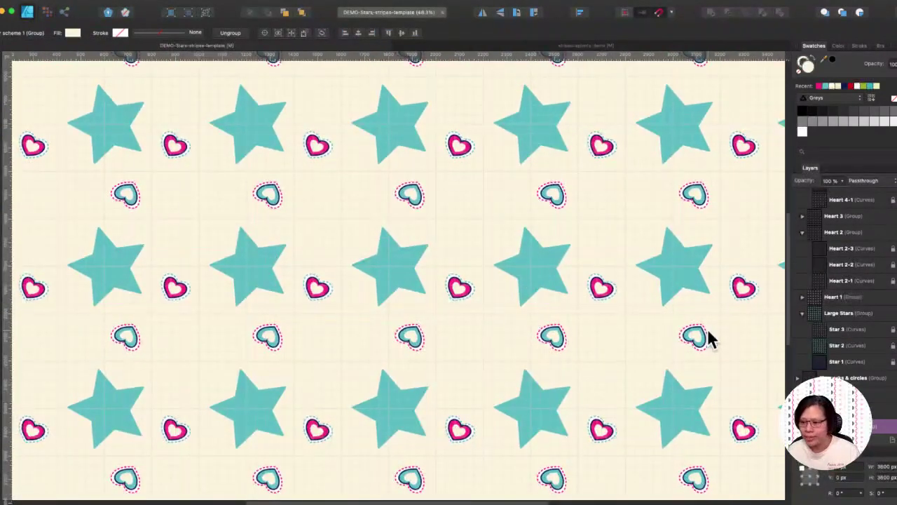
{"action": "left_click", "coordinate": [875, 330]}
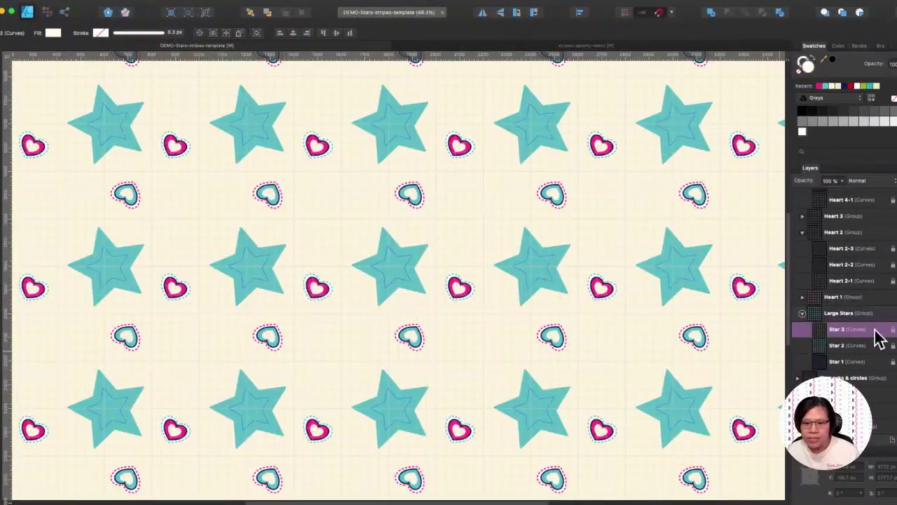
{"action": "left_click", "coordinate": [831, 87]}
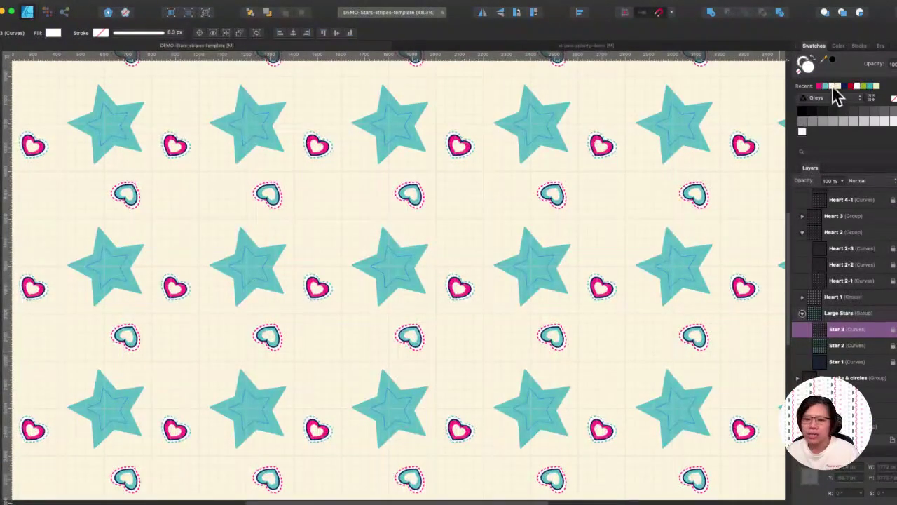
{"action": "left_click", "coordinate": [819, 86]}
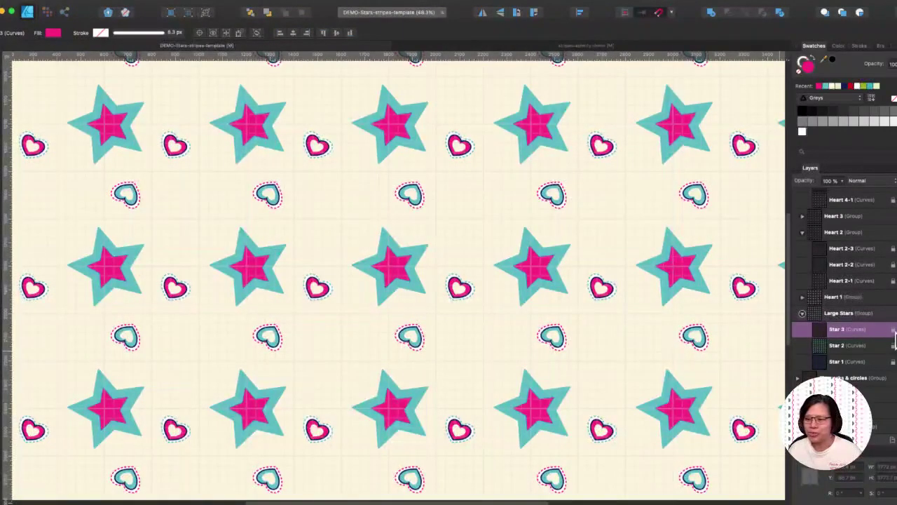
{"action": "left_click", "coordinate": [835, 87]}
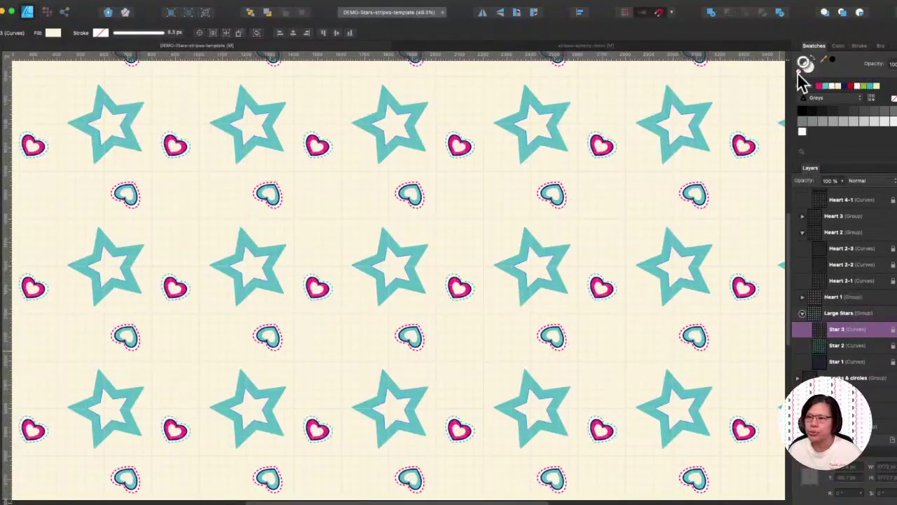
{"action": "left_click", "coordinate": [817, 87]}
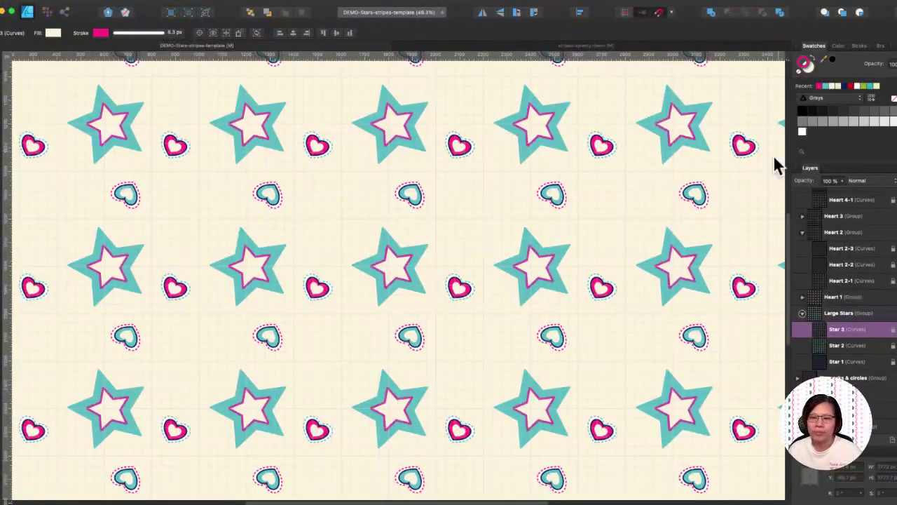
{"action": "left_click", "coordinate": [725, 222]}
{"action": "scroll", "coordinate": [722, 222], "scroll_direction": "down", "scroll_amount": 2}
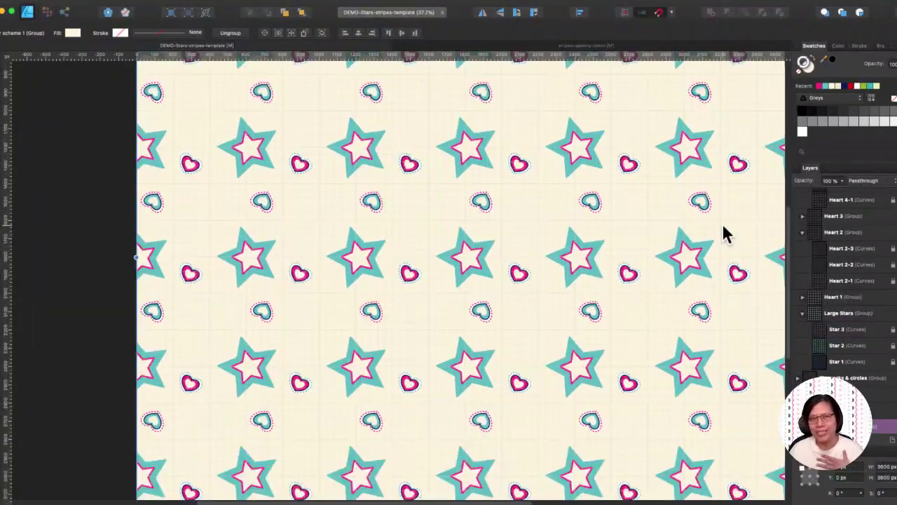
{"action": "scroll", "coordinate": [721, 235], "scroll_direction": "right", "scroll_amount": 3}
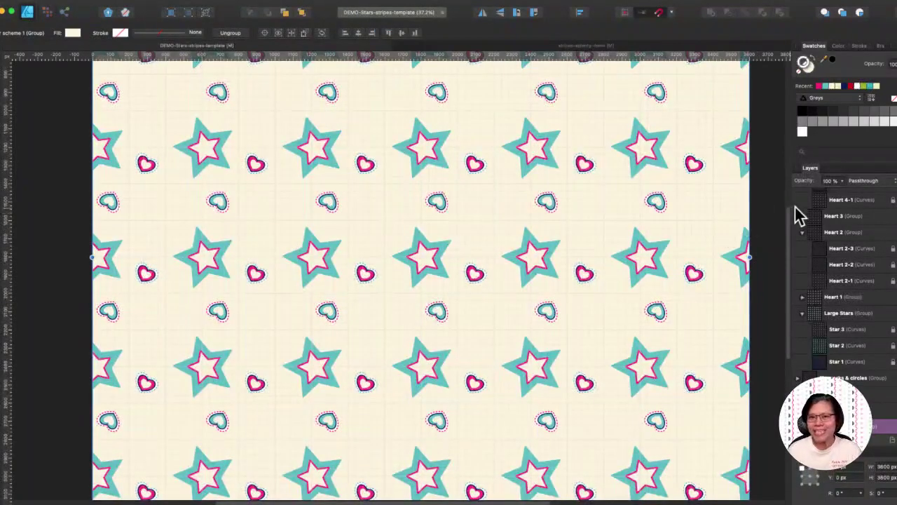
- Switch to the open stripes-aplenty-demo document
{"action": "left_click", "coordinate": [593, 46]}
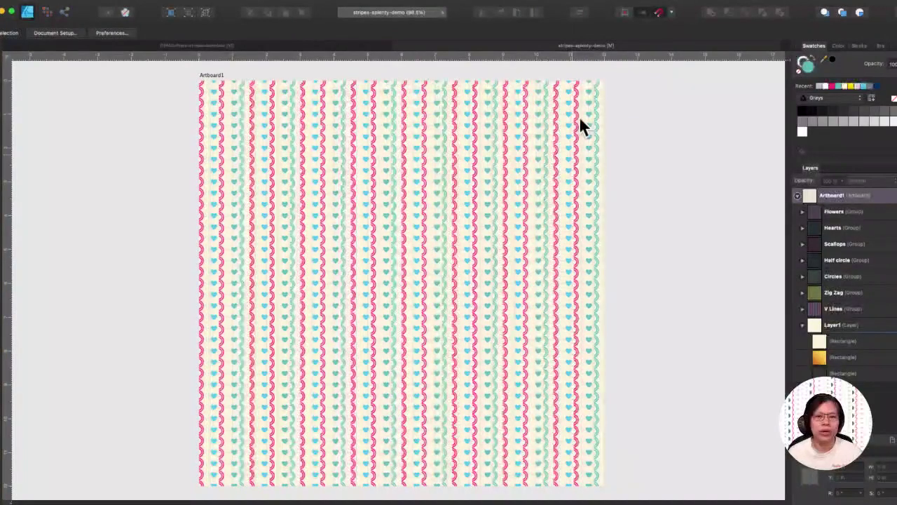
- Create a new 3600 × 3600 px document from the Digital Paper preset
{"action": "left_click", "coordinate": [77, 3]}
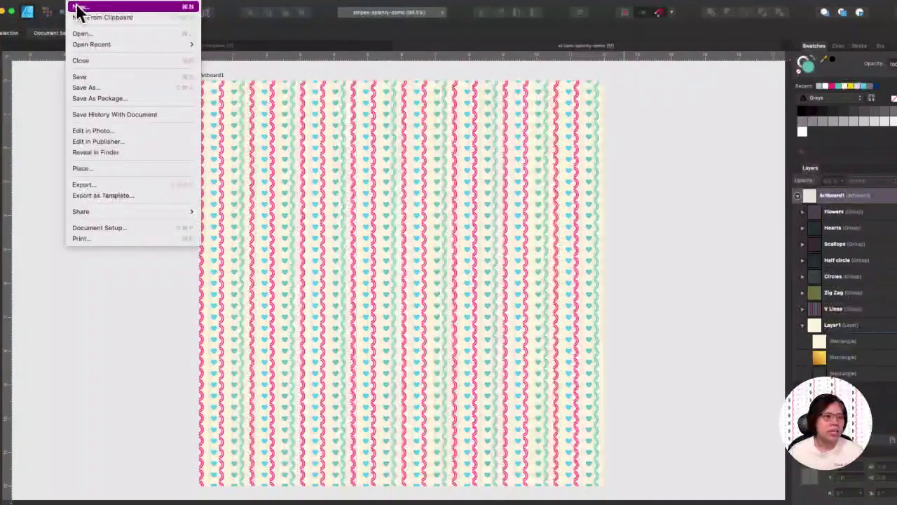
{"action": "left_click", "coordinate": [79, 7]}
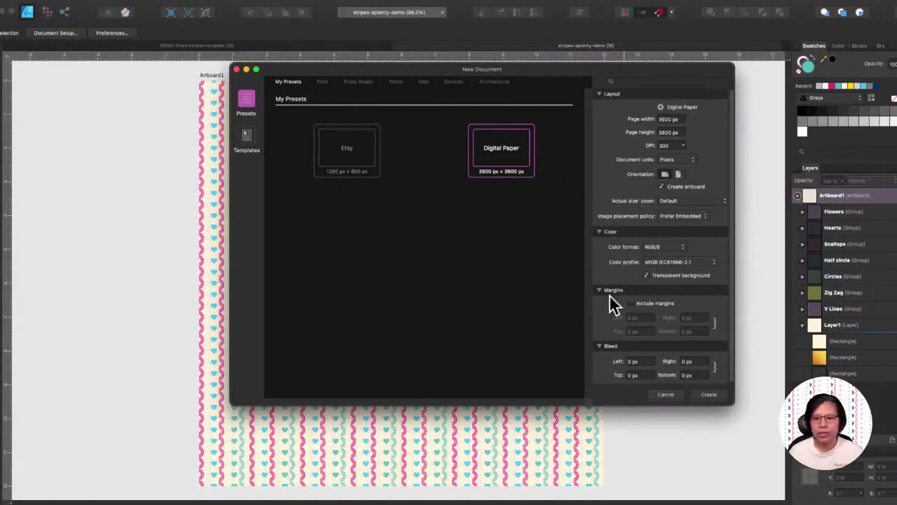
{"action": "left_click", "coordinate": [698, 396]}
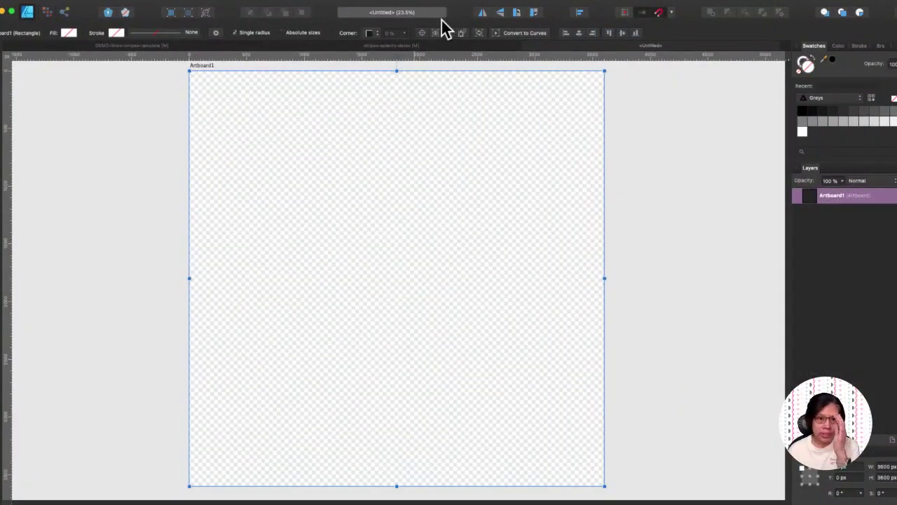
- Copy the Zig Zag group from the stripes-aplenty-demo document into the new untitled document
{"action": "left_click", "coordinate": [416, 45]}
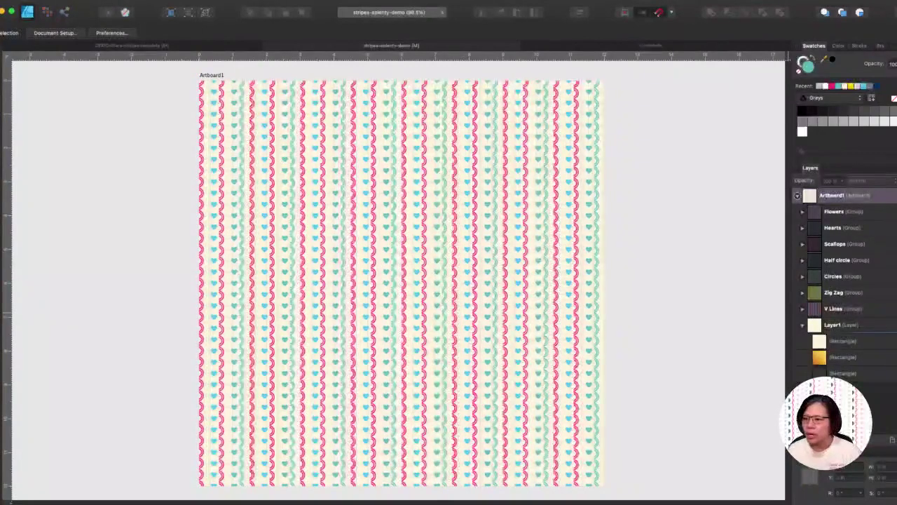
{"action": "left_click", "coordinate": [889, 293]}
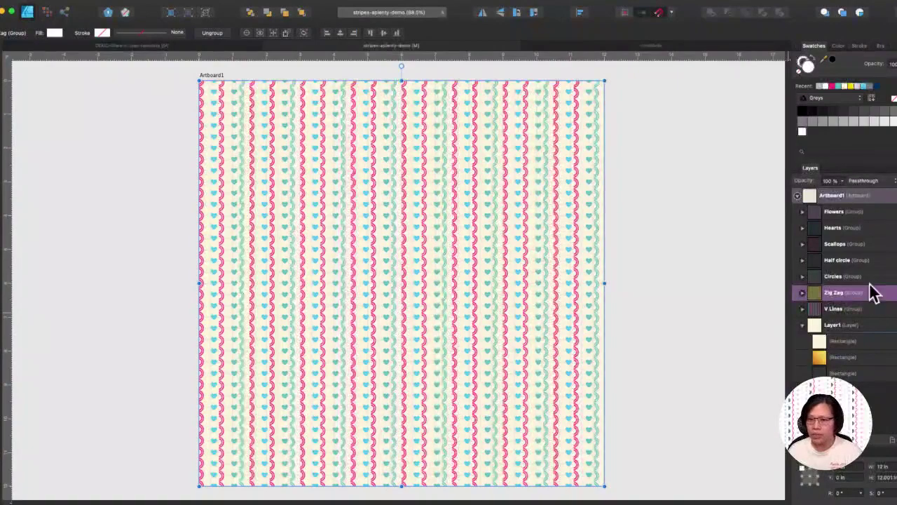
{"action": "left_click", "coordinate": [631, 46]}
{"action": "key", "text": "super+v"}
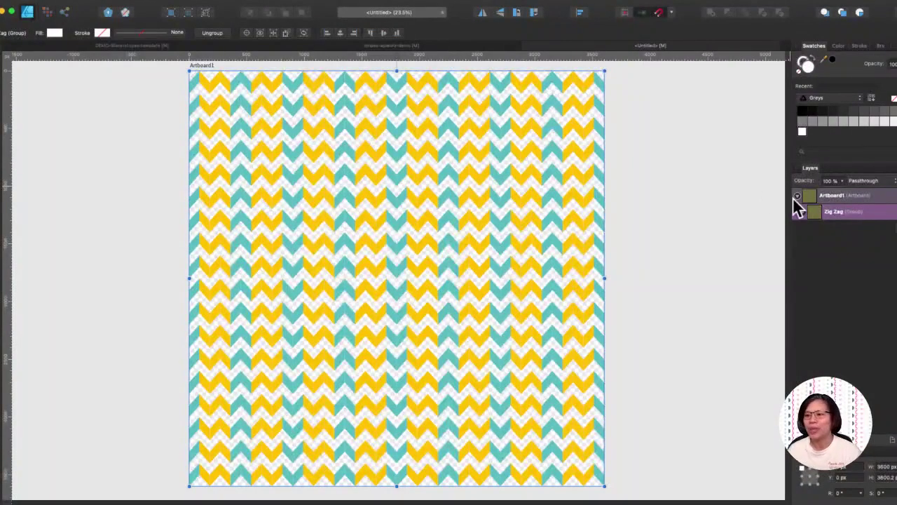
- Copy the Dots group from the DEMO-Stars-stripes-template document into the untitled document, above the Zig Zag group
{"action": "left_click", "coordinate": [147, 47]}
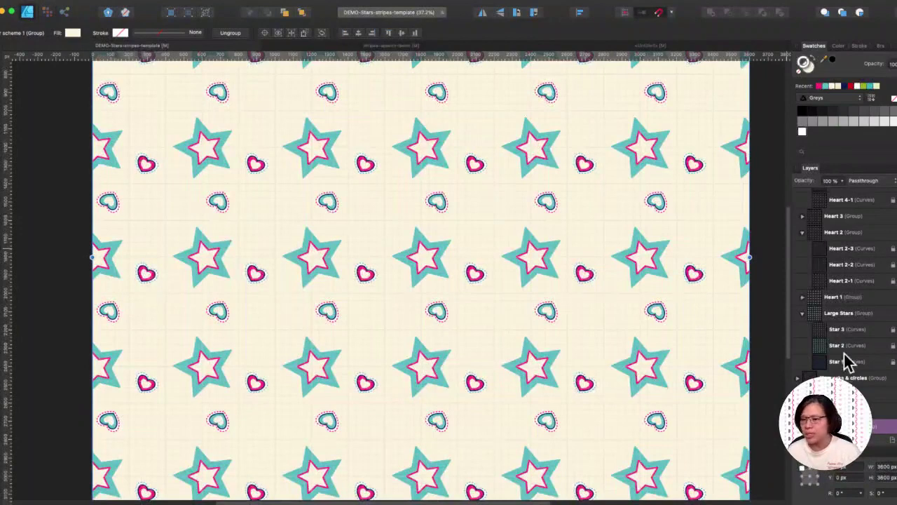
{"action": "scroll", "coordinate": [844, 343], "scroll_direction": "up", "scroll_amount": 3}
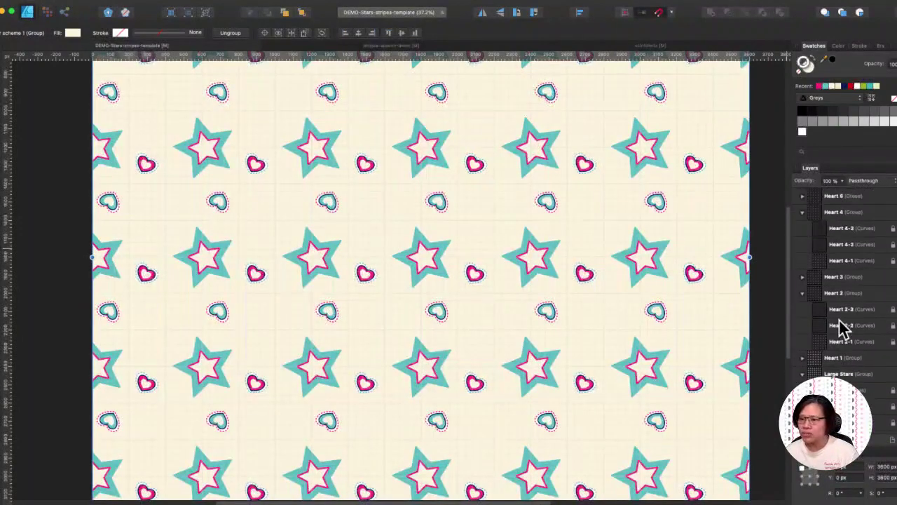
{"action": "scroll", "coordinate": [843, 329], "scroll_direction": "up", "scroll_amount": 3}
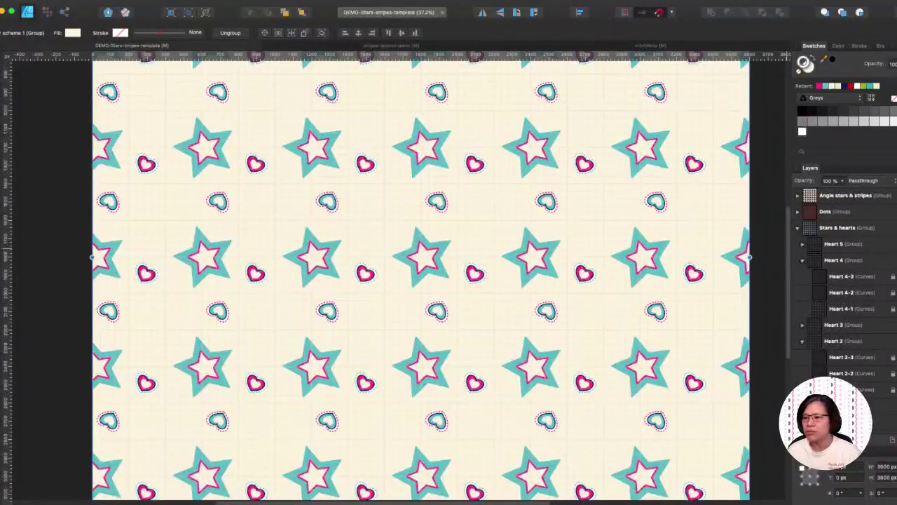
{"action": "left_click", "coordinate": [892, 211]}
{"action": "left_click", "coordinate": [887, 211]}
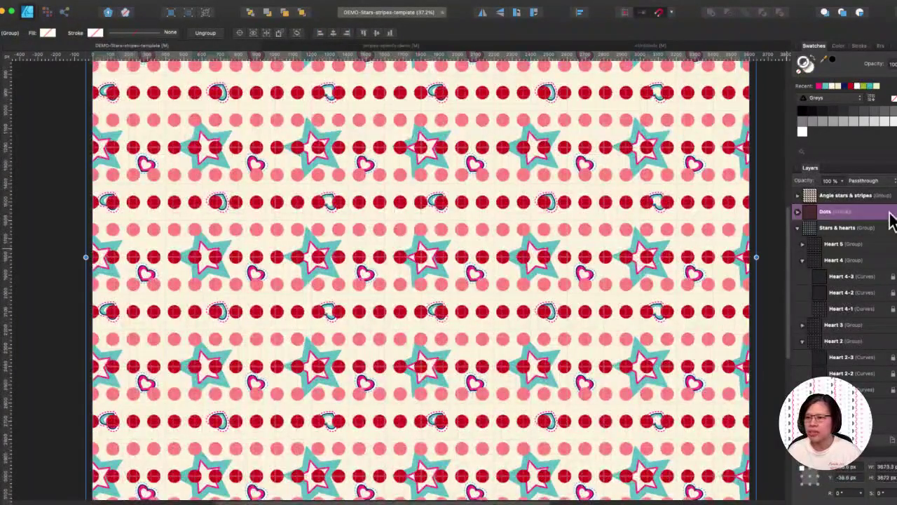
{"action": "left_click", "coordinate": [891, 211]}
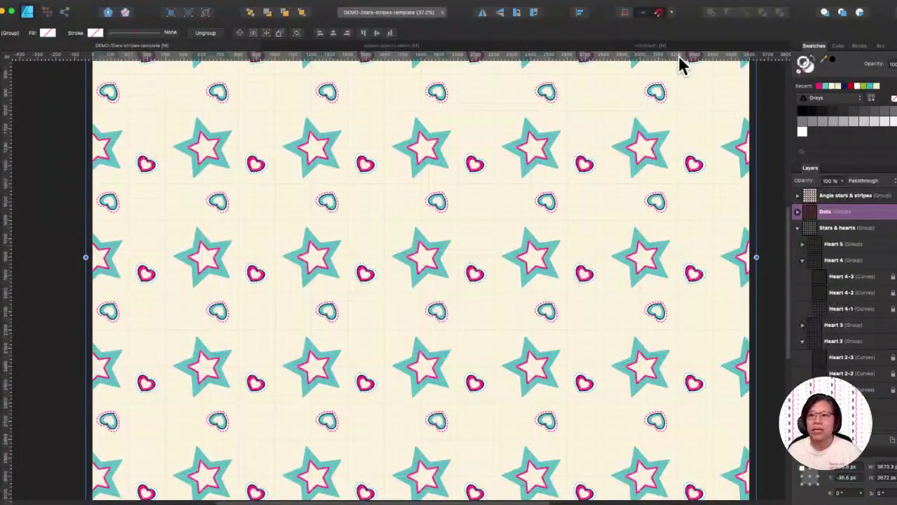
{"action": "left_click", "coordinate": [652, 45]}
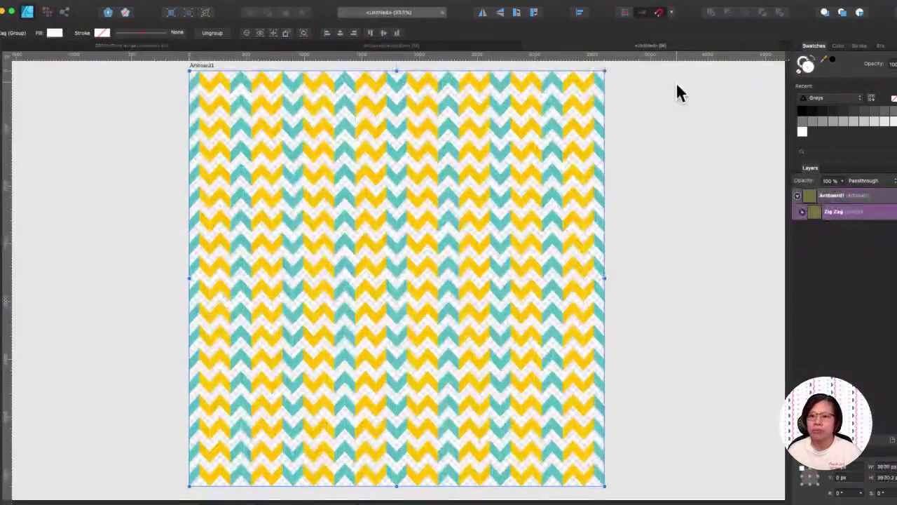
{"action": "key", "text": "super+v"}
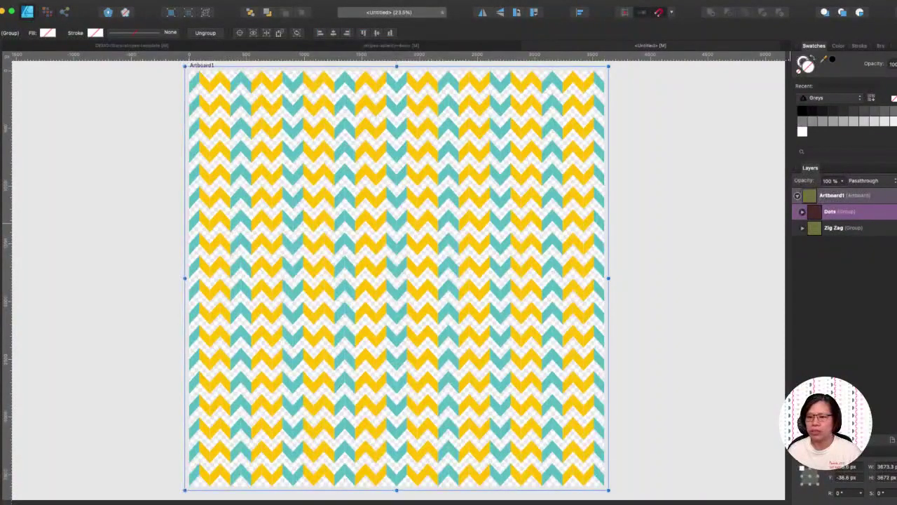
- Rotate the Zig Zag group to -90° so that its stripes run horizontally across the artboard
{"action": "left_click", "coordinate": [895, 212]}
{"action": "left_click", "coordinate": [894, 211]}
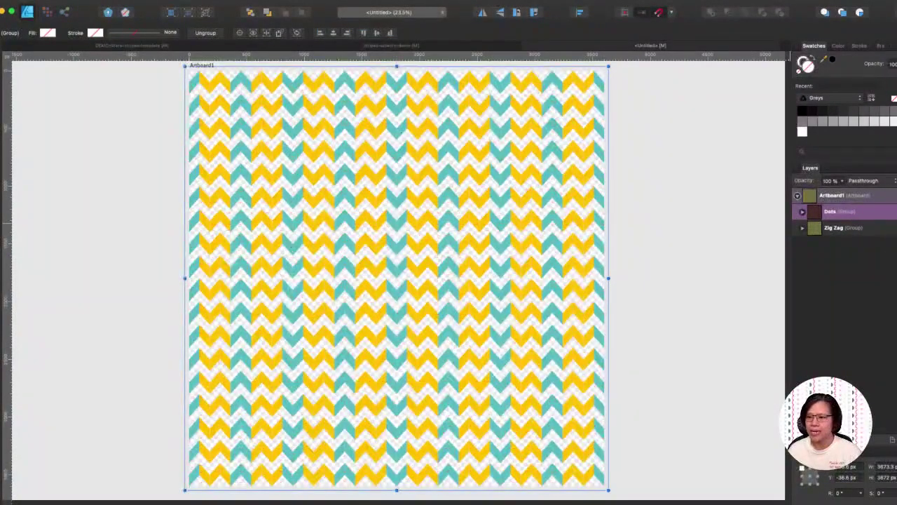
{"action": "key", "text": "super+d"}
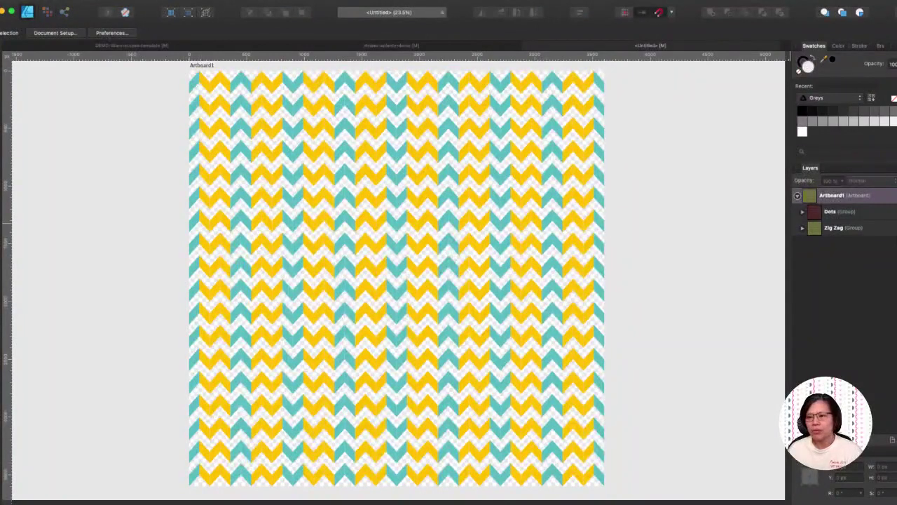
{"action": "left_click", "coordinate": [883, 232]}
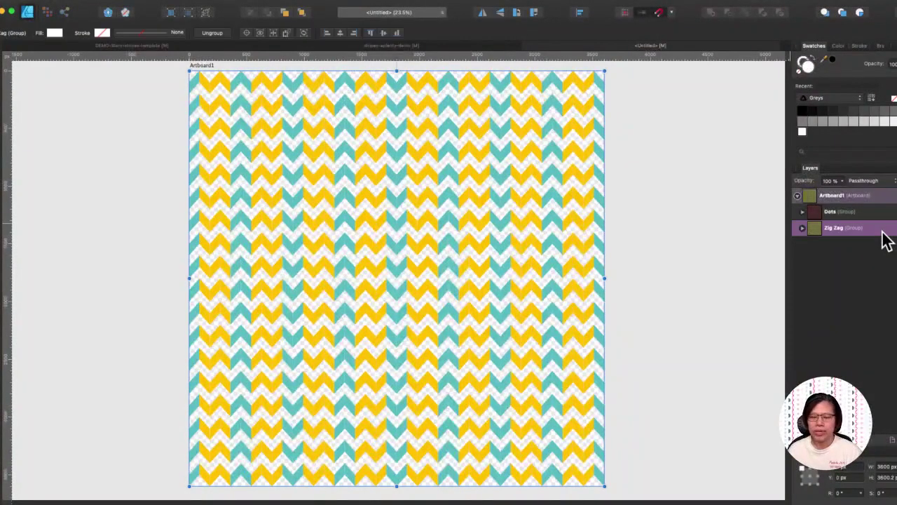
{"action": "scroll", "coordinate": [551, 194], "scroll_direction": "up", "scroll_amount": 1}
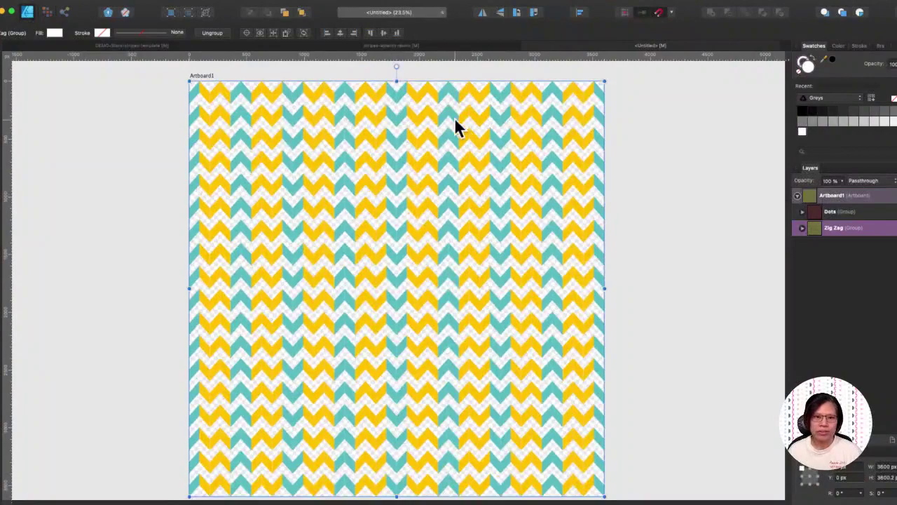
{"action": "left_click_drag", "start_coordinate": [398, 66], "coordinate": [676, 210]}
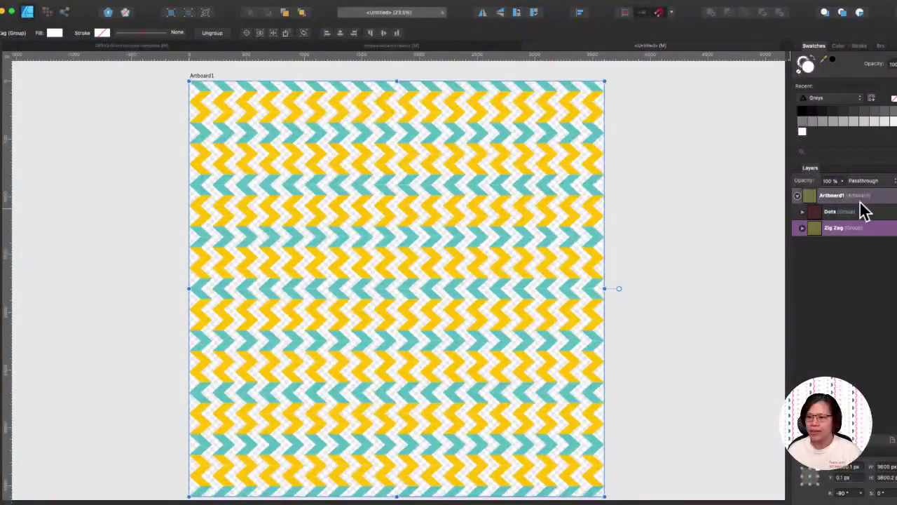
- Show the Dots group over the zigzags and expand both groups to reach their individual layers
{"action": "left_click", "coordinate": [892, 211]}
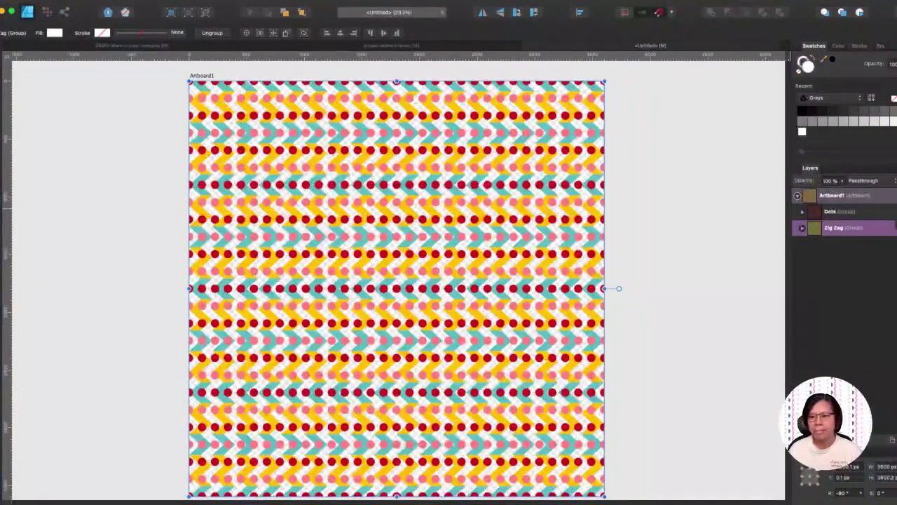
{"action": "left_click", "coordinate": [802, 227]}
{"action": "left_click", "coordinate": [802, 210]}
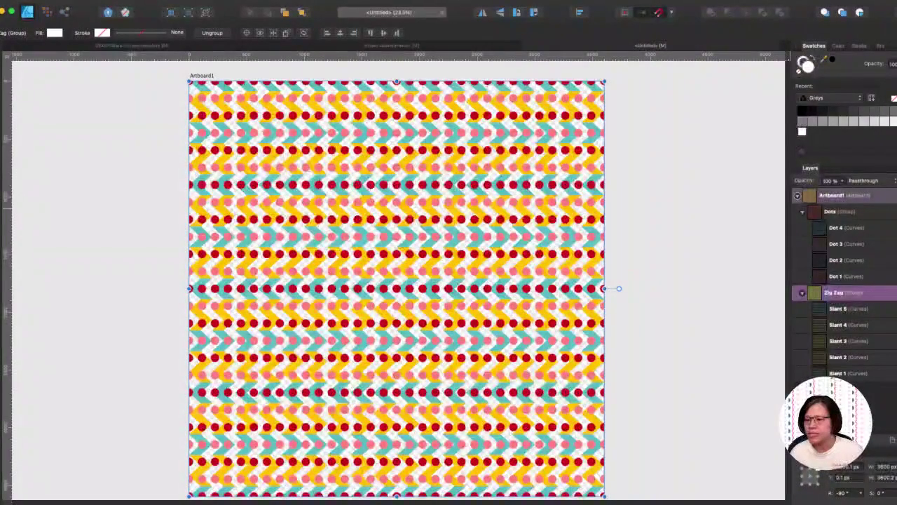
- Hide the yellow slants and the surplus teal ones in the Zig Zag group, keeping one set of teal slanted stripes
{"action": "left_click", "coordinate": [841, 324]}
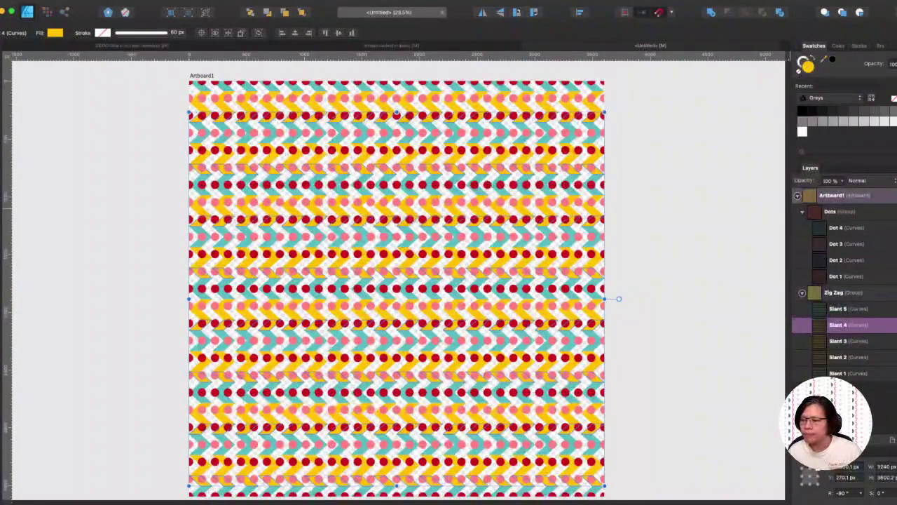
{"action": "key", "text": "shift+Down"}
{"action": "key", "text": "shift+Down"}
{"action": "key", "text": "shift+Down"}
{"action": "key", "text": "shift+Down"}
{"action": "left_click", "coordinate": [689, 240]}
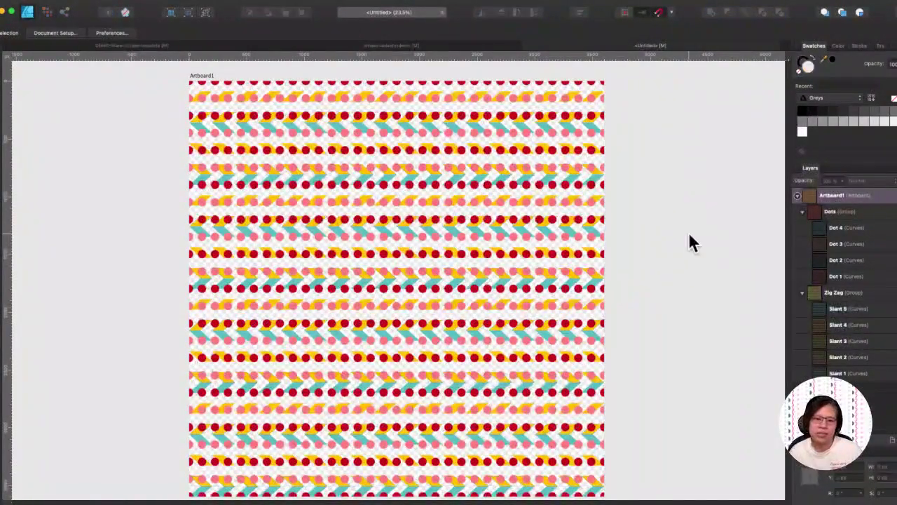
{"action": "left_click", "coordinate": [593, 284]}
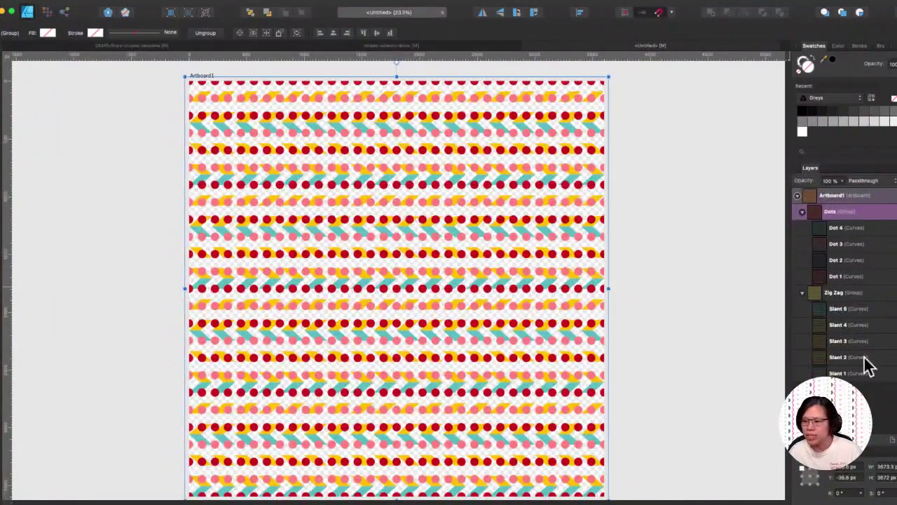
{"action": "key", "text": "shift+Down"}
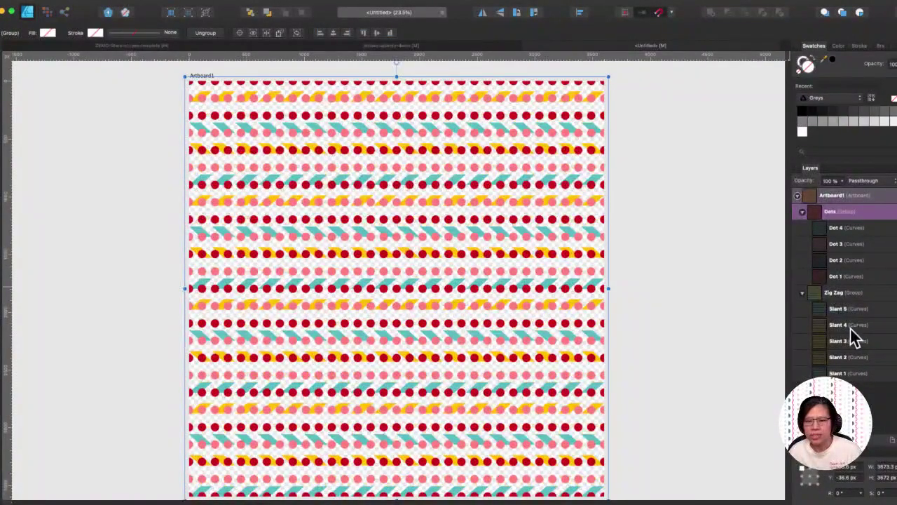
{"action": "left_click", "coordinate": [705, 295]}
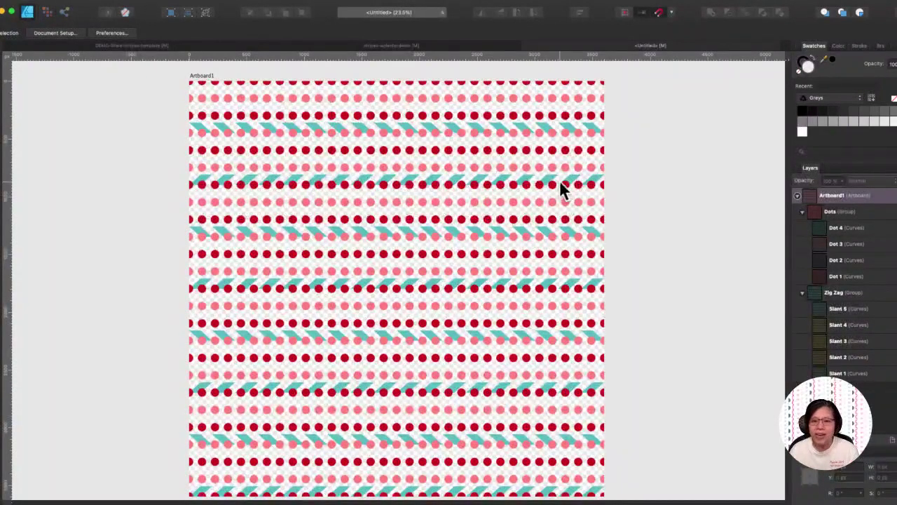
- Move the Dots group down to Y 0 px so that its first row sits fully inside the artboard
{"action": "left_click", "coordinate": [553, 219]}
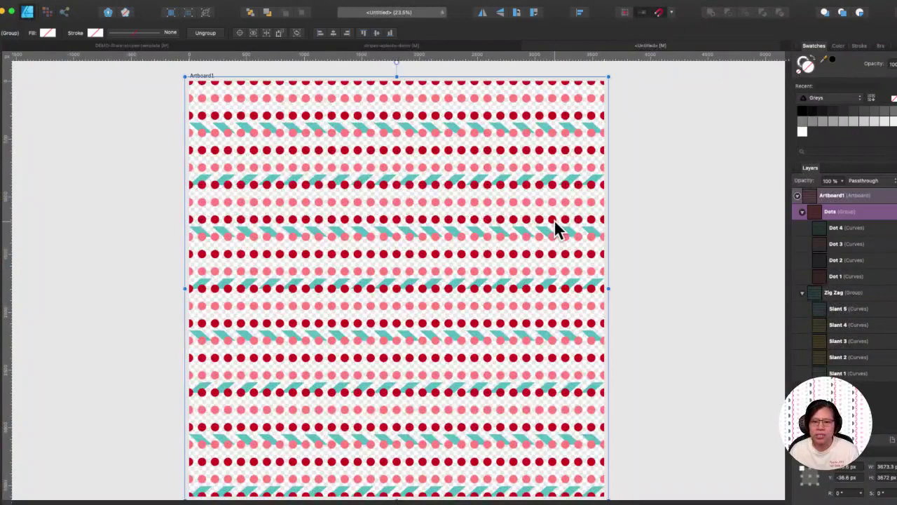
{"action": "left_click_drag", "start_coordinate": [554, 219], "coordinate": [553, 225]}
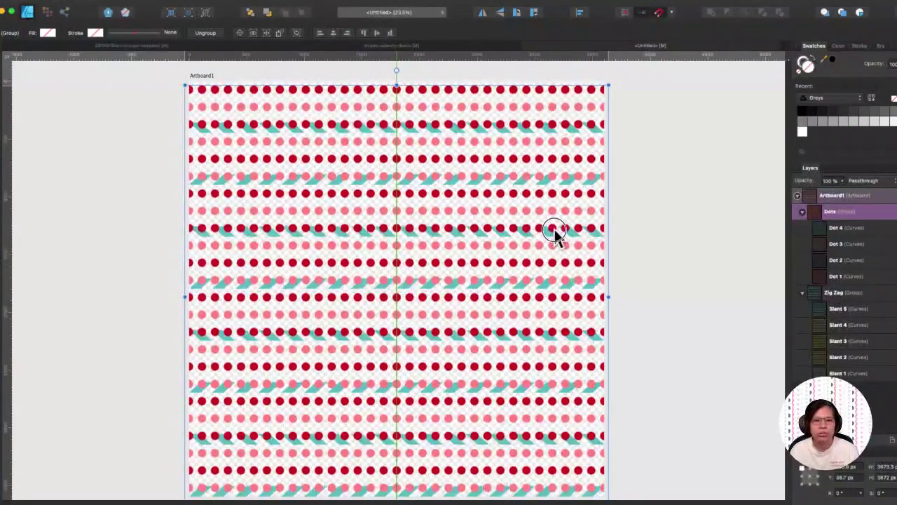
{"action": "left_click_drag", "start_coordinate": [554, 227], "coordinate": [554, 228]}
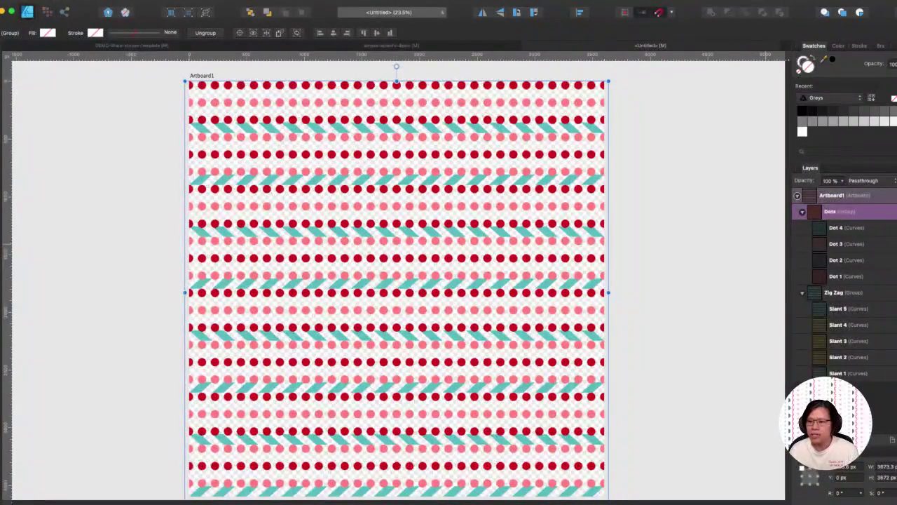
- Hide the red dots, show the teal Dot 4 rows, and move the Dots group up to Y 0 px
{"action": "key", "text": "shift+Down"}
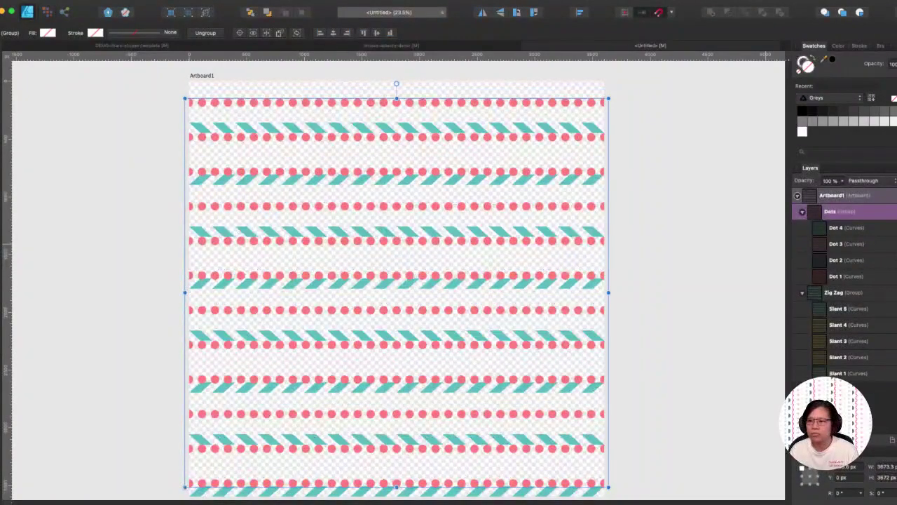
{"action": "key", "text": "shift+Down"}
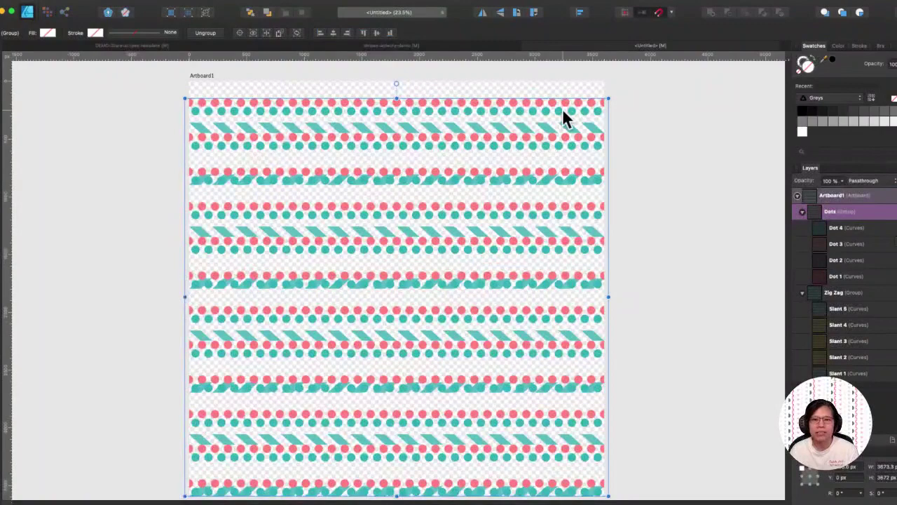
{"action": "left_click_drag", "start_coordinate": [561, 107], "coordinate": [561, 91]}
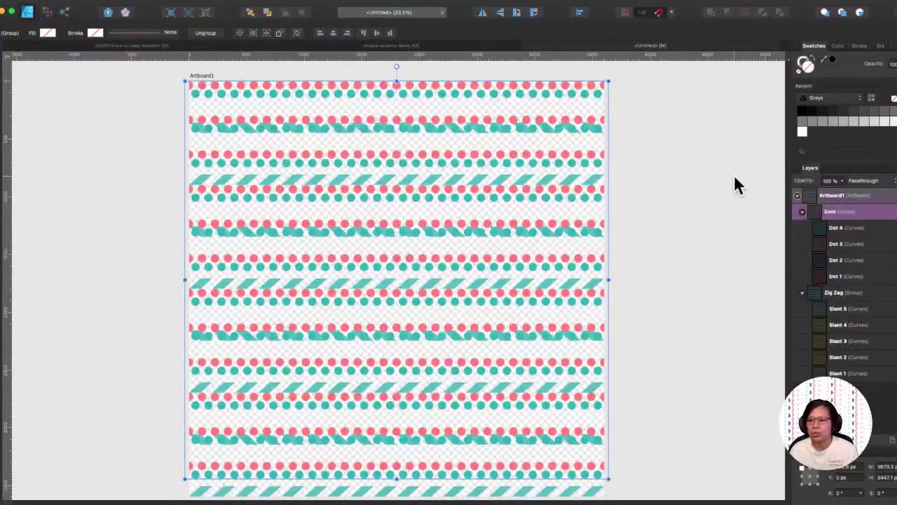
- Move the teal Dot 4 rows down to about Y 169 px, away from the pink rows
{"action": "left_click", "coordinate": [839, 232]}
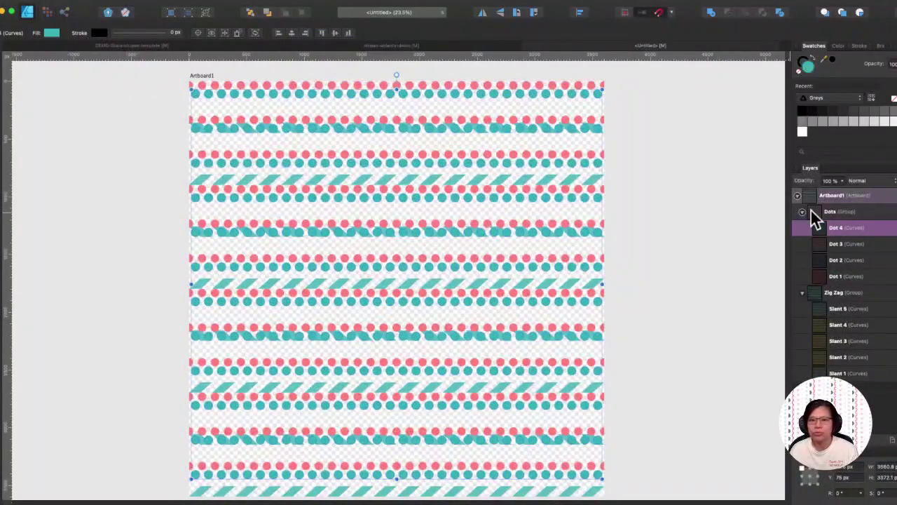
{"action": "left_click_drag", "start_coordinate": [557, 91], "coordinate": [549, 105]}
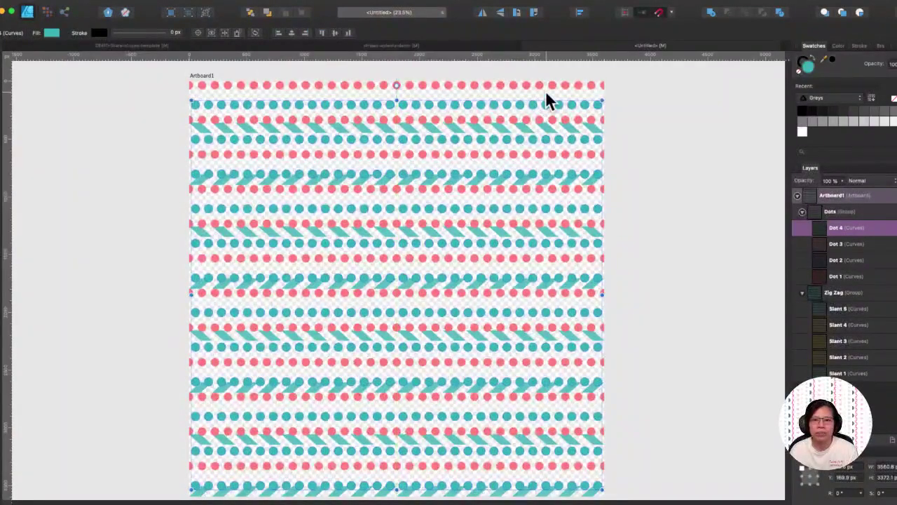
- Move the pink Dot 3 rows down to Y 66 px and show yellow slants instead of the teal ones
{"action": "left_click", "coordinate": [547, 93]}
{"action": "left_click_drag", "start_coordinate": [547, 94], "coordinate": [546, 98]}
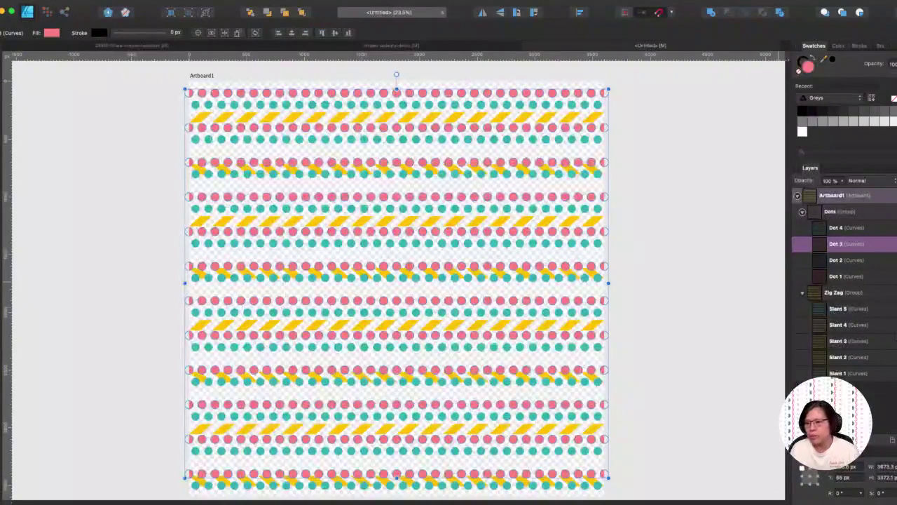
- Rotate the Zig Zag group from its sideways orientation to 0° so that its slants stack in vertical columns
{"action": "left_click", "coordinate": [889, 293]}
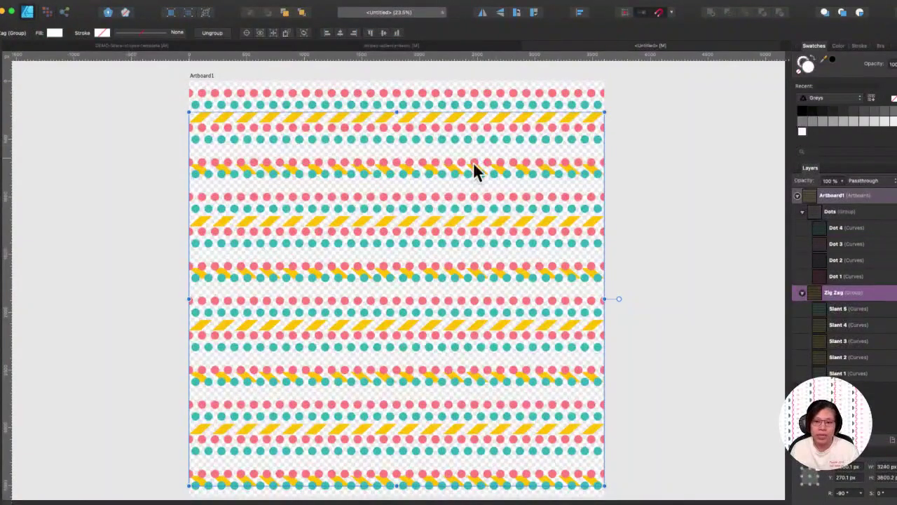
{"action": "left_click_drag", "start_coordinate": [619, 299], "coordinate": [386, 84]}
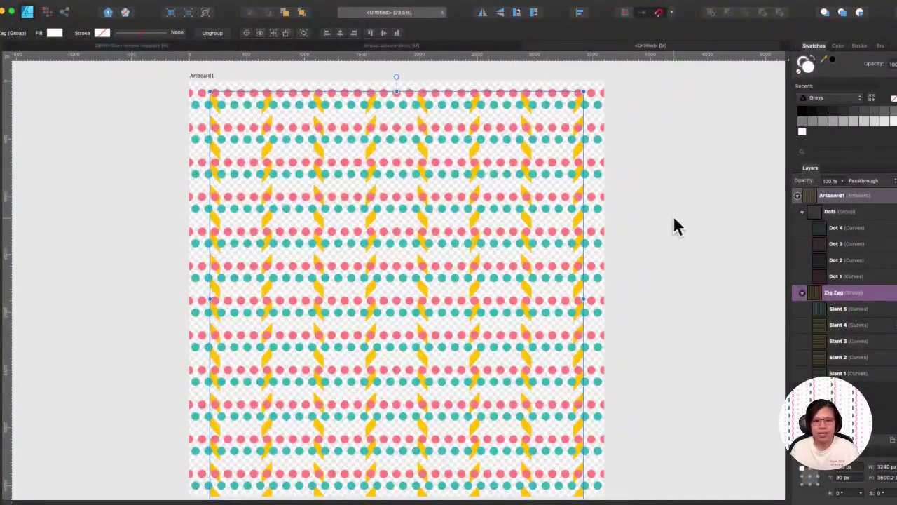
{"action": "left_click", "coordinate": [595, 130]}
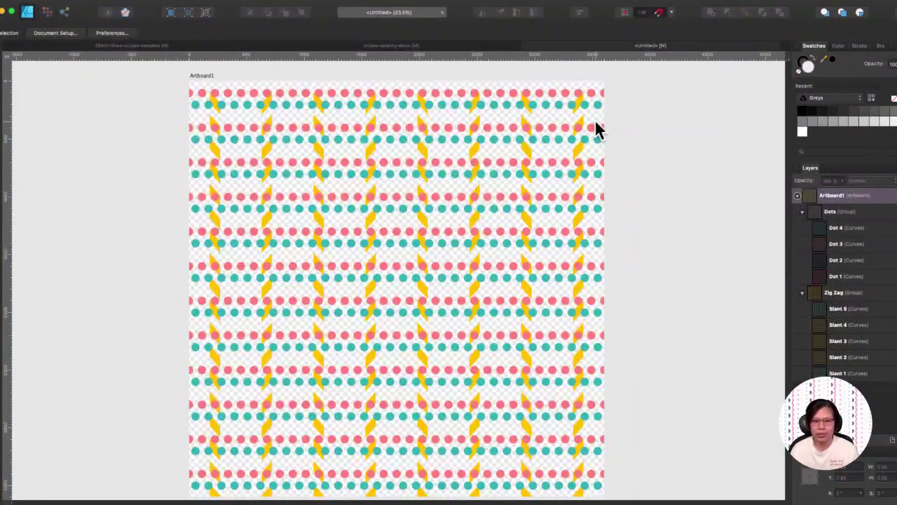
- Show all five slant layers in the Zig Zag group and set their opacity to 20 %
{"action": "left_click", "coordinate": [869, 312]}
{"action": "left_click", "coordinate": [867, 373], "text": "shift"}
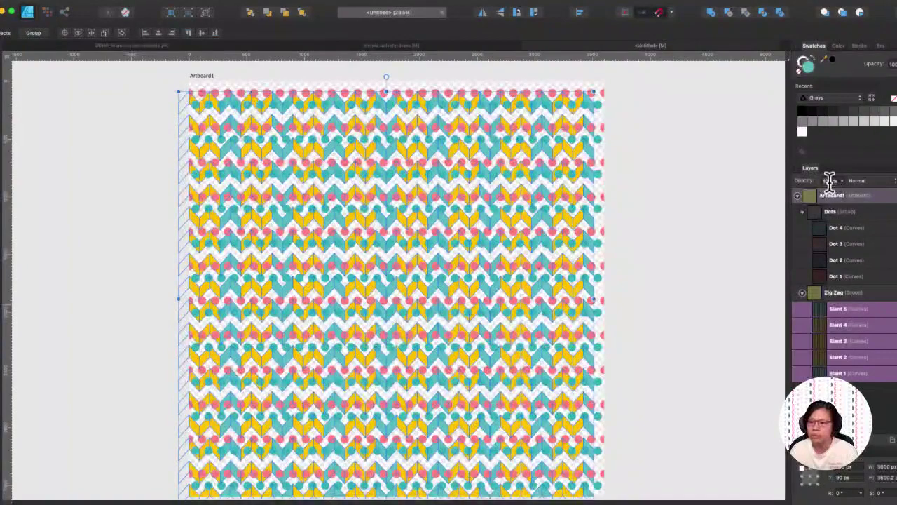
{"action": "left_click", "coordinate": [829, 180]}
{"action": "type", "text": "20"}
{"action": "key", "text": "Return"}
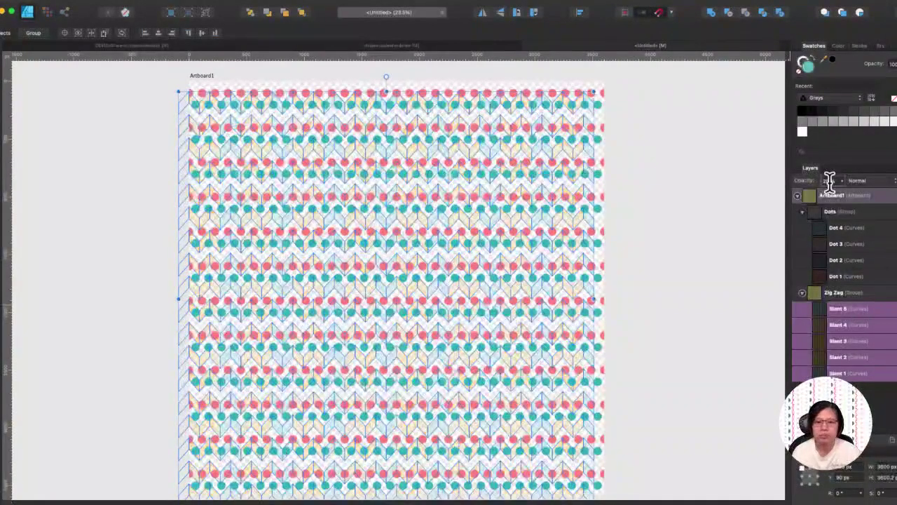
{"action": "left_click", "coordinate": [700, 216]}
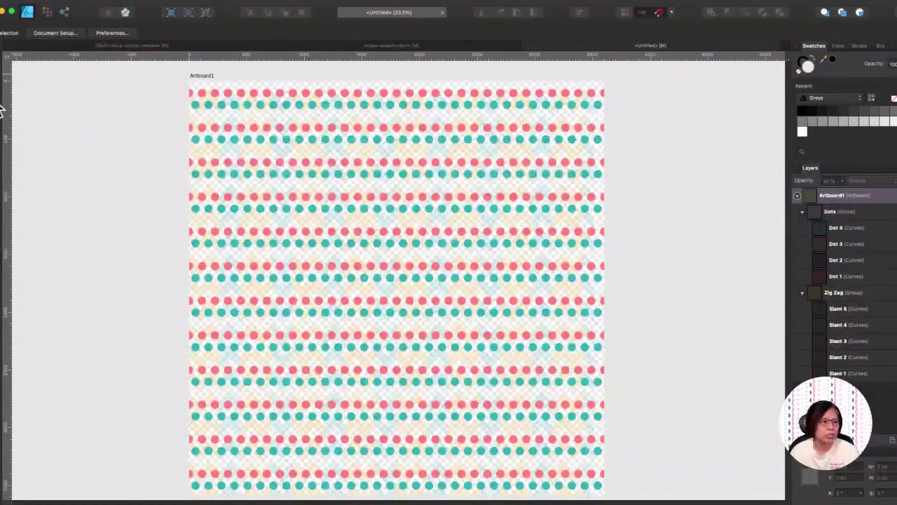
- Draw a 3600 × 3600 px rectangle covering the artboard and fill it with colour FDF5DF
{"action": "left_click", "coordinate": [1, 235]}
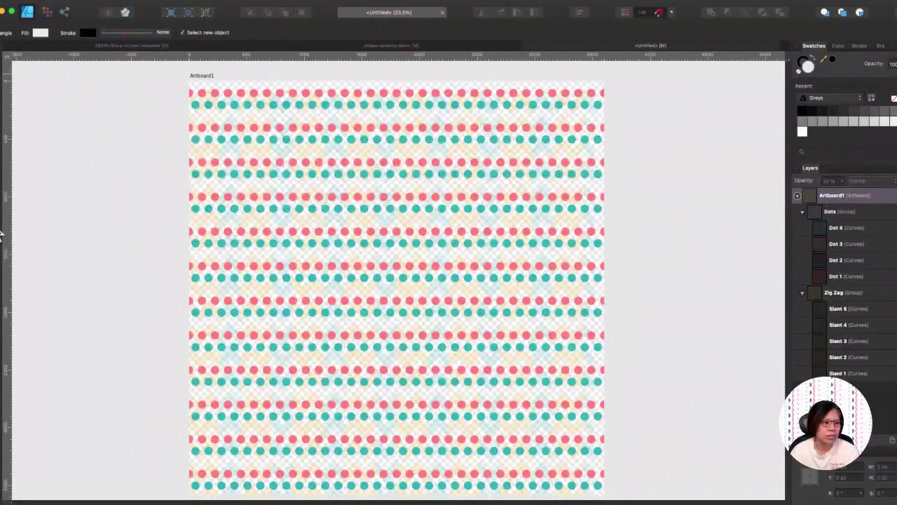
{"action": "left_click_drag", "start_coordinate": [189, 81], "coordinate": [604, 399]}
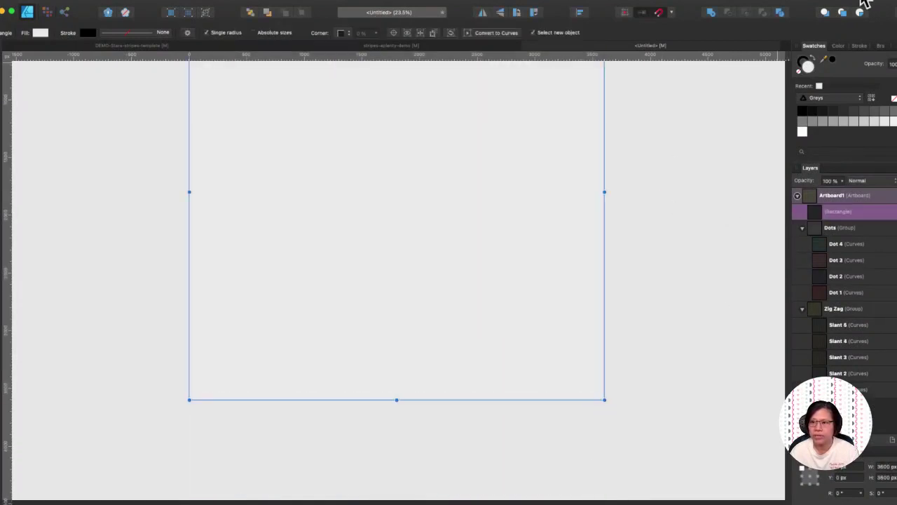
{"action": "double_click", "coordinate": [806, 65]}
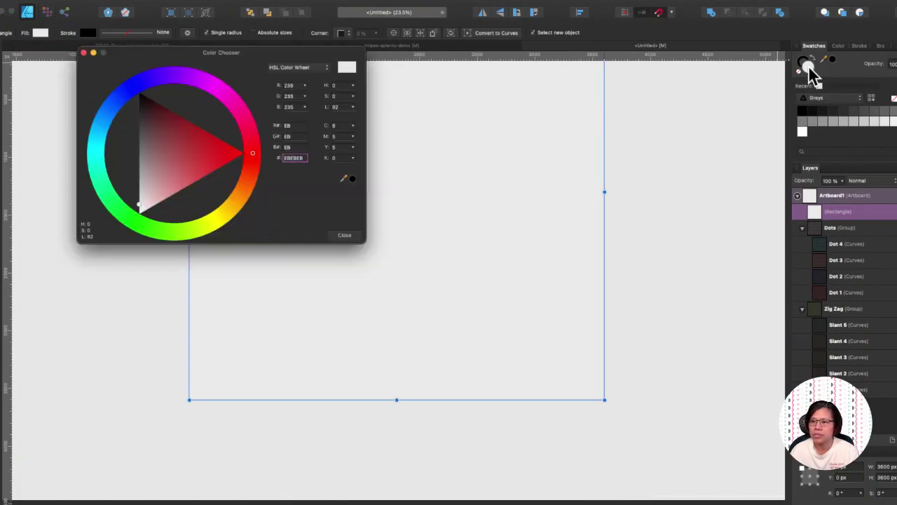
{"action": "double_click", "coordinate": [293, 158]}
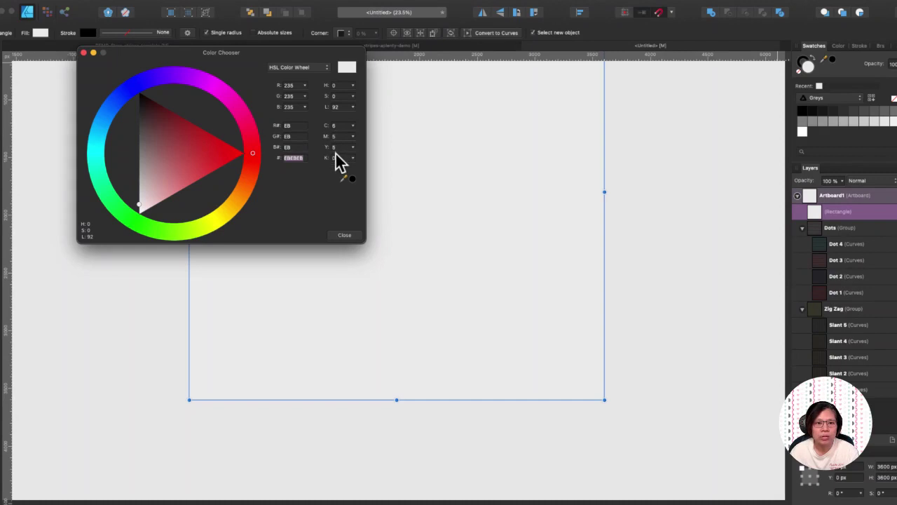
{"action": "type", "text": "FDF5DF"}
{"action": "key", "text": "Return"}
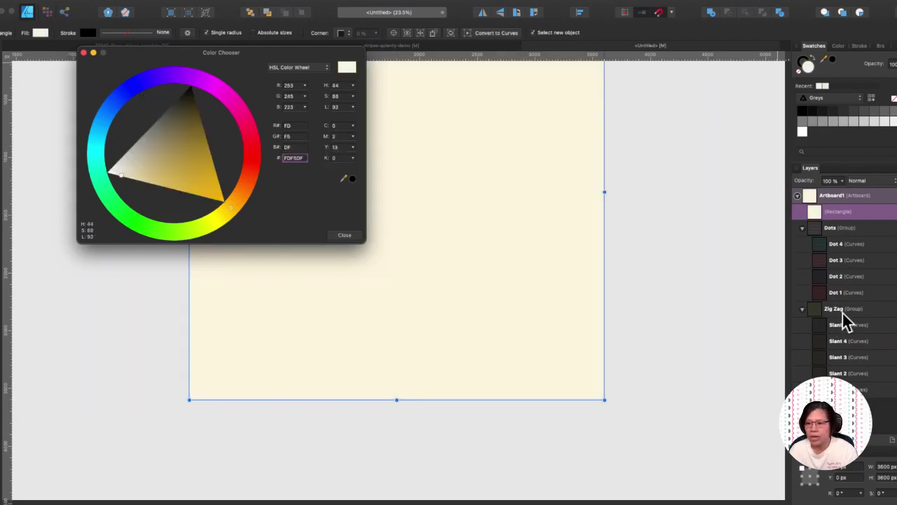
{"action": "left_click", "coordinate": [84, 53]}
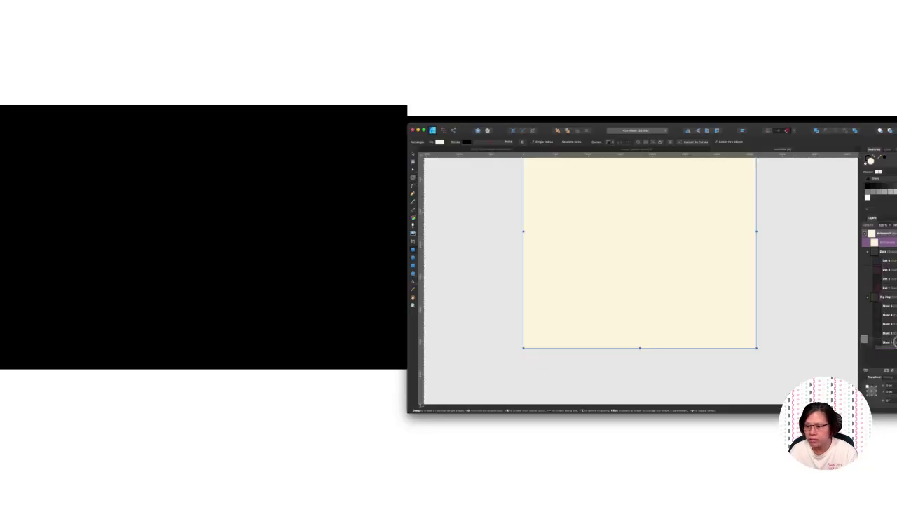
- Move the cream rectangle beneath the Zig Zag group so that it serves as the pattern's background
{"action": "left_click_drag", "start_coordinate": [893, 352], "coordinate": [893, 353]}
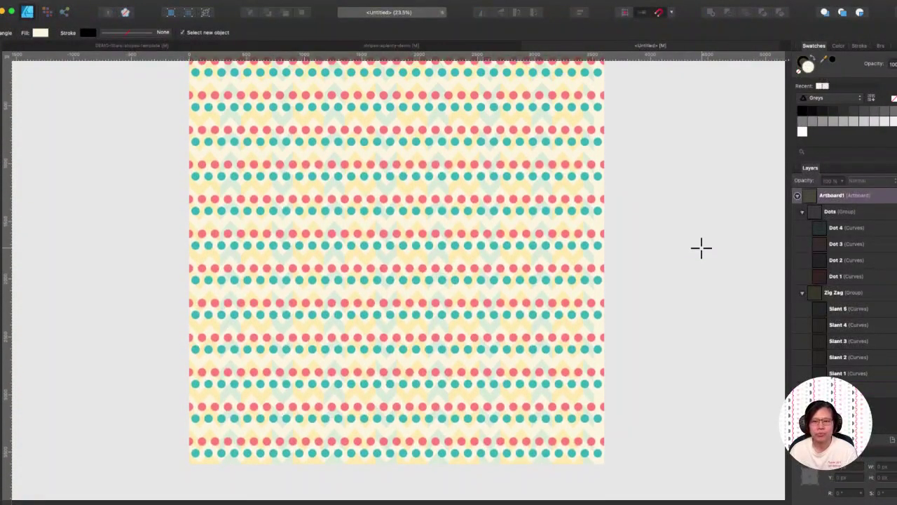
{"action": "scroll", "coordinate": [700, 247], "scroll_direction": "up", "scroll_amount": 2}
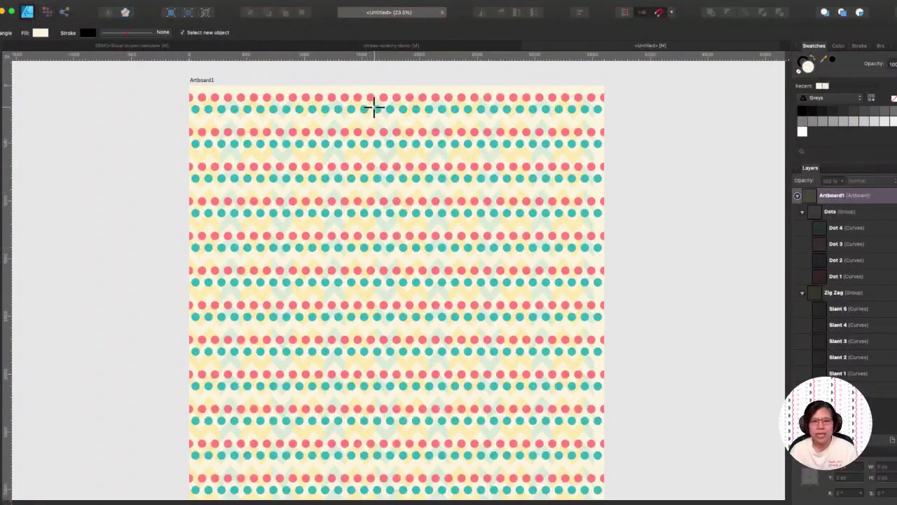
- Move the whole Dots group up to Y 0 px so its pink first row meets the artboard's upper edge
{"action": "left_click", "coordinate": [863, 228]}
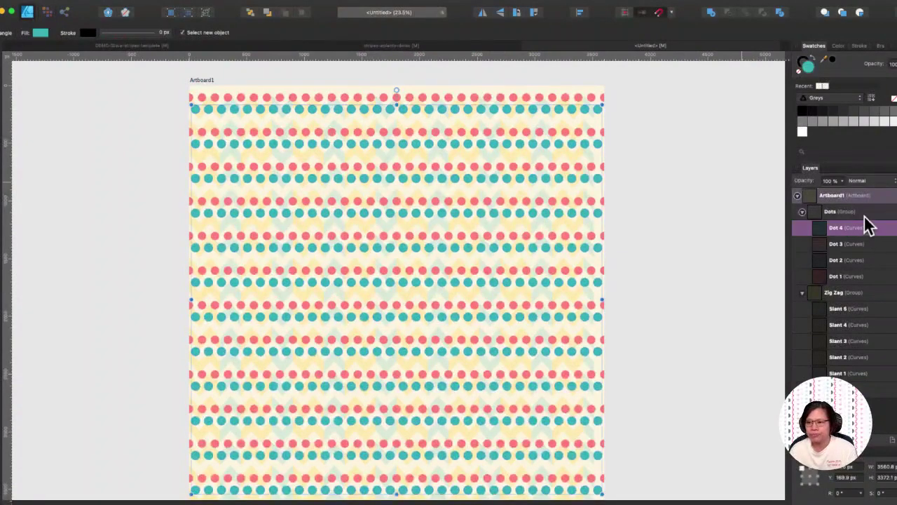
{"action": "left_click", "coordinate": [841, 210]}
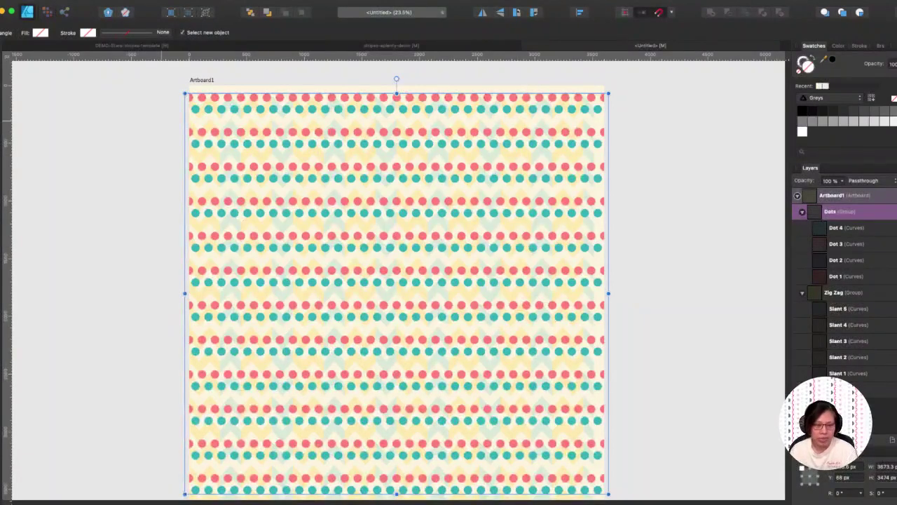
{"action": "key", "text": "v"}
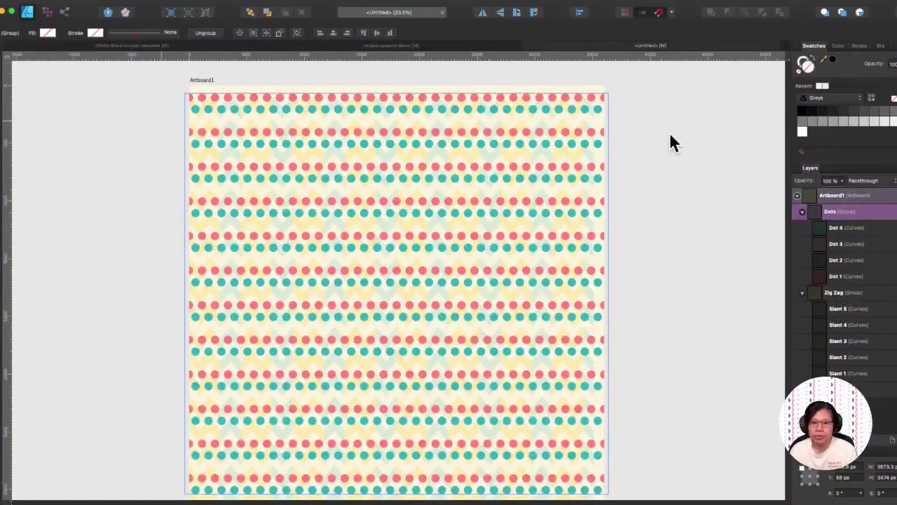
{"action": "left_click", "coordinate": [531, 122]}
{"action": "left_click", "coordinate": [525, 98]}
{"action": "left_click_drag", "start_coordinate": [526, 98], "coordinate": [517, 104]}
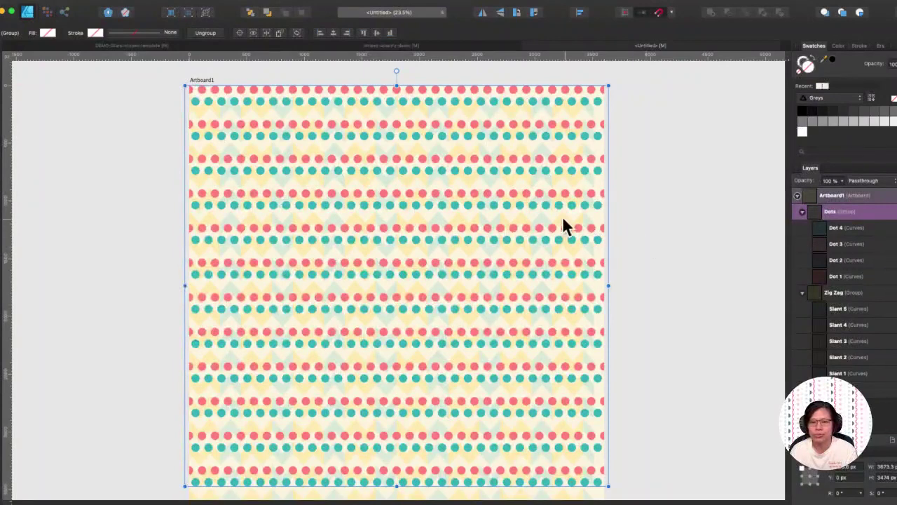
{"action": "left_click", "coordinate": [686, 178]}
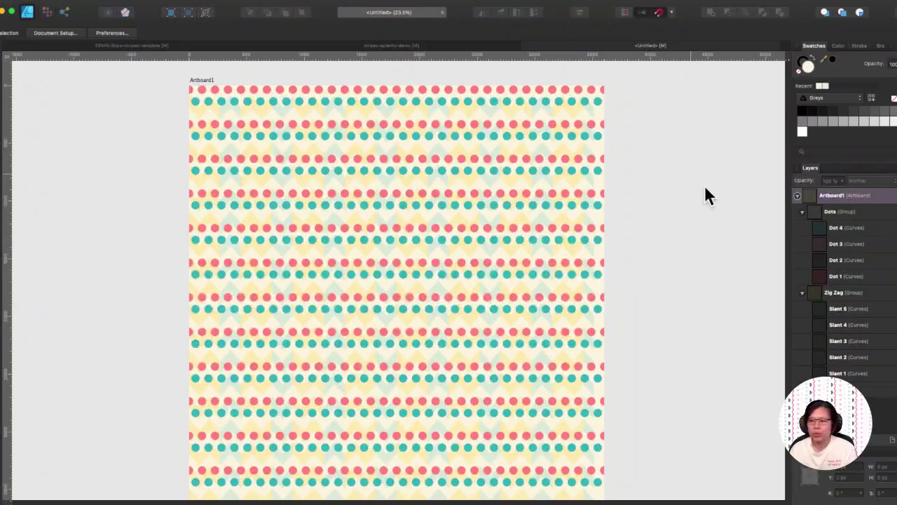
- Show the navy Dot 2 rows to preview them with the pattern, and hide them again
{"action": "left_click", "coordinate": [892, 260]}
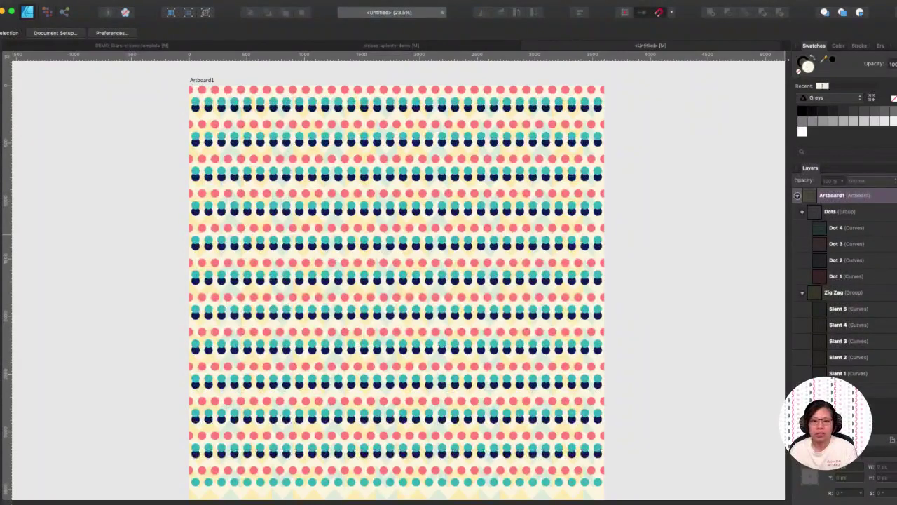
{"action": "left_click", "coordinate": [893, 260]}
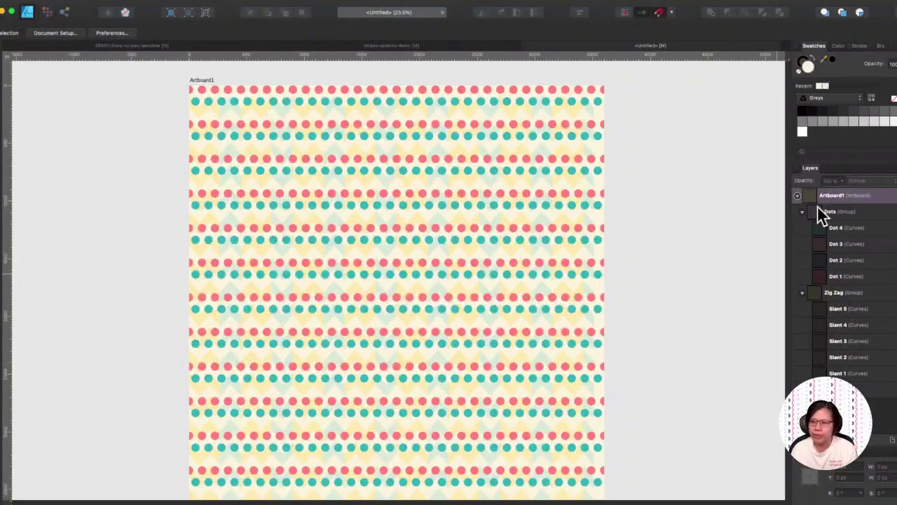
- Lower the opacity of all five slant layers in the Zig Zag group to 10 %
{"action": "left_click", "coordinate": [850, 293]}
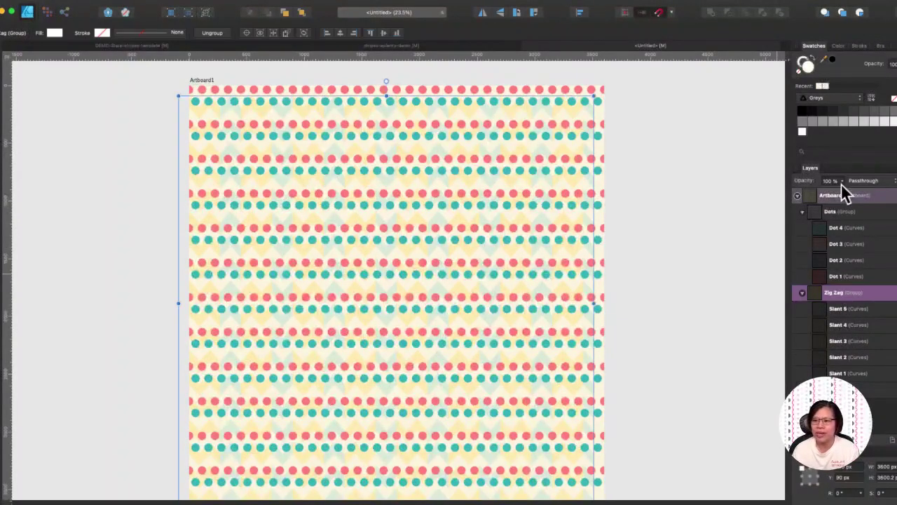
{"action": "left_click", "coordinate": [867, 309]}
{"action": "left_click", "coordinate": [848, 373], "text": "shift"}
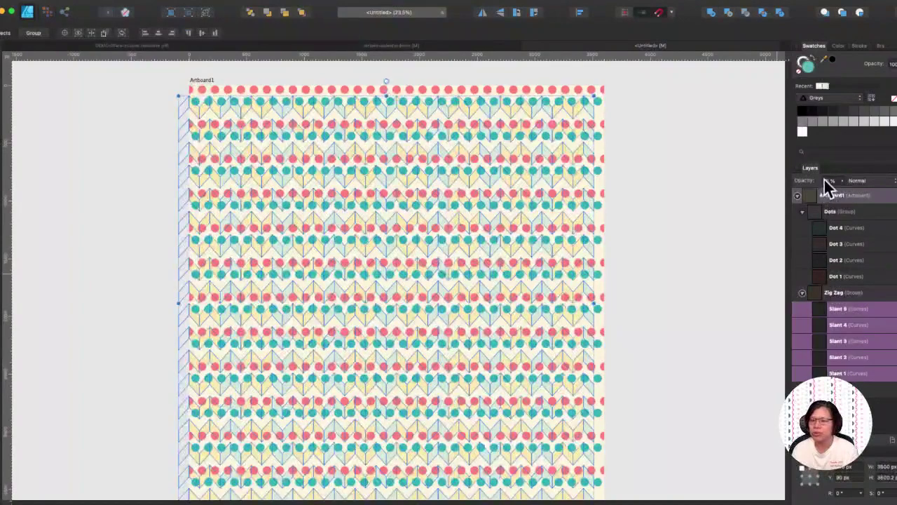
{"action": "key", "text": "1"}
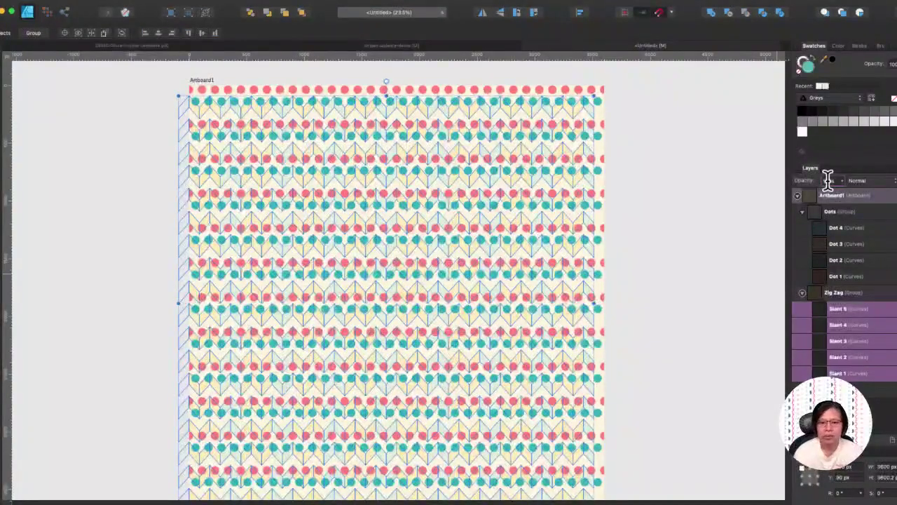
{"action": "left_click", "coordinate": [738, 185]}
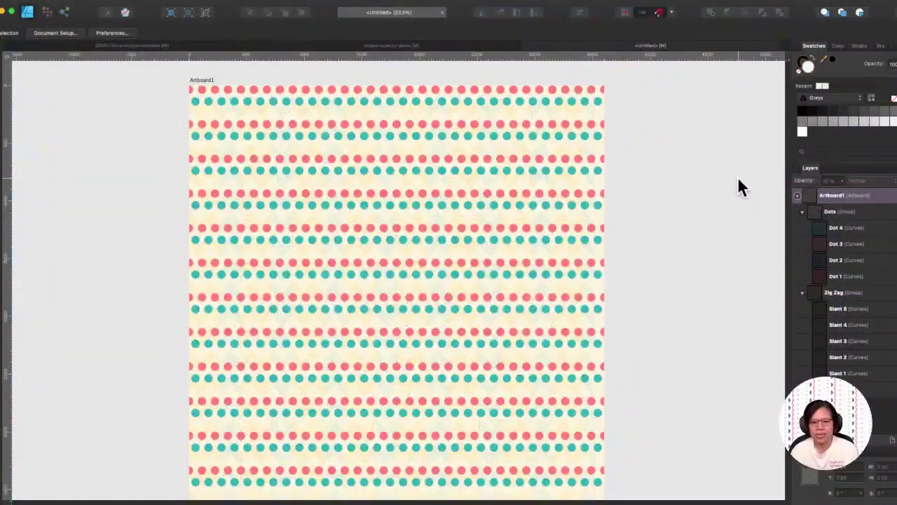